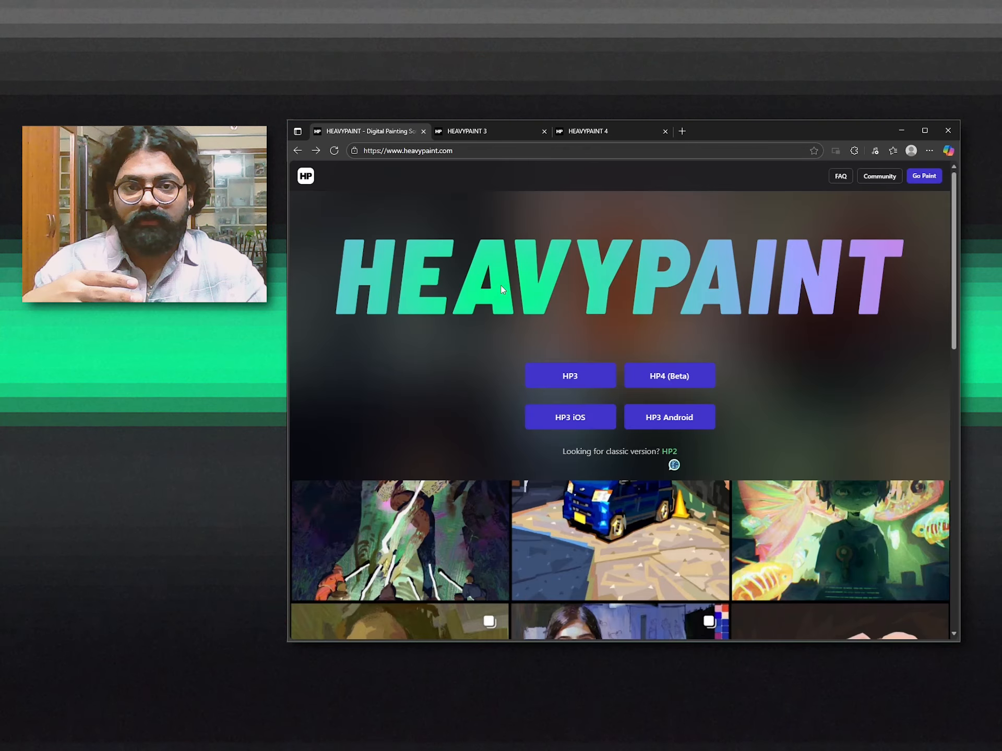
Look over the artwork gallery on the homepage and examine the statue-head painting in HEAVYPAINT 3 at different zoom levels.
scroll(461, 587, "down", 5)
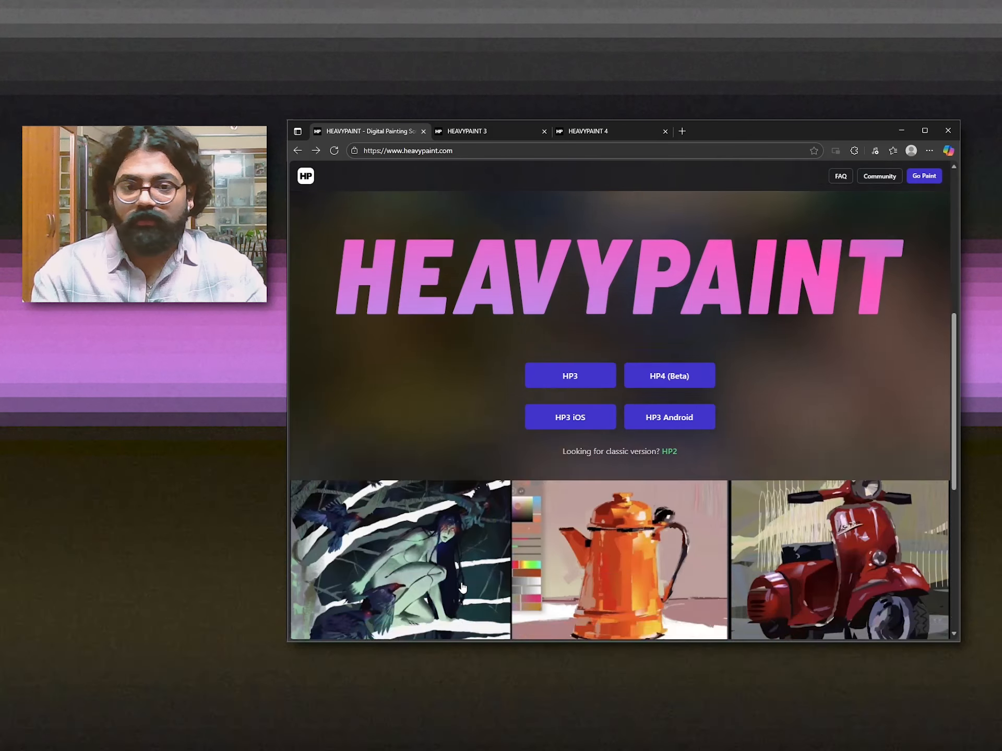
scroll(460, 582, "down", 5)
left_click(480, 131)
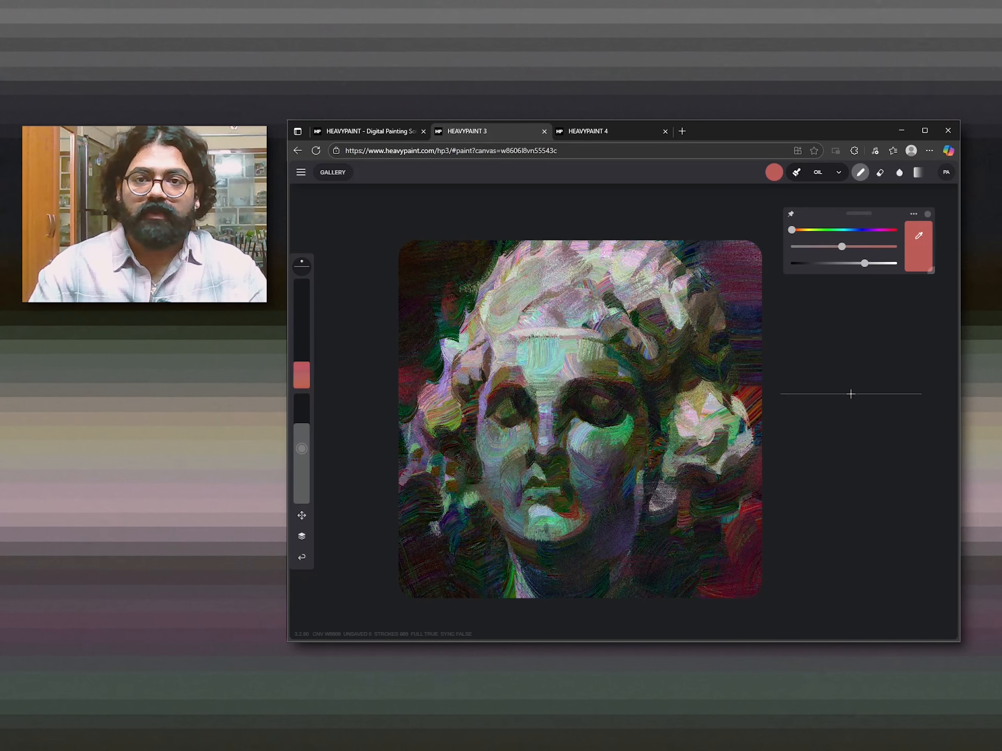
scroll(581, 420, "up", 5)
scroll(582, 422, "down", 2)
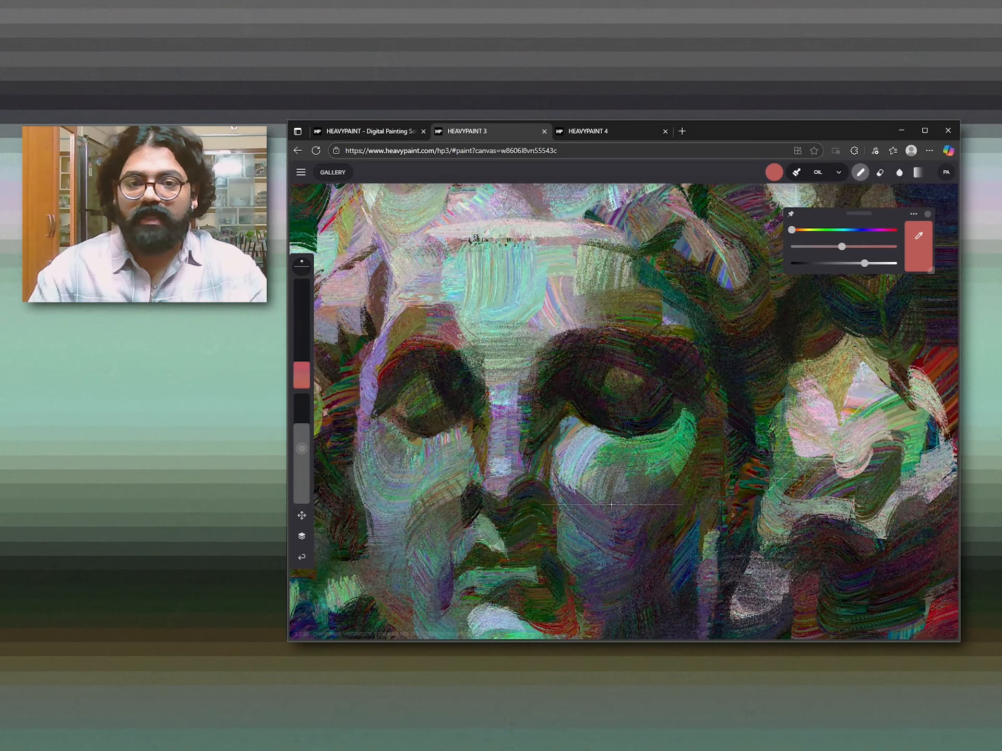
left_click_drag(613, 498, 630, 324)
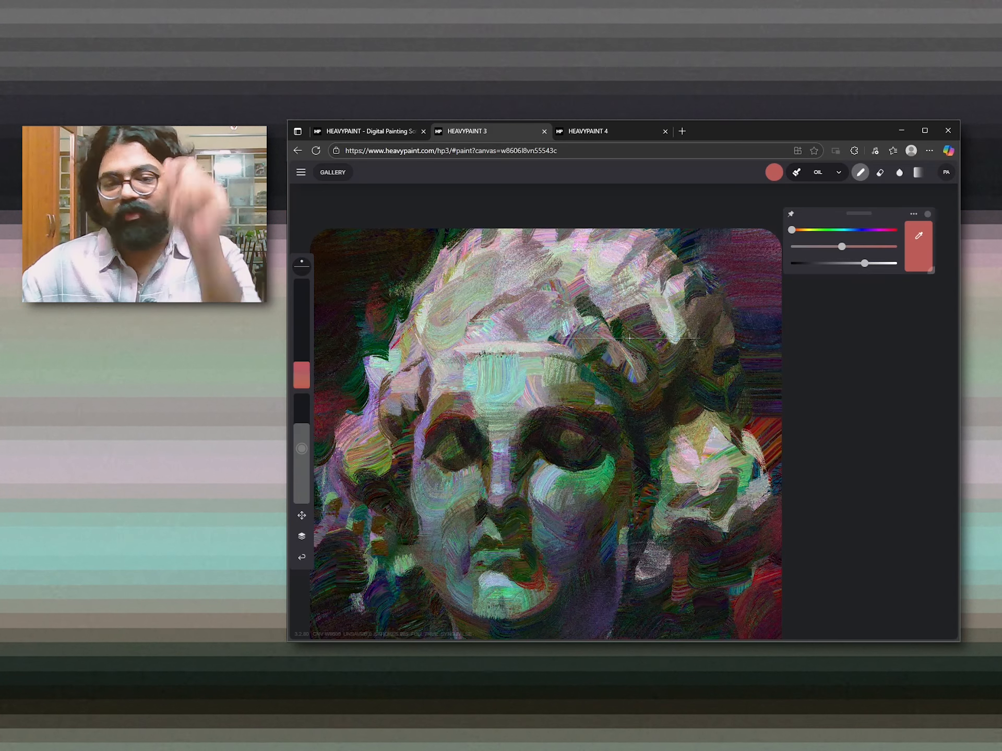
scroll(616, 389, "down", 2)
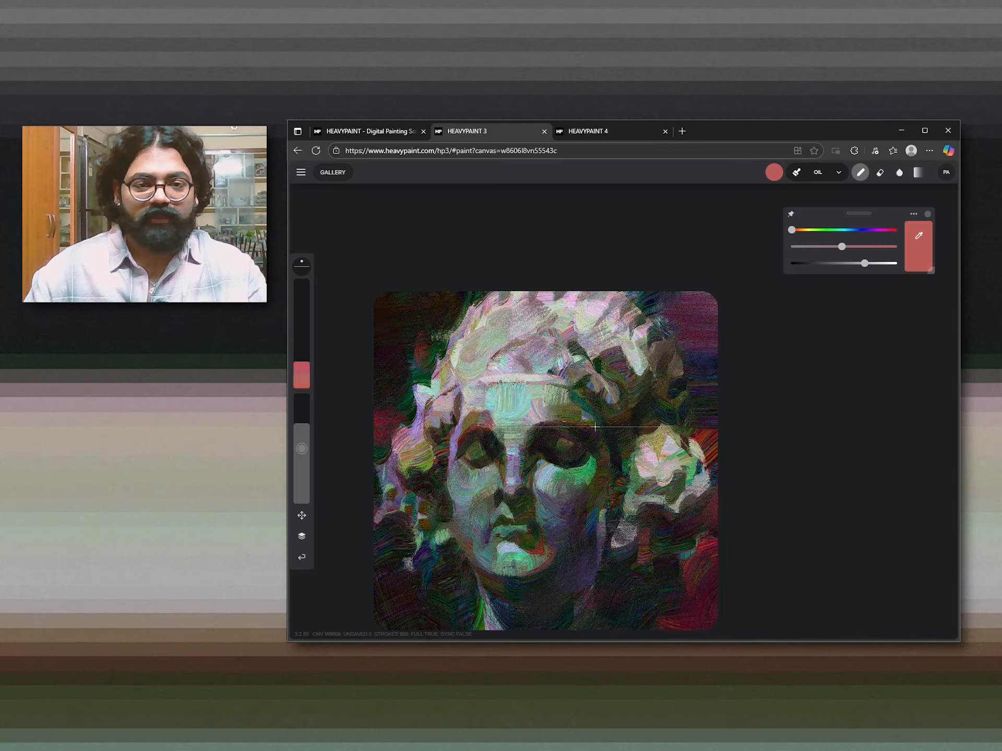
mouse_move(599, 412)
left_mouse_down()
mouse_move(587, 324)
mouse_move(603, 328)
left_mouse_up()
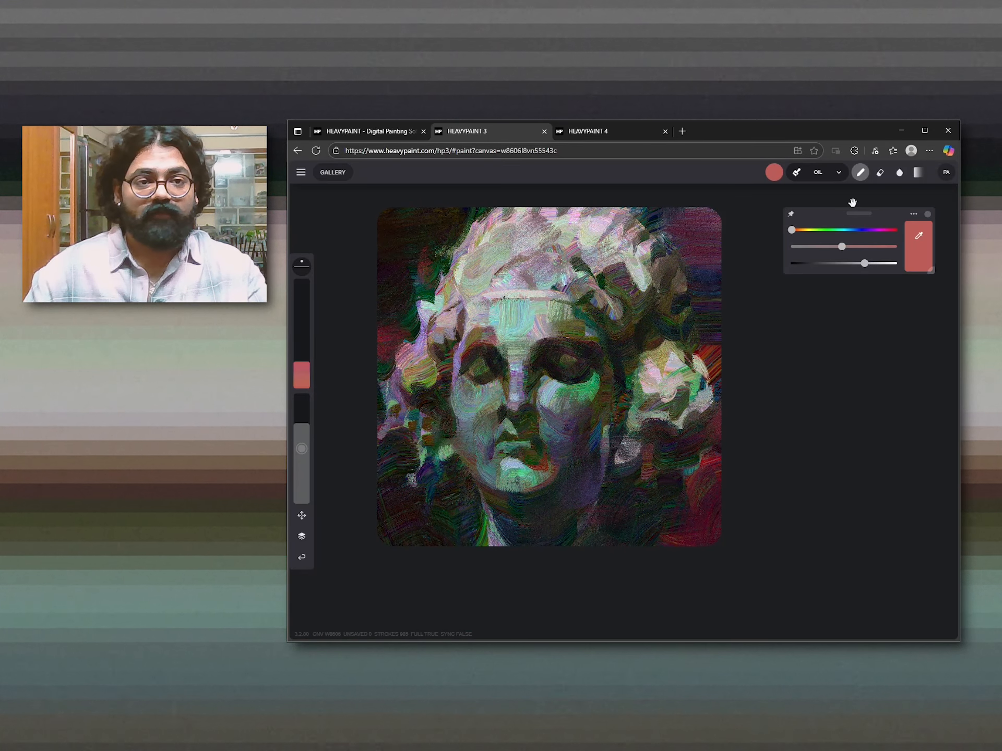
Shift the floating colour panel slightly and look through the brush presets, starting from the OIL brush.
left_click_drag(856, 211, 846, 220)
left_click(837, 172)
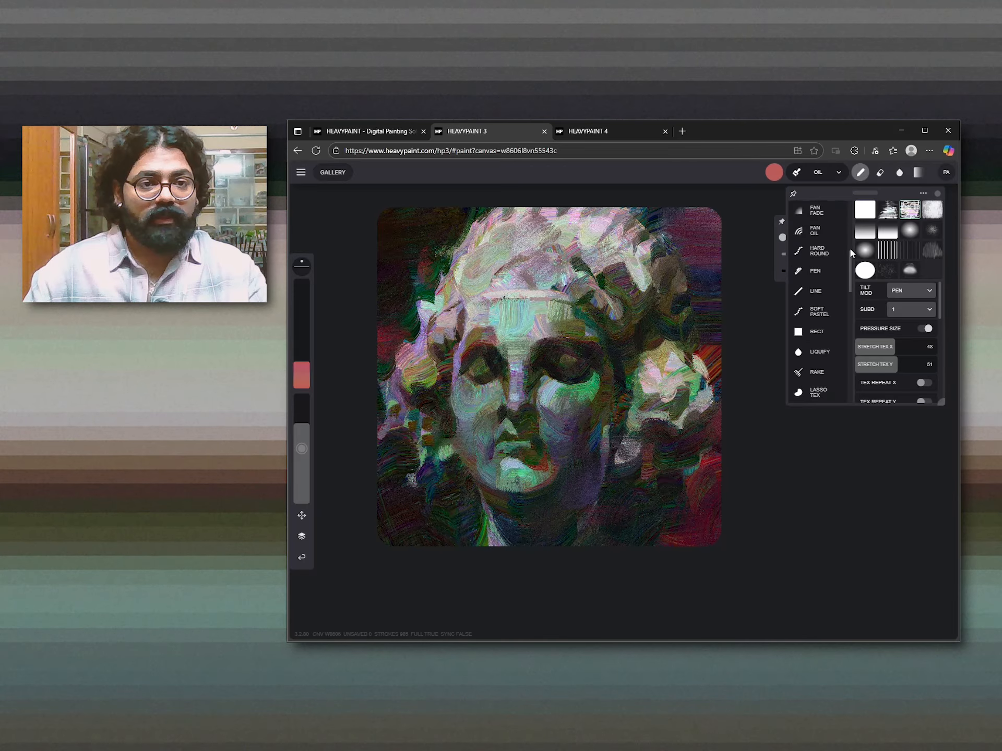
scroll(849, 246, "down", 10)
scroll(850, 306, "up", 10)
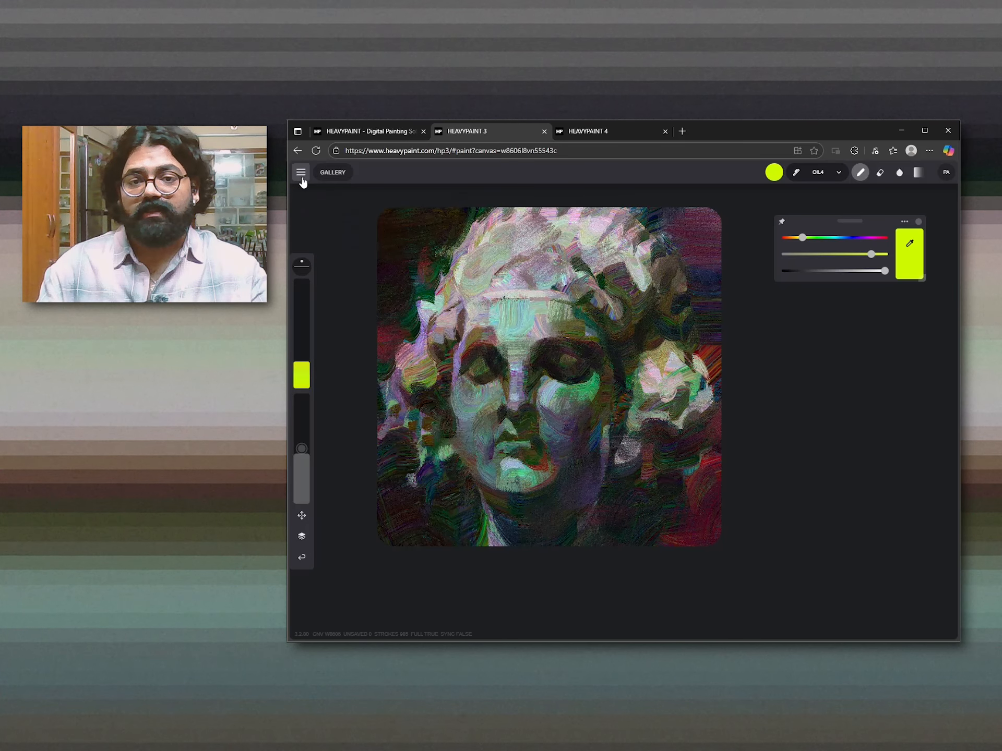
Replay the painting process of the statue-head canvas.
left_click(301, 177)
left_click(358, 228)
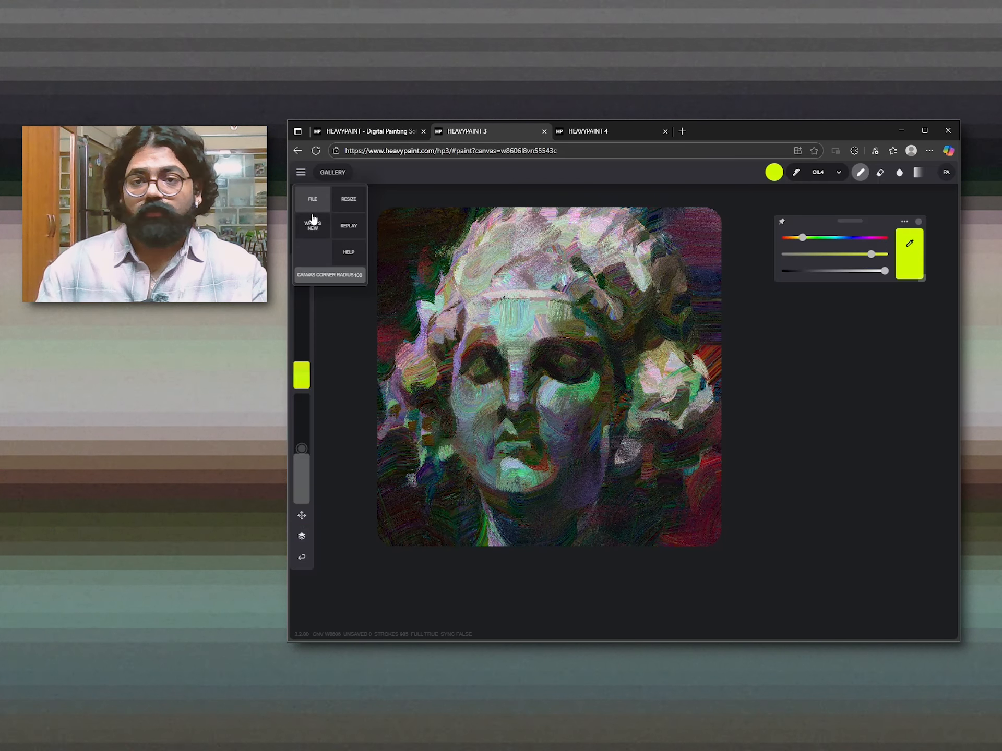
left_click(349, 227)
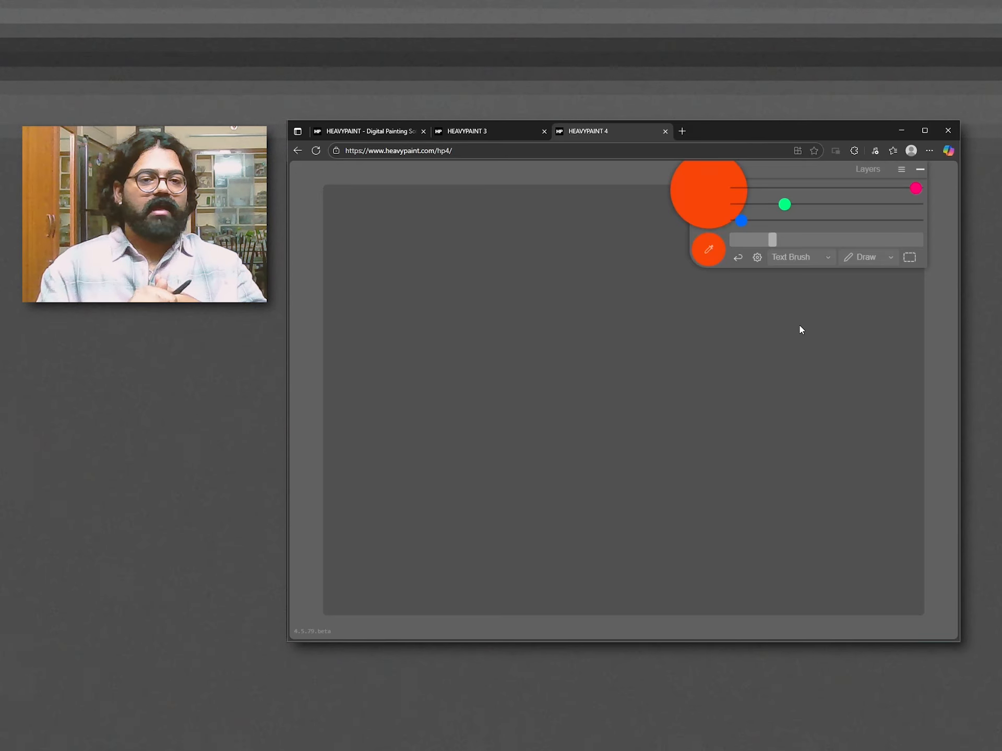
Paint broad overlapping orange strokes across the HEAVYPAINT 4 canvas with the Text Brush.
mouse_move(413, 388)
left_mouse_down()
mouse_move(671, 351)
mouse_move(523, 512)
mouse_move(616, 400)
mouse_move(666, 475)
left_mouse_up()
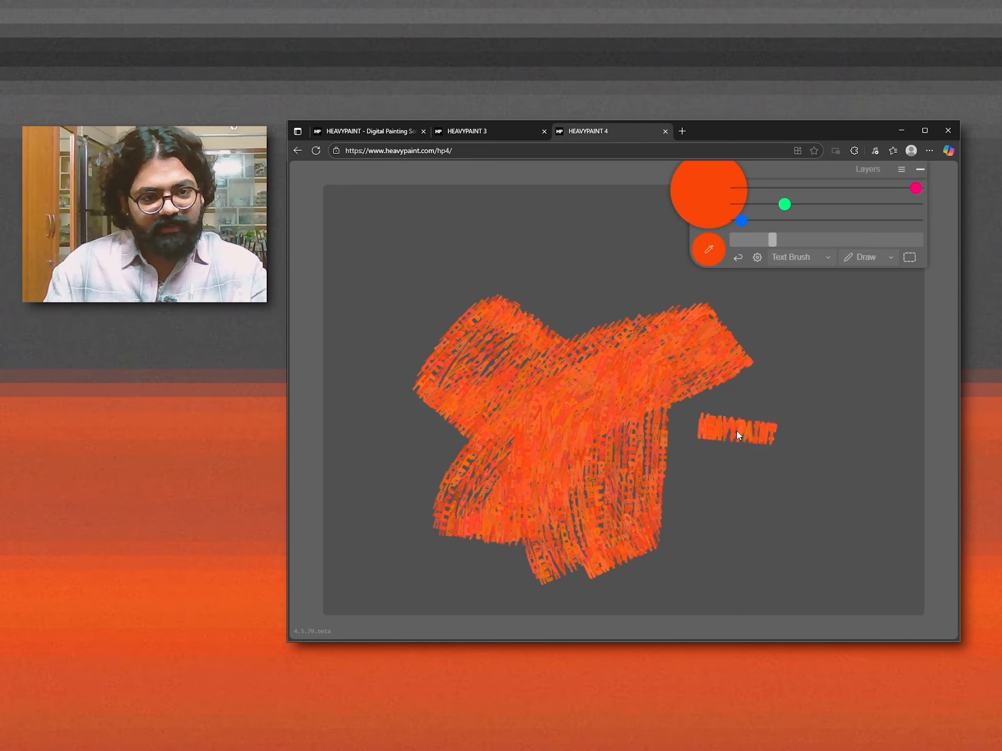
mouse_move(738, 435)
left_mouse_down()
mouse_move(748, 375)
mouse_move(774, 342)
left_mouse_up()
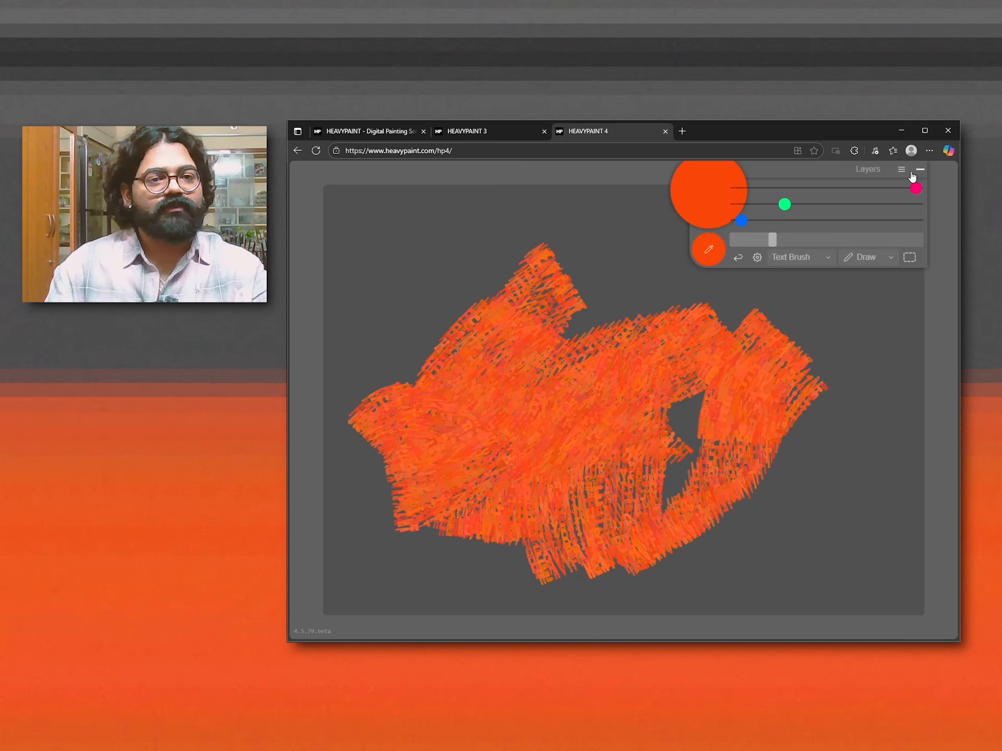
Set the interface colour to a dark purple using the RGB colour sliders.
left_click(901, 169)
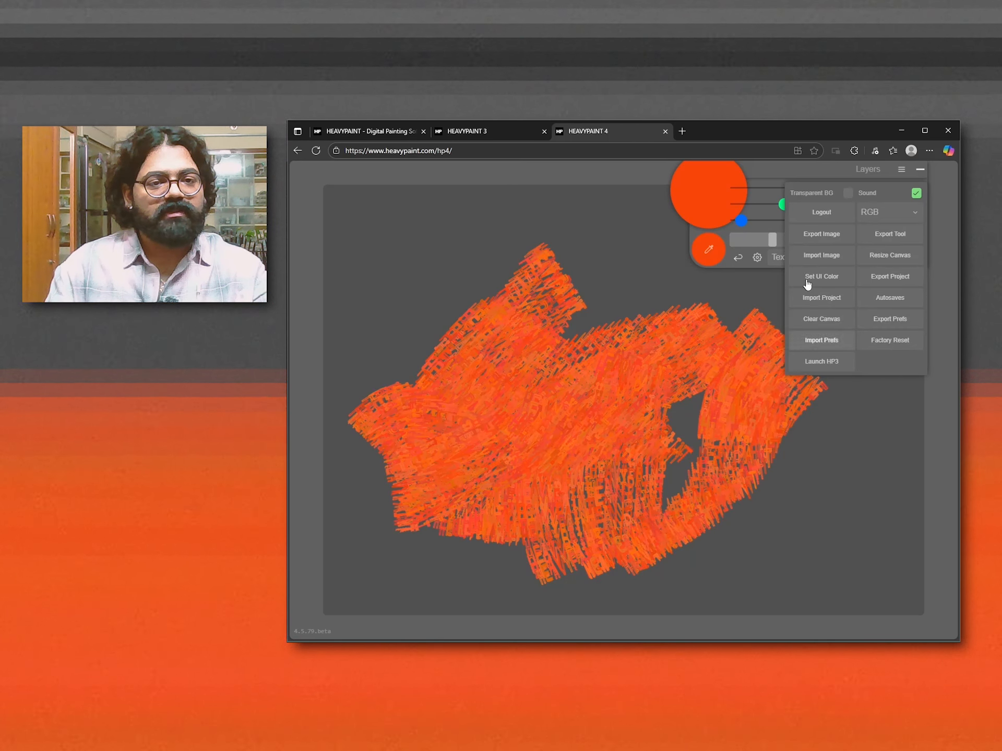
left_click(841, 282)
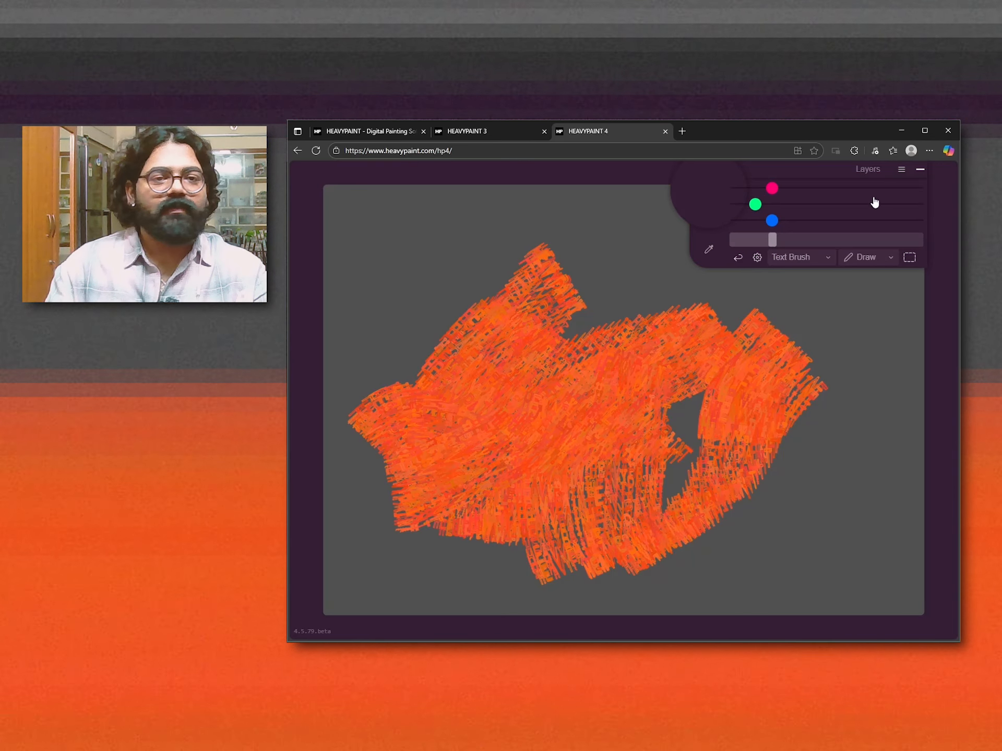
Change the colour slider mode to HSV.
left_click(897, 177)
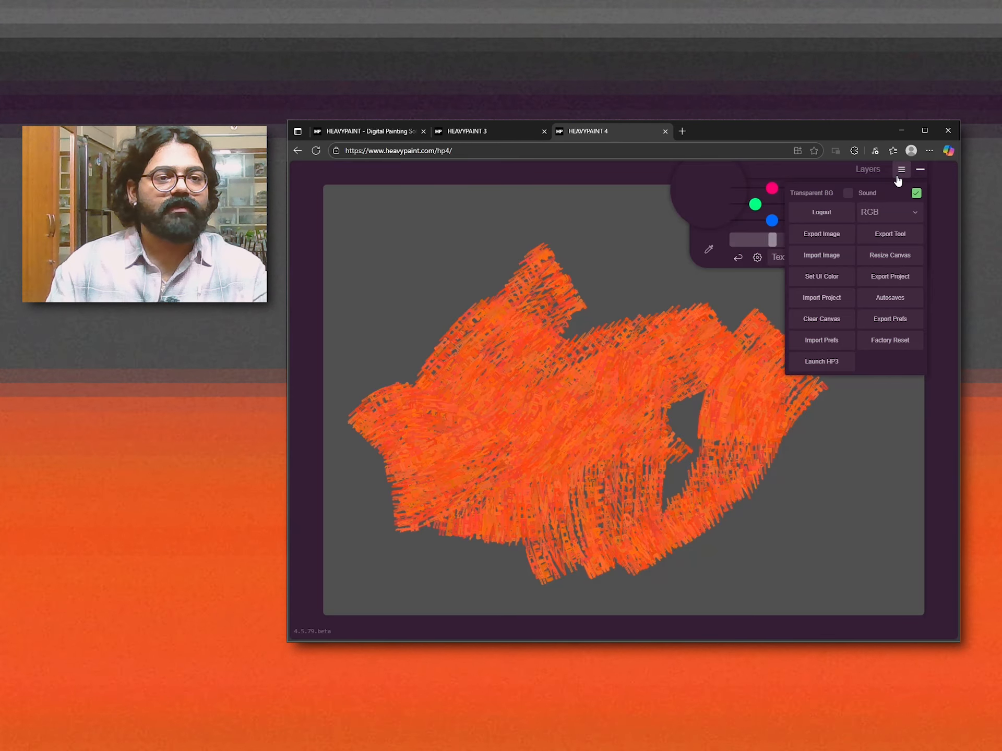
left_click(873, 219)
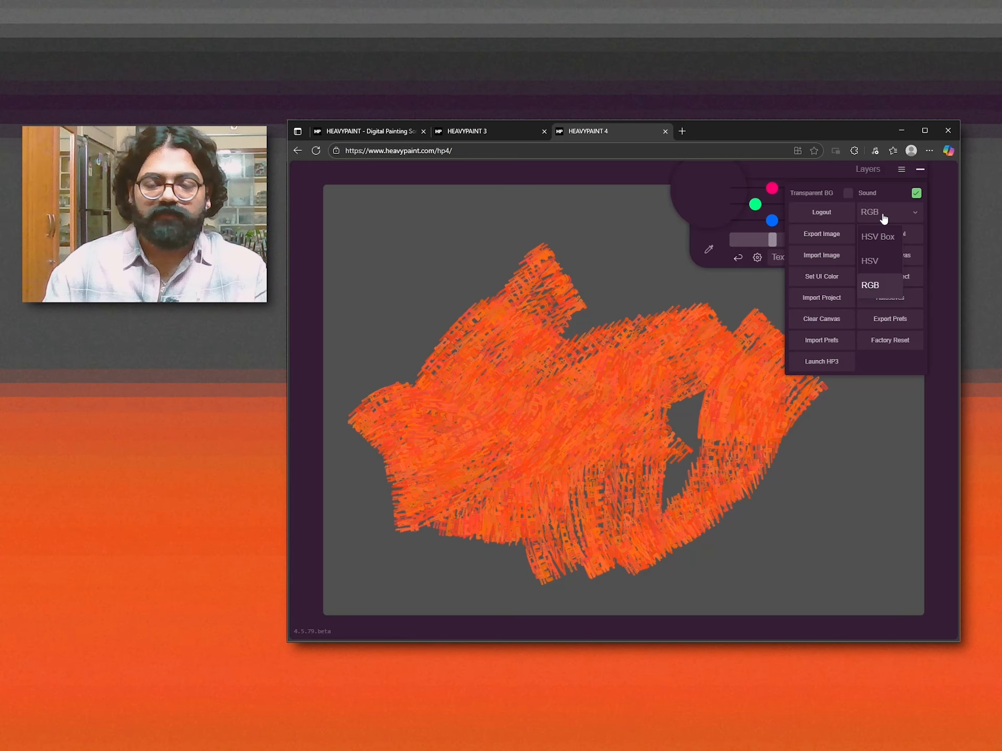
left_click(879, 266)
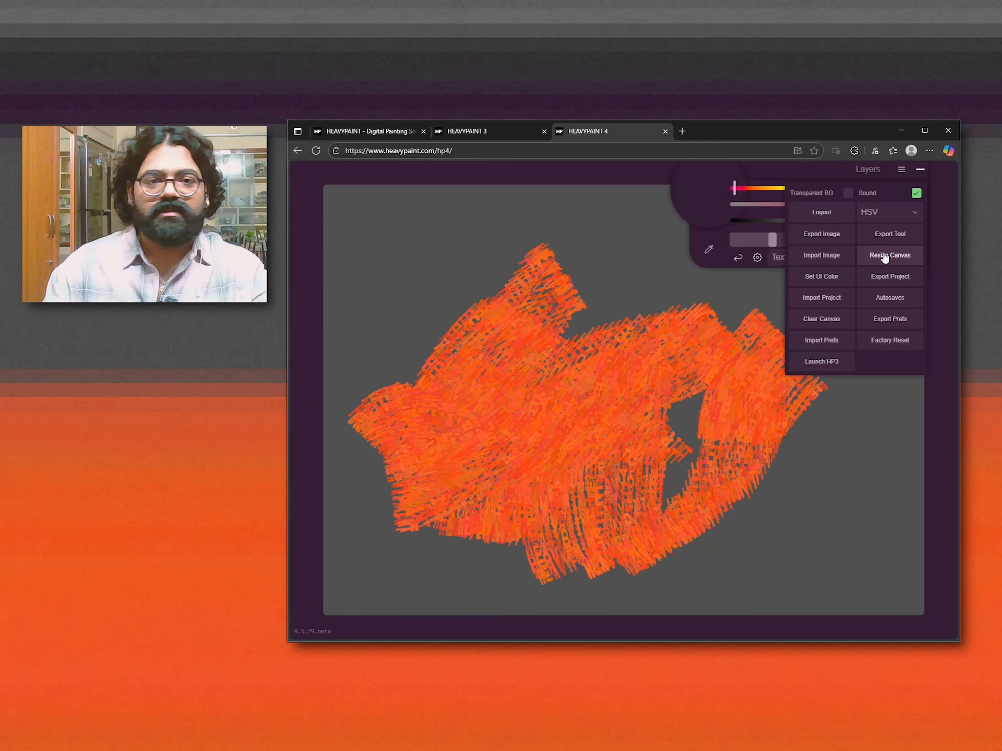
Set the interface colour to a dark neutral grey.
left_click(834, 278)
left_click_drag(790, 229, 775, 227)
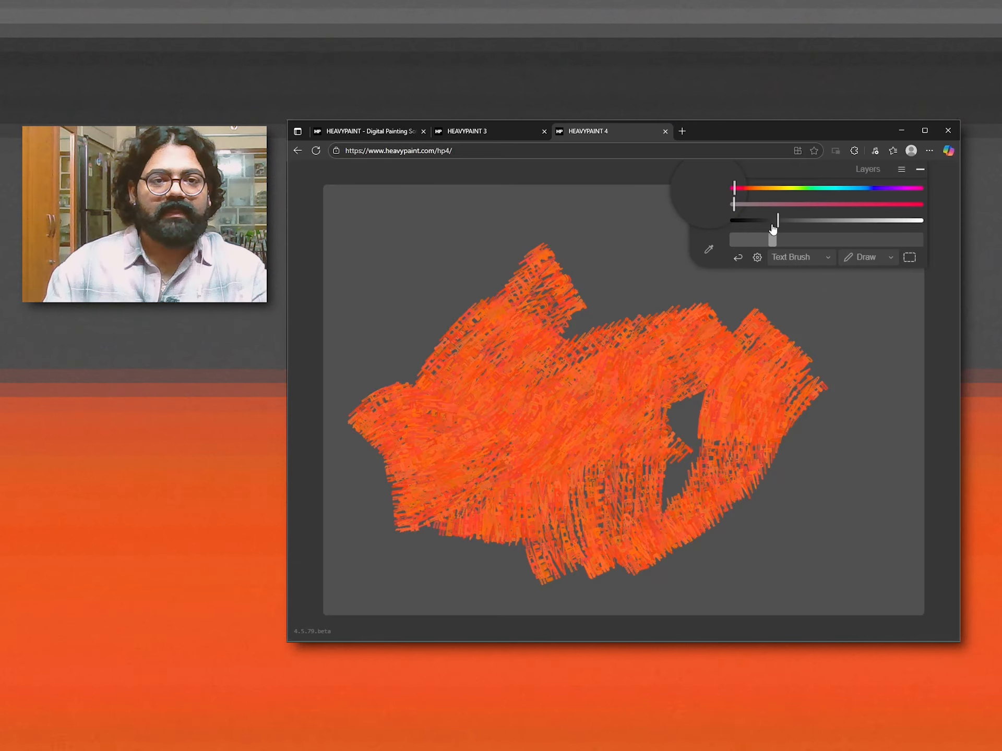
left_click(902, 171)
left_click(829, 277)
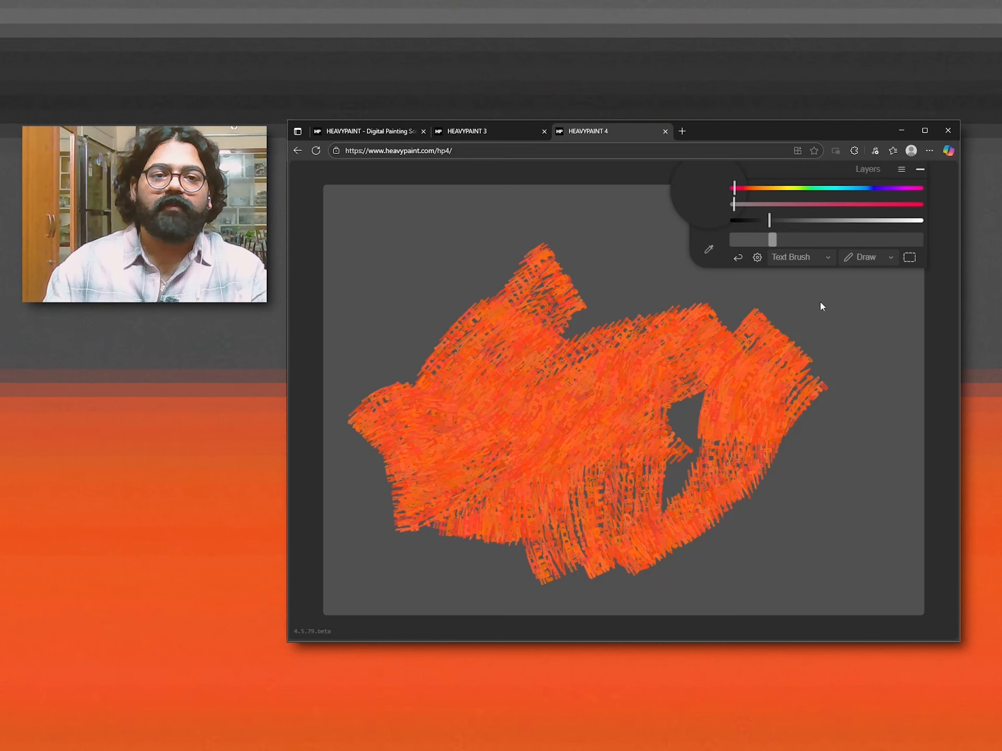
Paint a dark patch along the right side of the orange area, and add strokes in a medium blue beside it.
left_click_drag(817, 299, 805, 341)
mouse_move(767, 190)
left_mouse_down()
mouse_move(855, 191)
mouse_move(893, 206)
left_mouse_up()
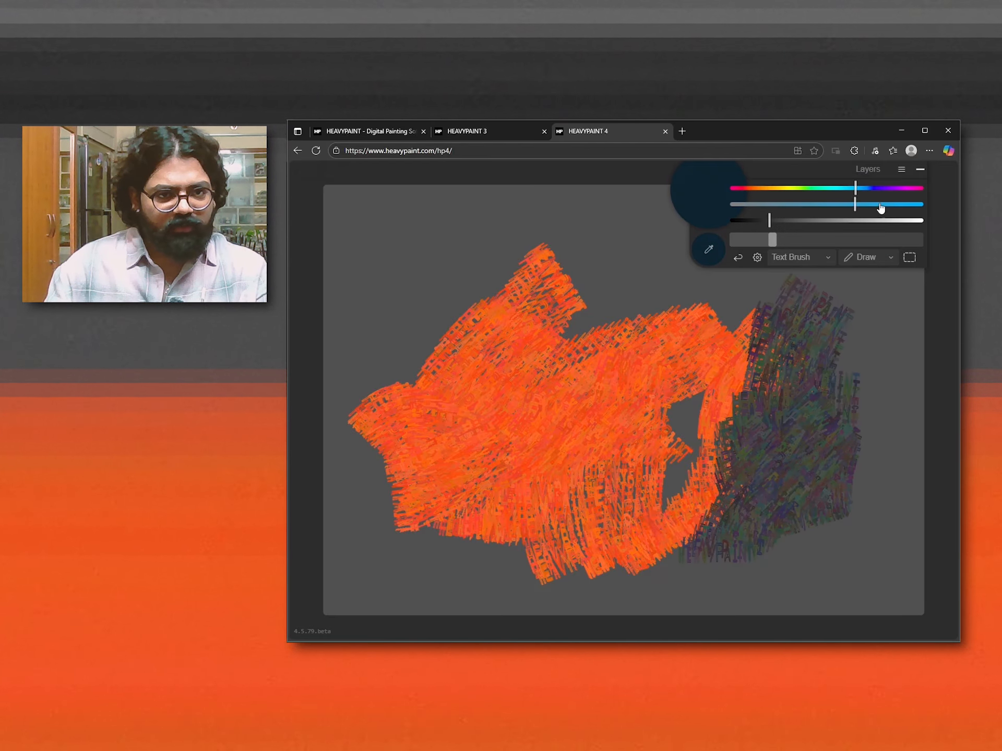
left_click_drag(772, 240, 861, 222)
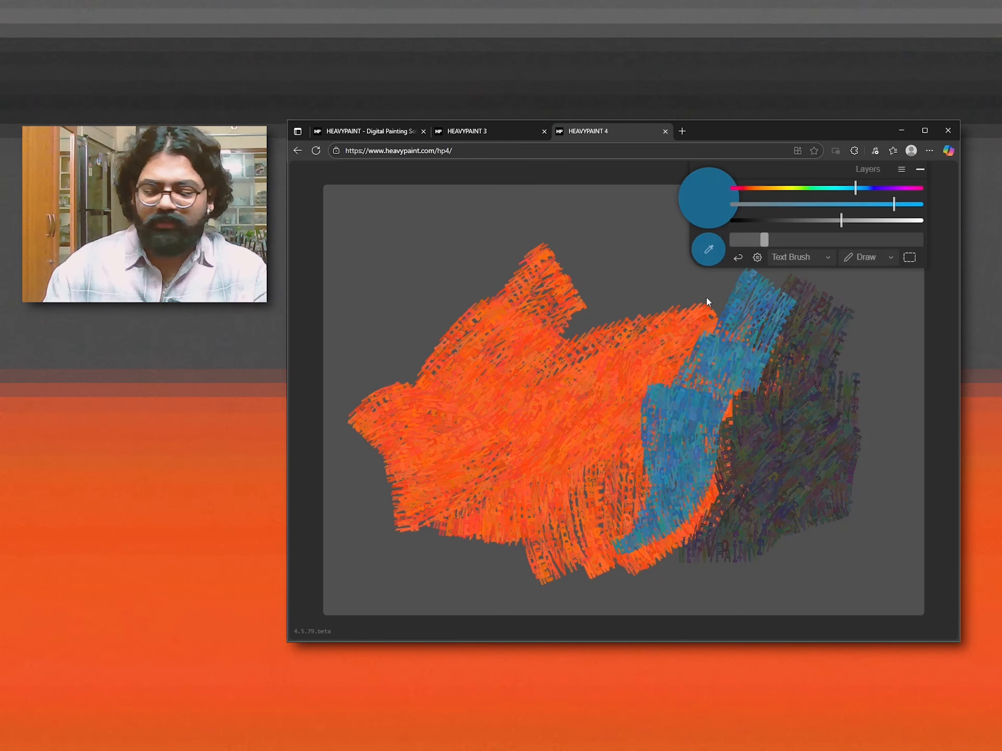
Undo the last blue stroke and paint over the orange-blue border with blue and orange sampled from the canvas.
key("ctrl+z")
left_click(663, 351, "alt")
left_click(683, 414, "alt")
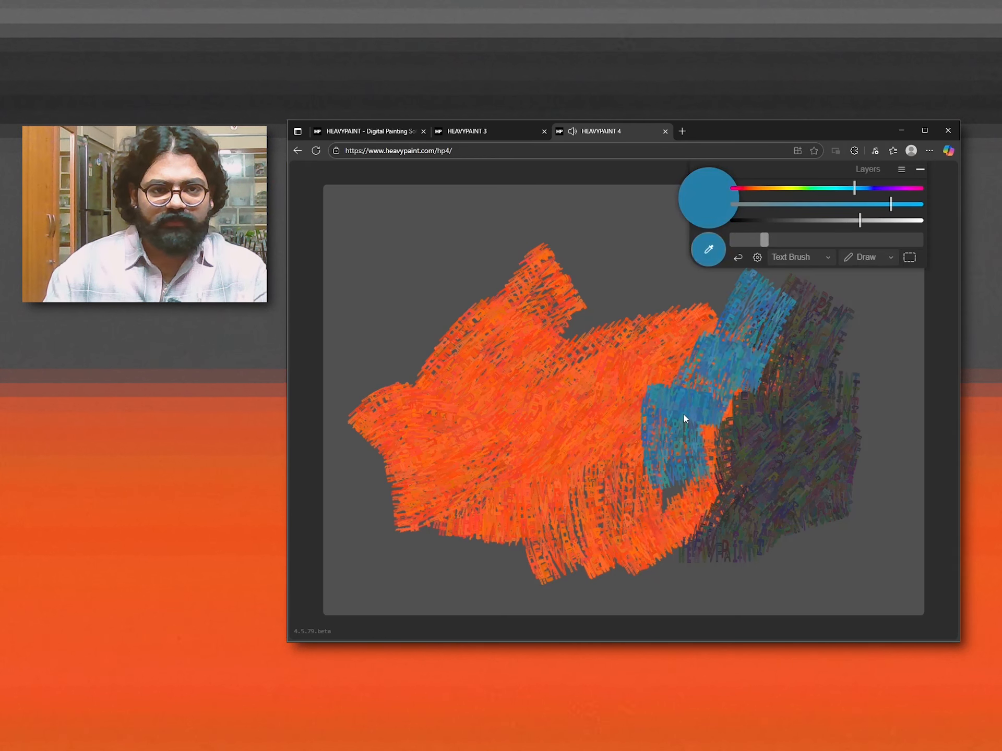
left_click_drag(653, 407, 655, 450)
left_click(586, 384, "alt")
mouse_move(585, 385)
left_mouse_down()
mouse_move(622, 408)
mouse_move(619, 467)
left_mouse_up()
Examine the painted strokes and the brush-size preview at several zoom levels, from close-up to far out.
scroll(599, 375, "down", 1)
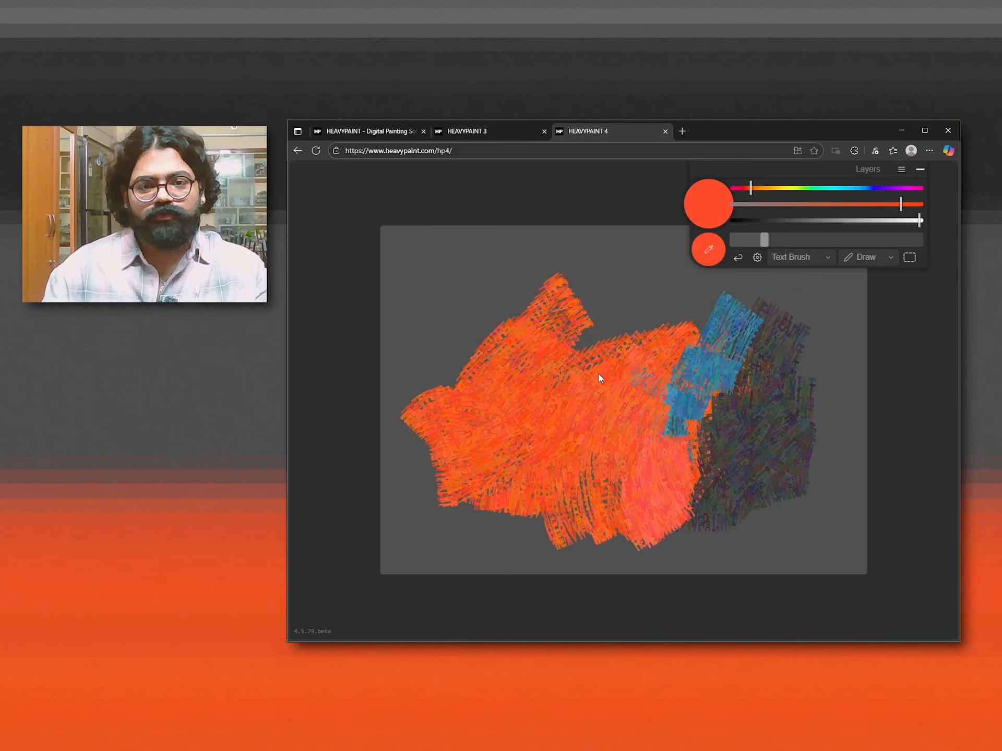
scroll(599, 376, "up", 1)
scroll(637, 358, "up", 1)
scroll(637, 358, "down", 3)
scroll(637, 358, "up", 3)
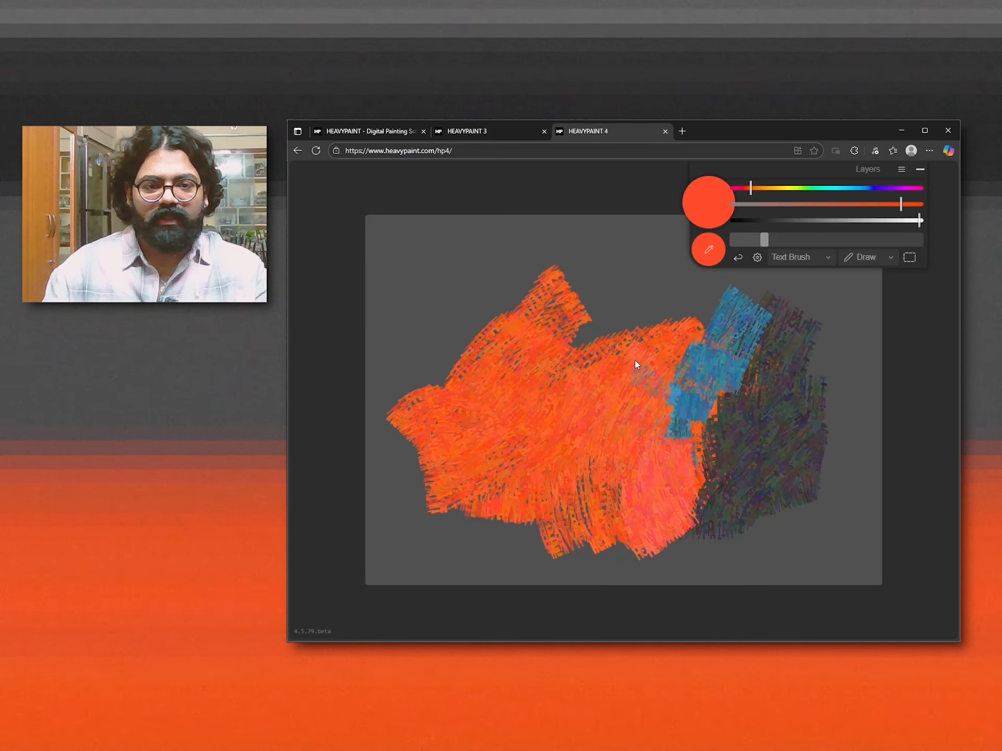
scroll(669, 400, "down", 2)
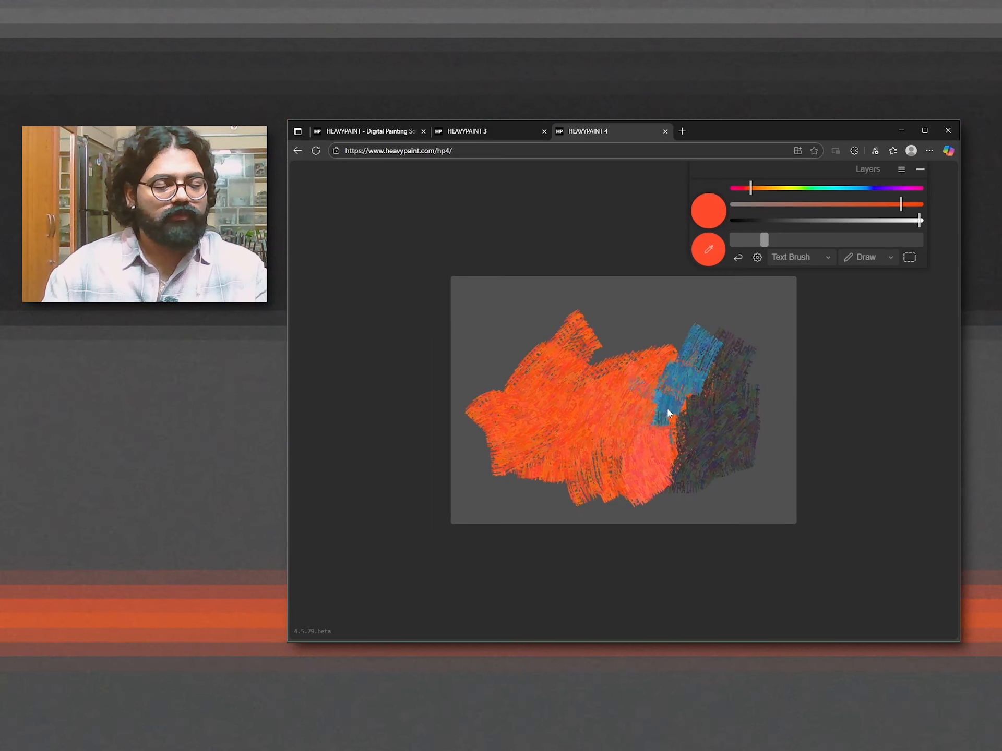
scroll(668, 407, "up", 2)
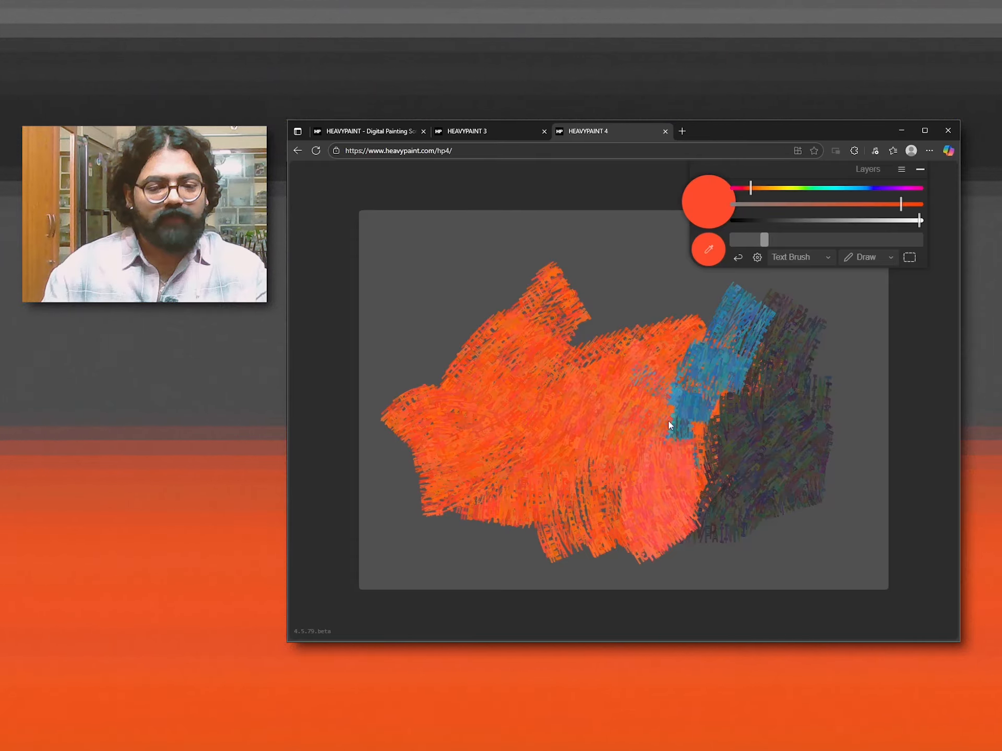
scroll(669, 425, "down", 2)
scroll(668, 438, "up", 4)
scroll(678, 400, "down", 3)
scroll(675, 446, "up", 3)
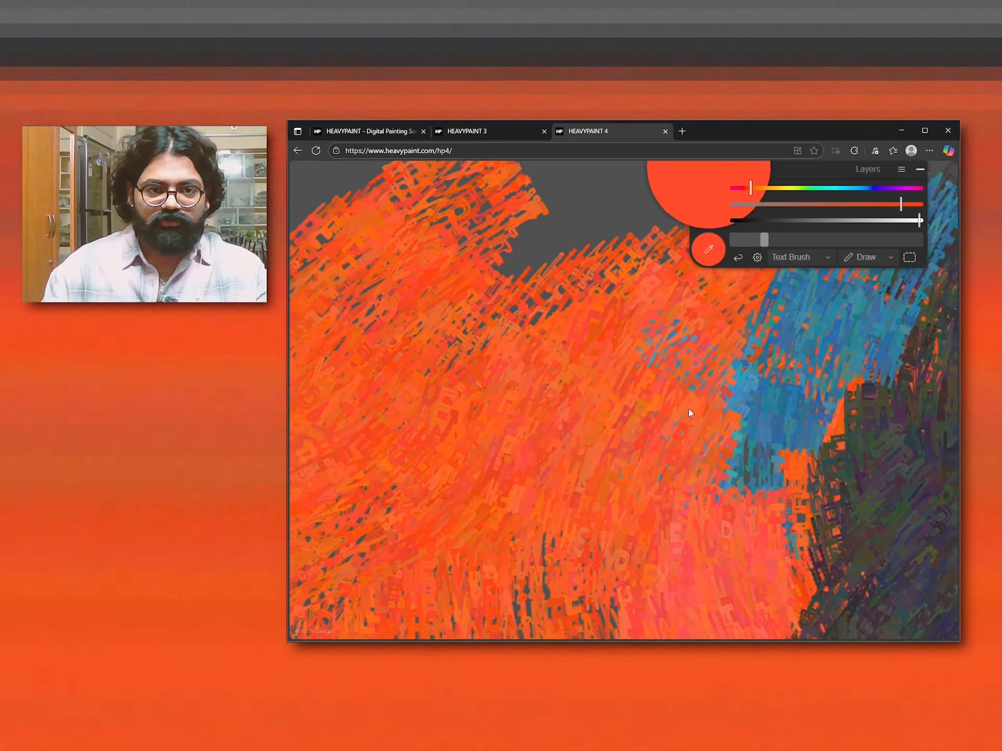
scroll(687, 409, "down", 3)
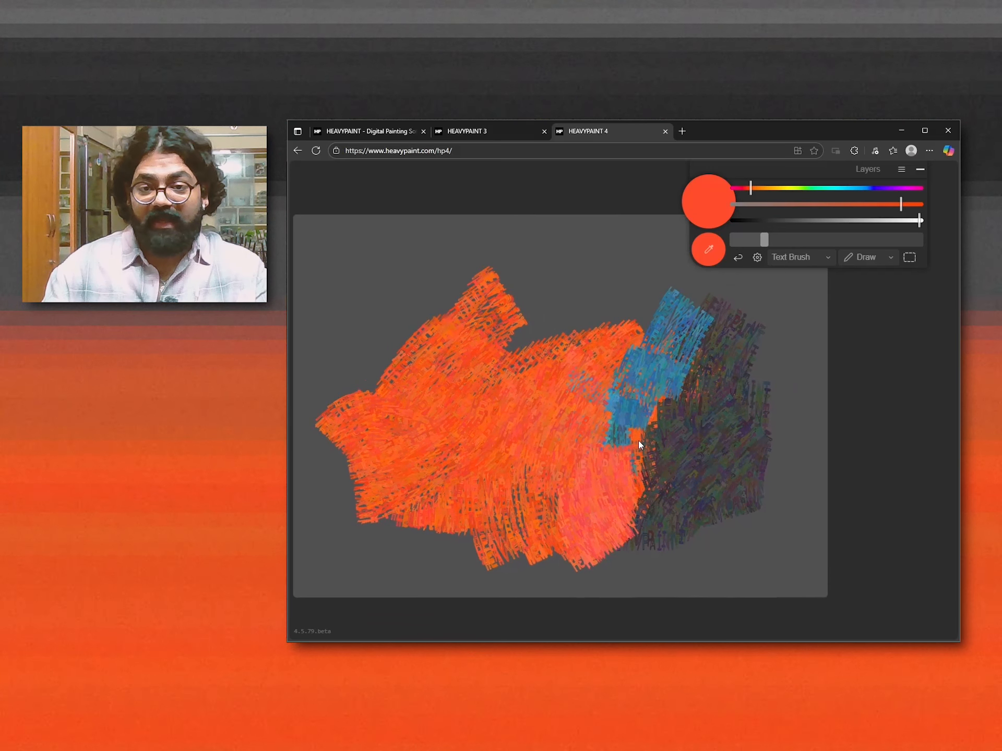
scroll(637, 443, "down", 4)
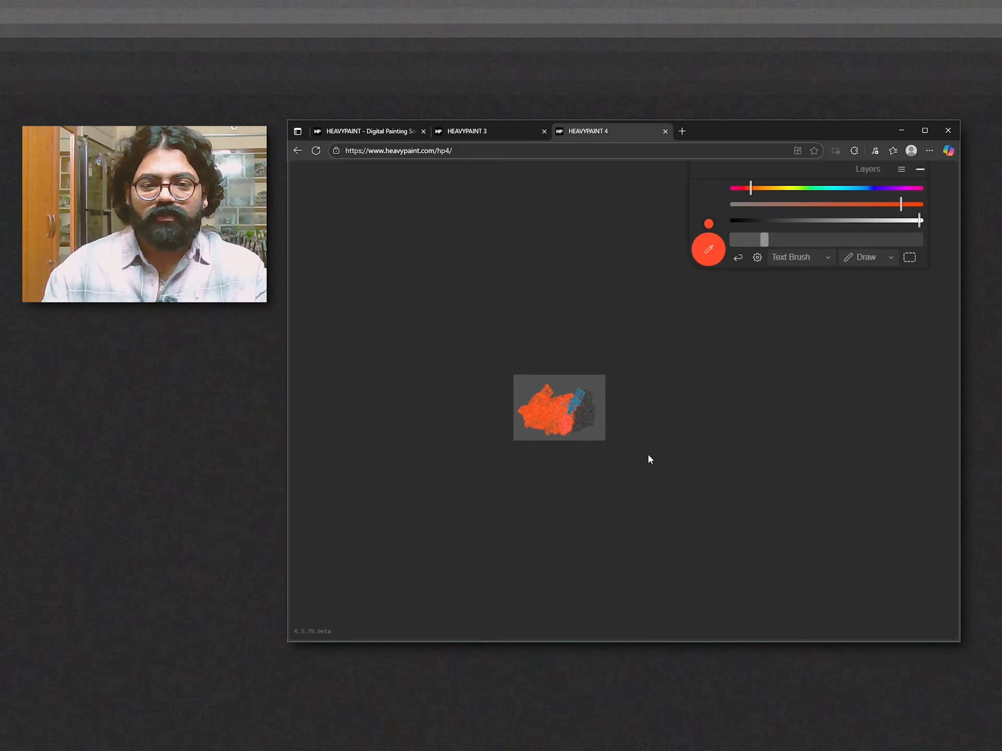
scroll(652, 459, "up", 6)
scroll(642, 462, "down", 6)
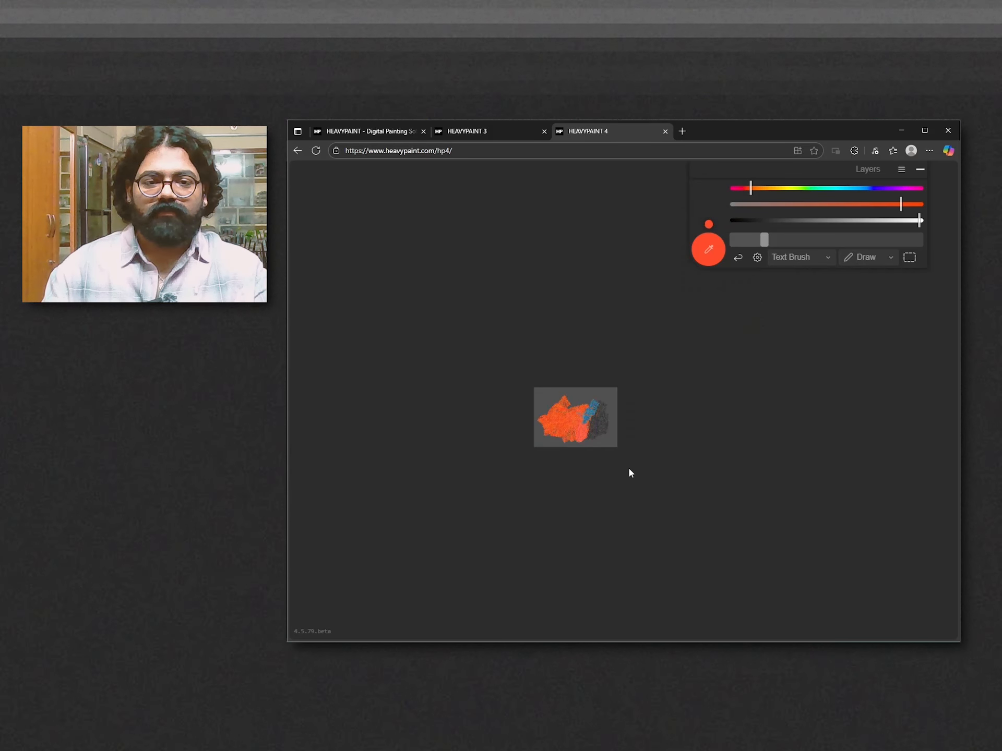
scroll(629, 471, "up", 4)
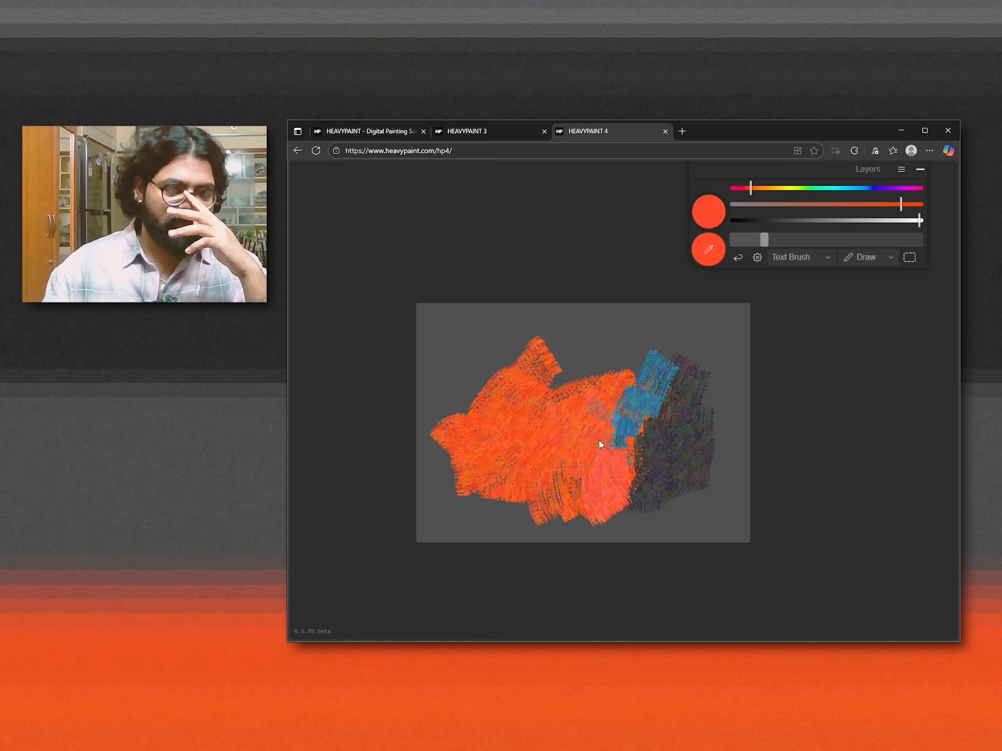
Switch the active brush to Airbrush.
left_click(757, 257)
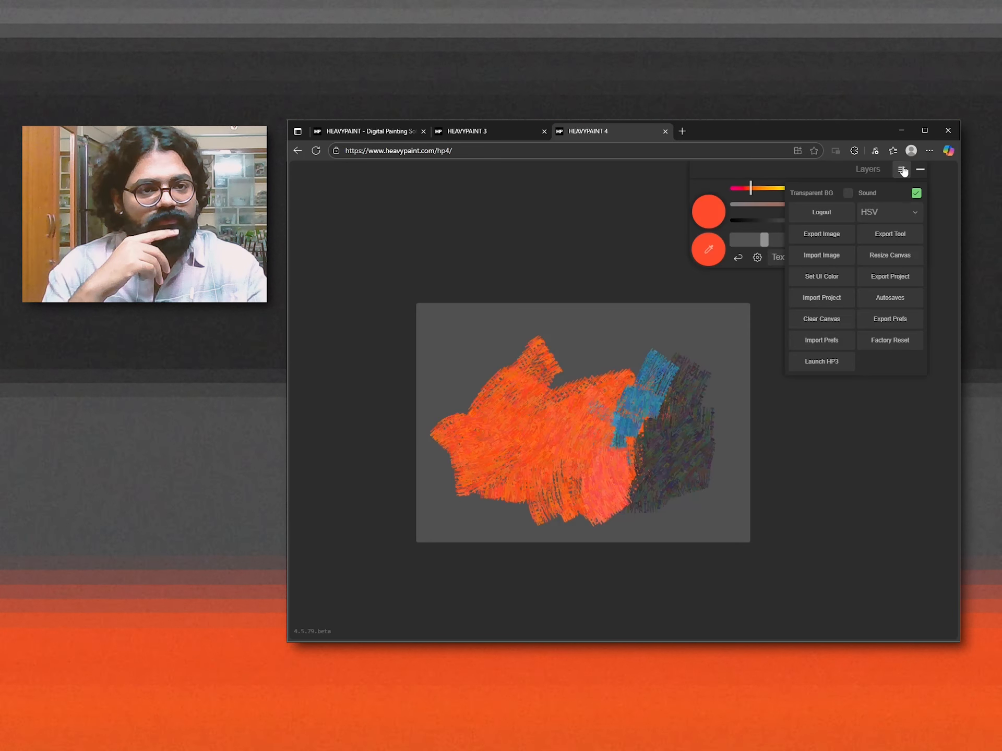
left_click(705, 257)
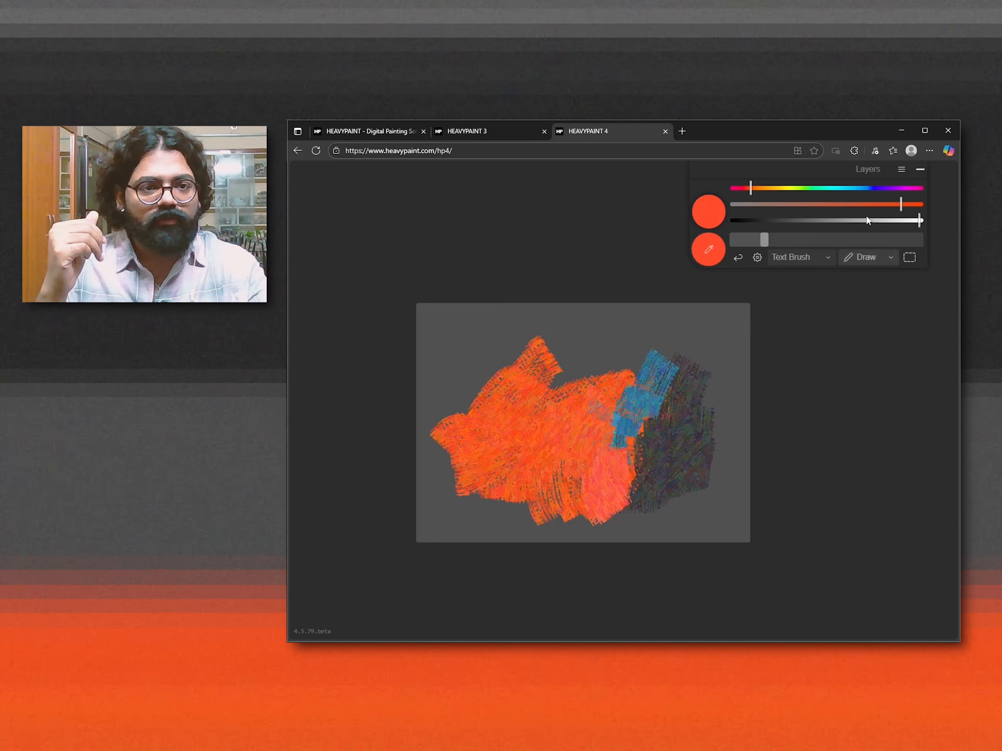
left_click(815, 259)
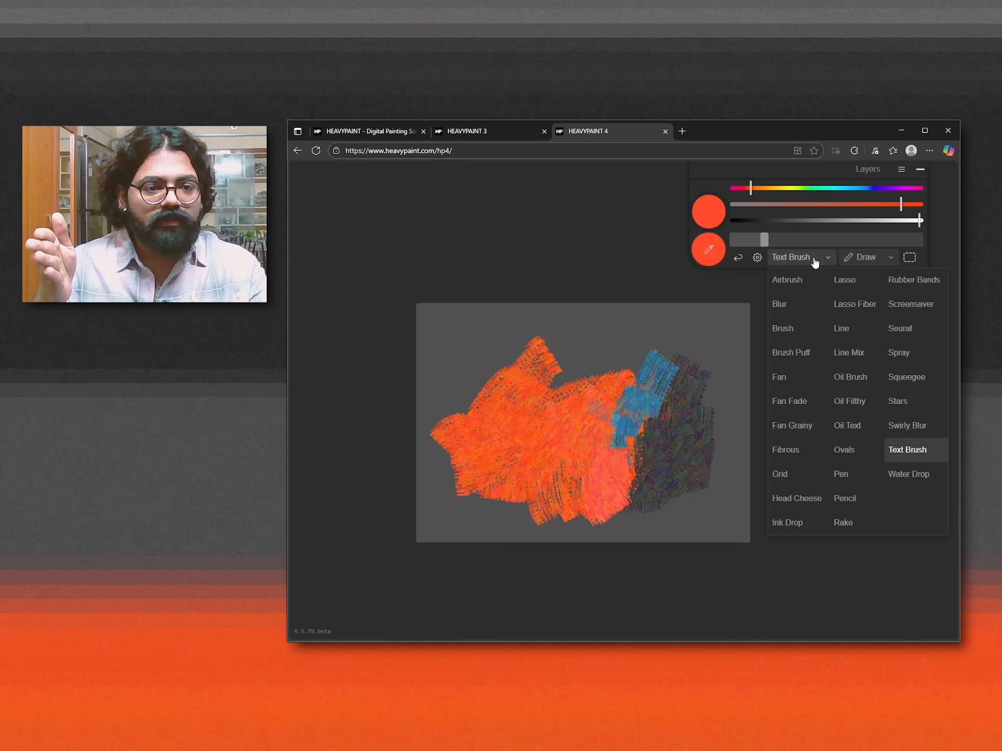
left_click(807, 279)
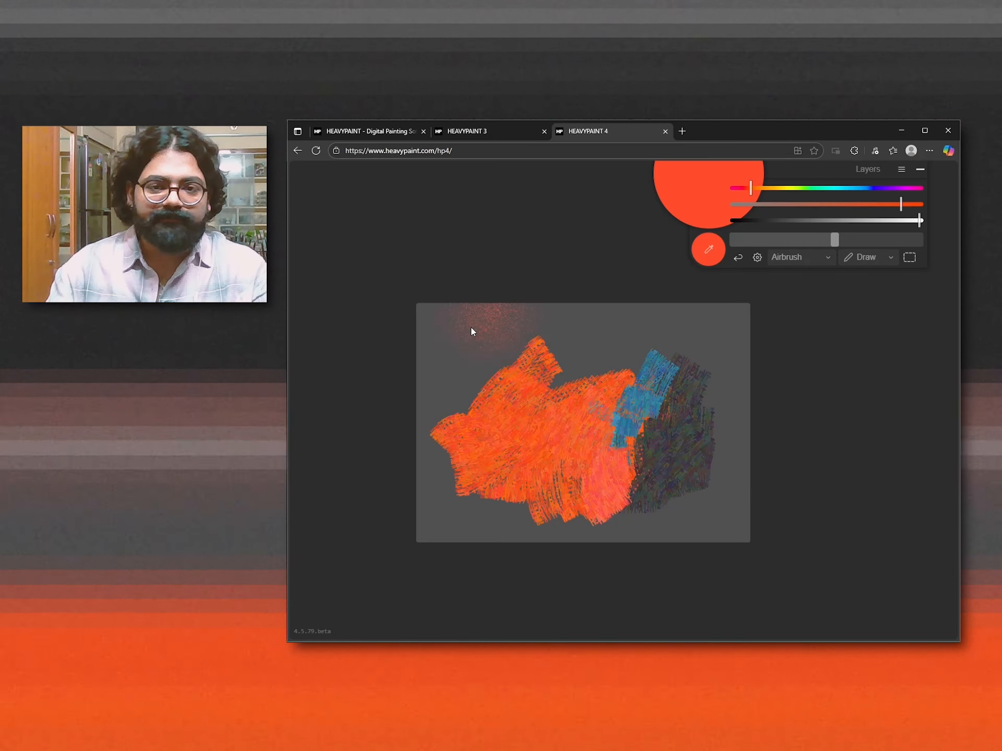
Airbrush orange-red, teal and purple over the canvas, then set the Brush to Smudge and smear the colours through the centre.
mouse_move(471, 331)
left_mouse_down()
mouse_move(645, 354)
mouse_move(657, 389)
mouse_move(723, 356)
mouse_move(720, 408)
mouse_move(656, 403)
mouse_move(706, 409)
left_mouse_up()
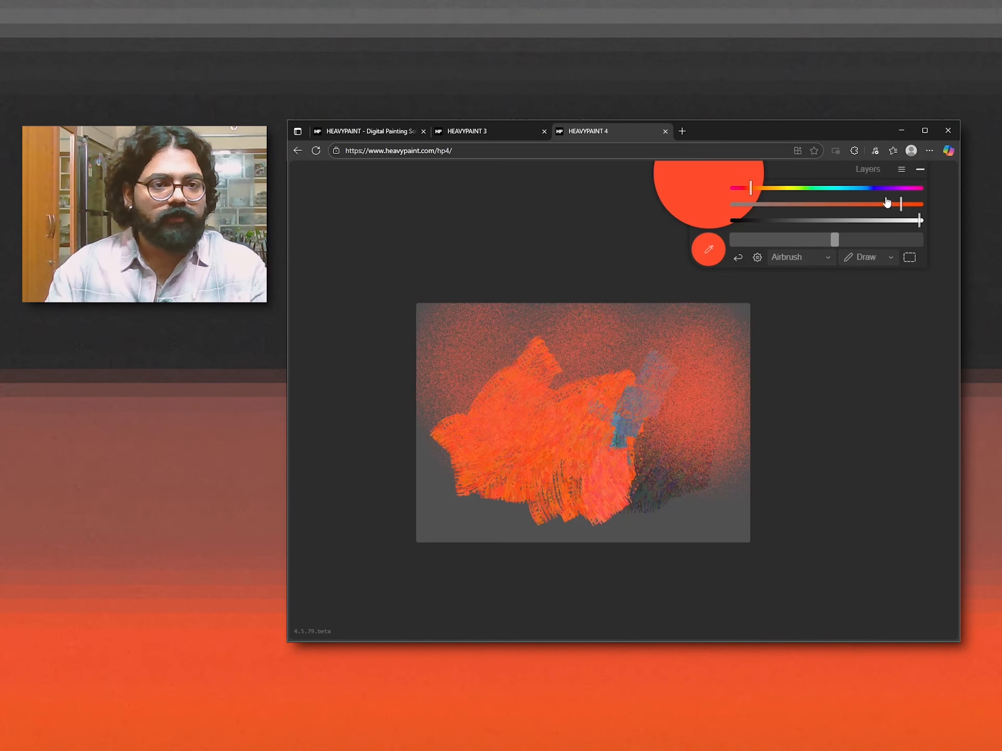
left_click_drag(909, 204, 919, 204)
mouse_move(605, 407)
left_mouse_down()
mouse_move(666, 416)
mouse_move(672, 427)
mouse_move(553, 432)
mouse_move(632, 441)
left_mouse_up()
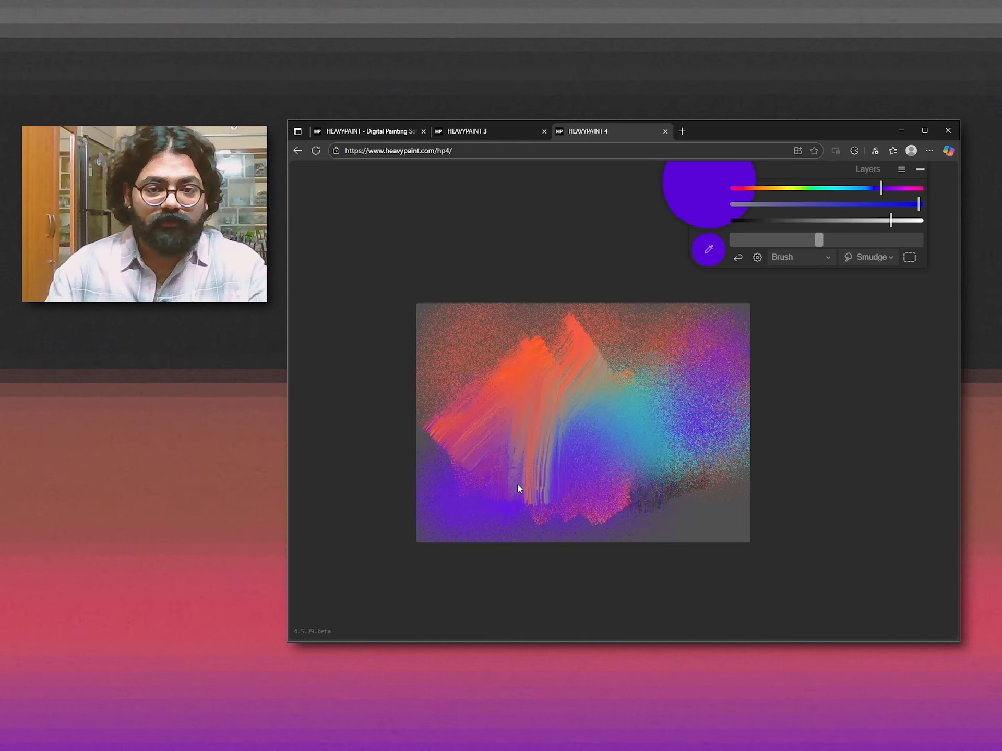
left_click_drag(518, 483, 624, 463)
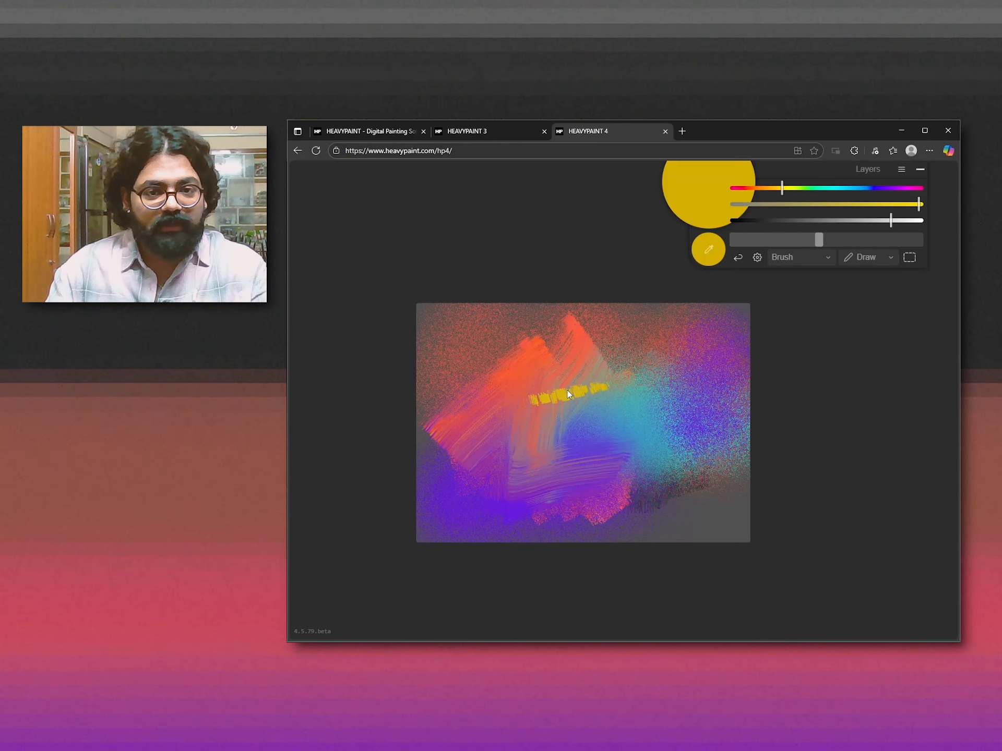
Draw a yellow block in the centre with Brush and surround it with coral, purple, blue and dark brown strokes, sampling colours from the canvas.
mouse_move(568, 394)
left_mouse_down()
mouse_move(582, 456)
mouse_move(527, 412)
mouse_move(548, 517)
mouse_move(508, 525)
left_mouse_up()
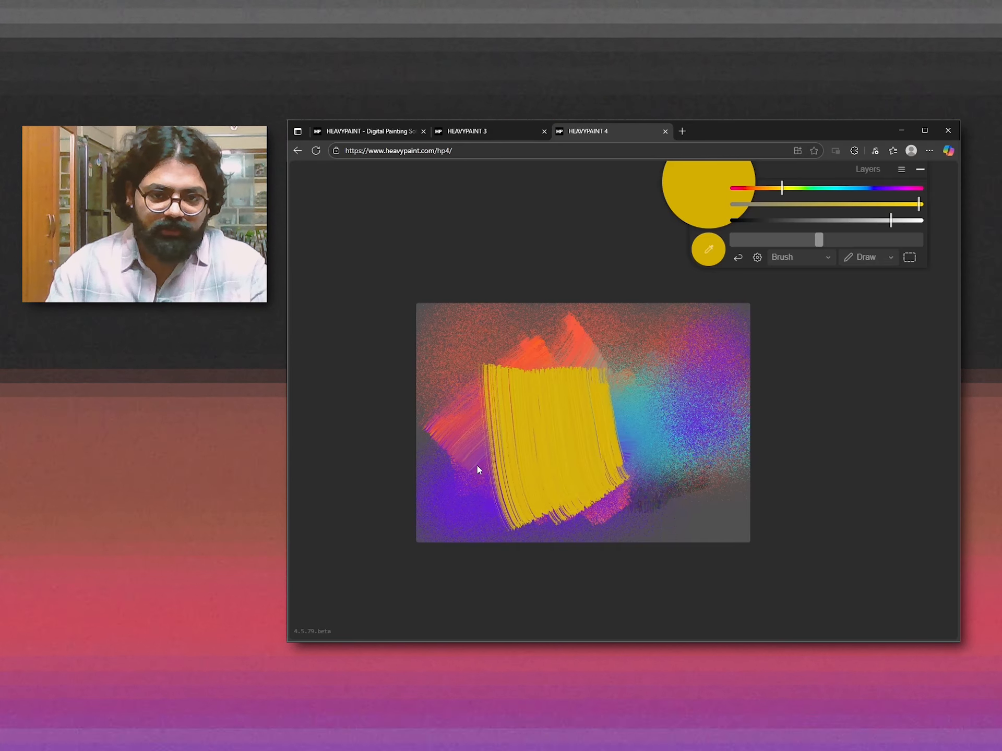
left_click(476, 471, "alt")
mouse_move(479, 483)
left_mouse_down()
mouse_move(517, 470)
mouse_move(527, 483)
left_mouse_up()
left_click(579, 459, "alt")
mouse_move(627, 450)
left_mouse_down()
mouse_move(509, 563)
mouse_move(527, 506)
left_mouse_up()
left_click(538, 485, "alt")
left_click(638, 443, "alt")
mouse_move(641, 449)
left_mouse_down()
mouse_move(603, 543)
mouse_move(634, 464)
mouse_move(606, 568)
mouse_move(754, 506)
left_mouse_up()
left_click(673, 479, "alt")
Sample orange and paint a broad band down the right of the yellow block, then brush sampled blue over its lower left.
left_click(651, 355, "alt")
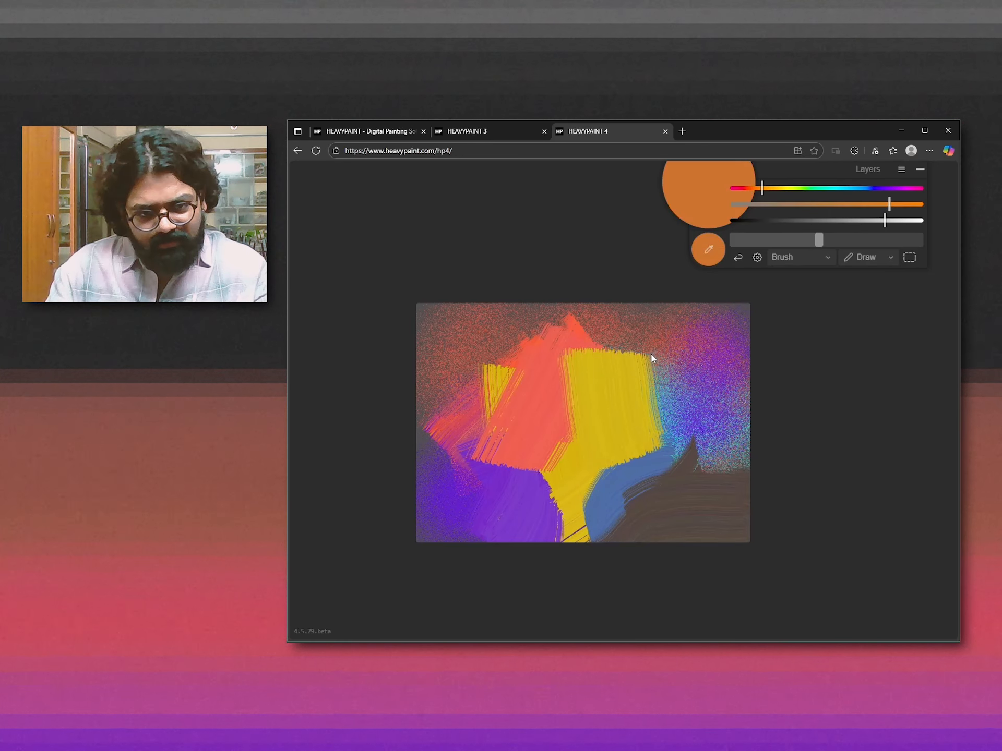
left_click_drag(650, 355, 661, 440)
mouse_move(642, 365)
left_mouse_down()
mouse_move(654, 435)
mouse_move(694, 511)
left_mouse_up()
left_click_drag(662, 464, 710, 527)
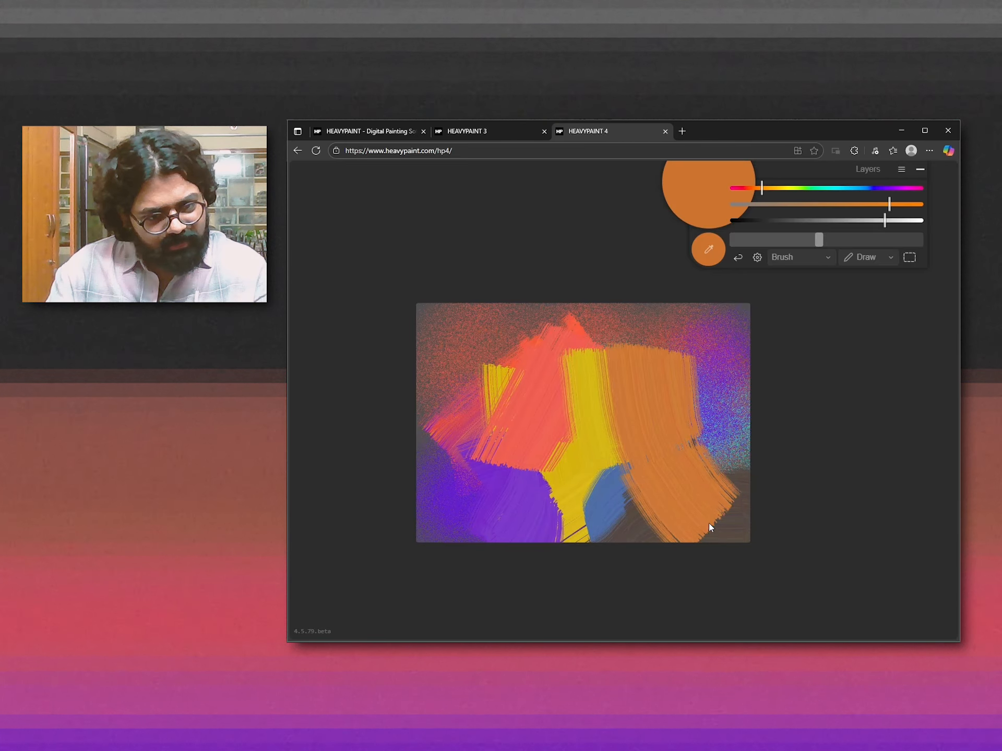
left_click(604, 486, "alt")
left_click_drag(623, 485, 650, 493)
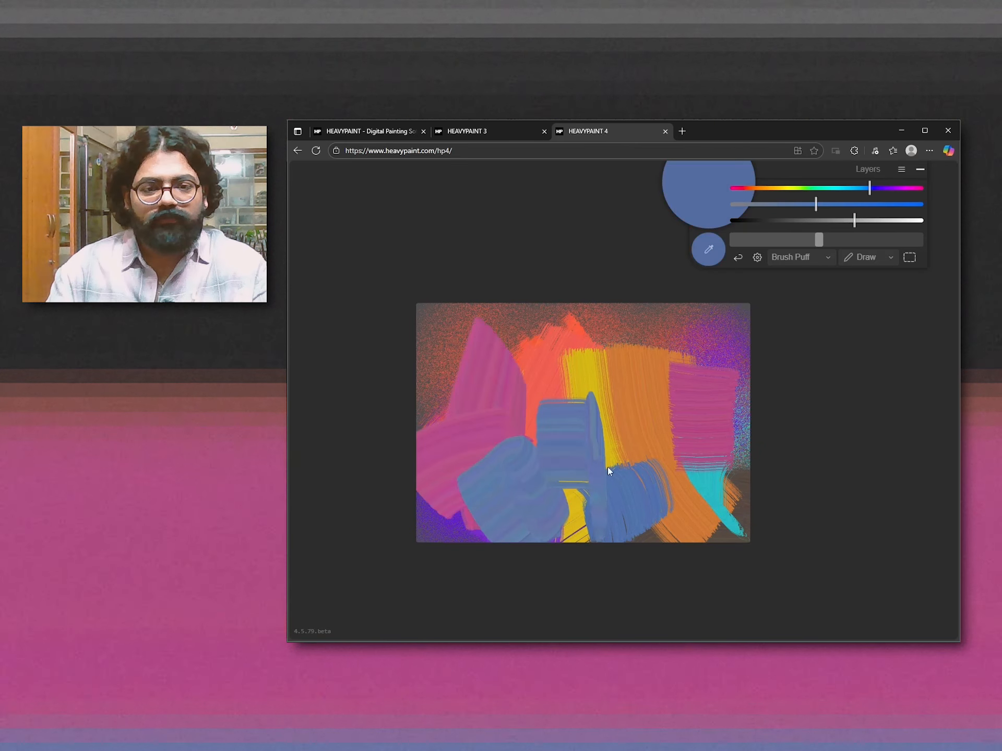
With Brush Puff, layer sampled orange, yellow, coral and reddish-brown patches across the middle and upper left of the painting.
left_click(628, 436, "alt")
mouse_move(626, 434)
left_mouse_down()
mouse_move(640, 400)
mouse_move(638, 365)
left_mouse_up()
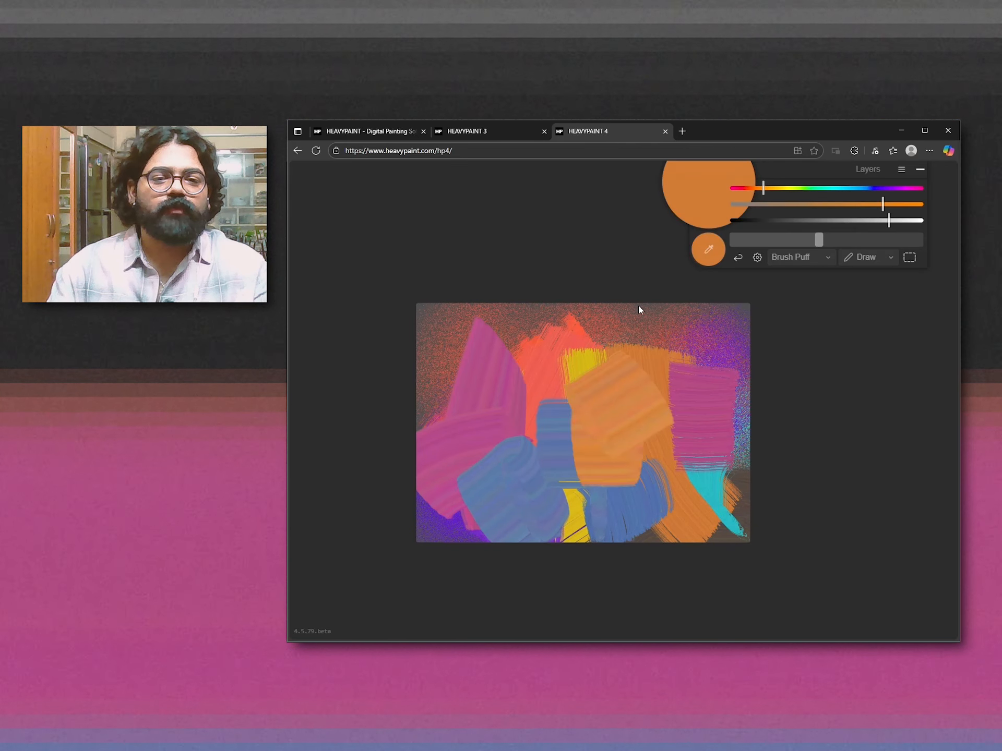
left_click(579, 348, "alt")
left_click_drag(579, 348, 578, 415)
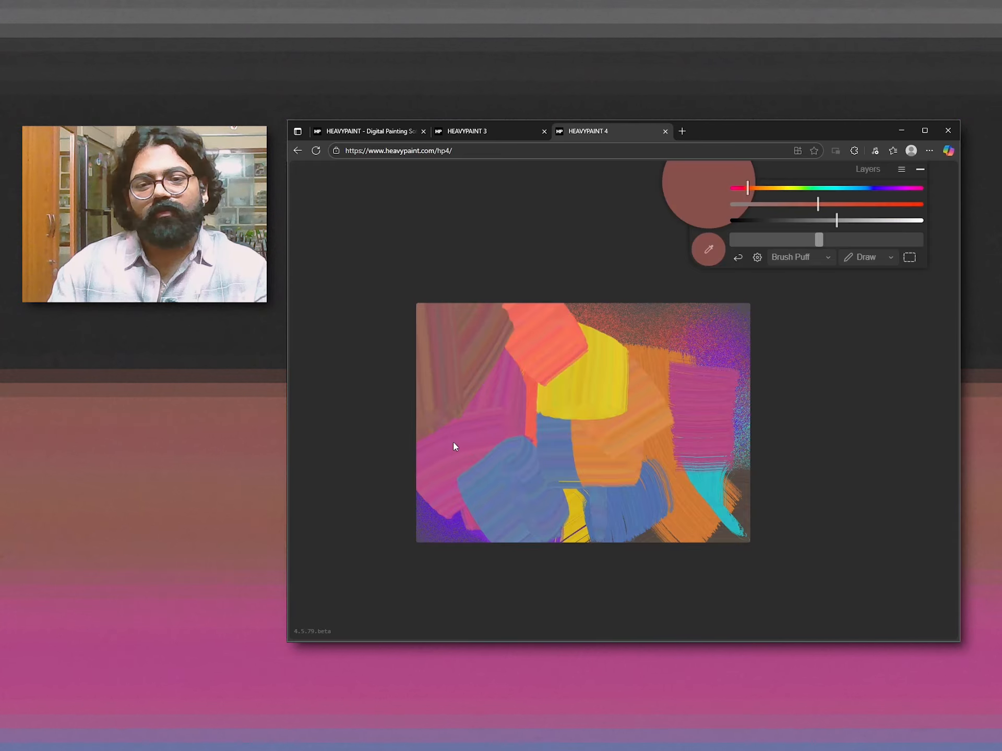
left_click(453, 442, "alt")
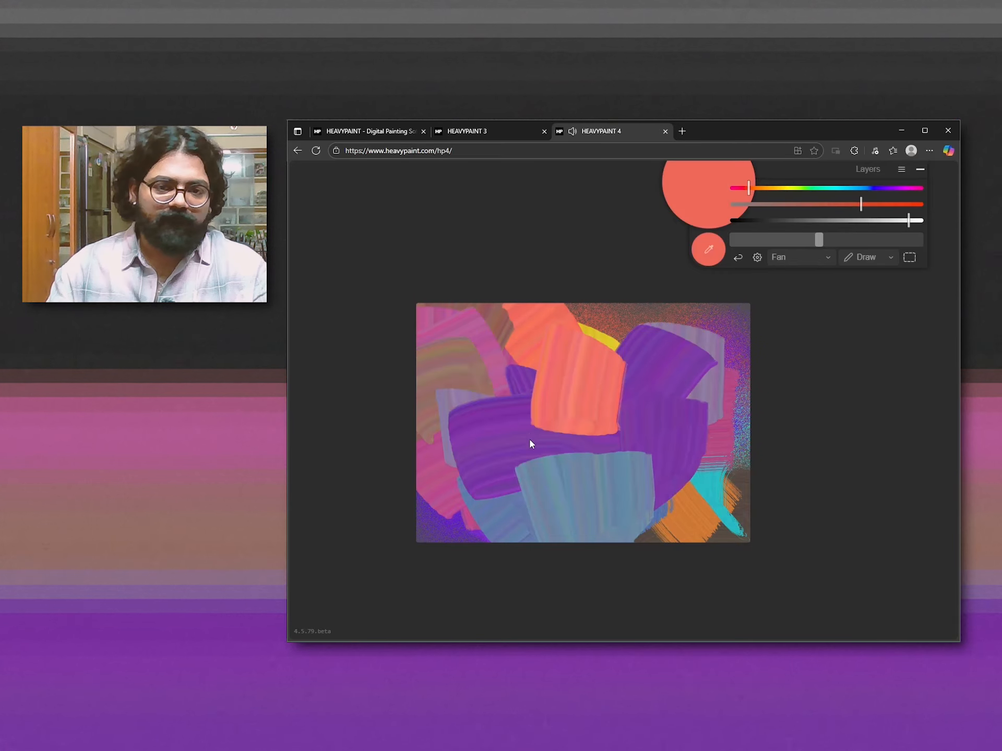
With the Fan brush, paint a large round coral shape in the centre and darkened purple strokes over its left side.
mouse_move(531, 444)
left_mouse_down()
mouse_move(584, 511)
mouse_move(655, 464)
mouse_move(674, 392)
mouse_move(545, 520)
left_mouse_up()
left_click(483, 391, "alt")
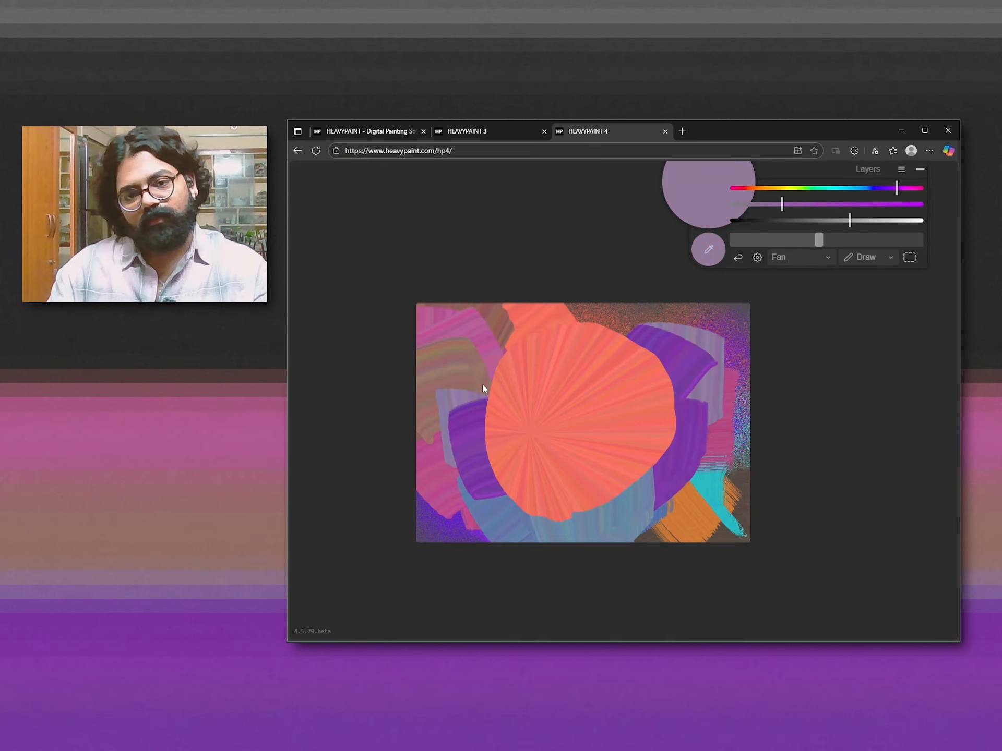
left_click(480, 448, "alt")
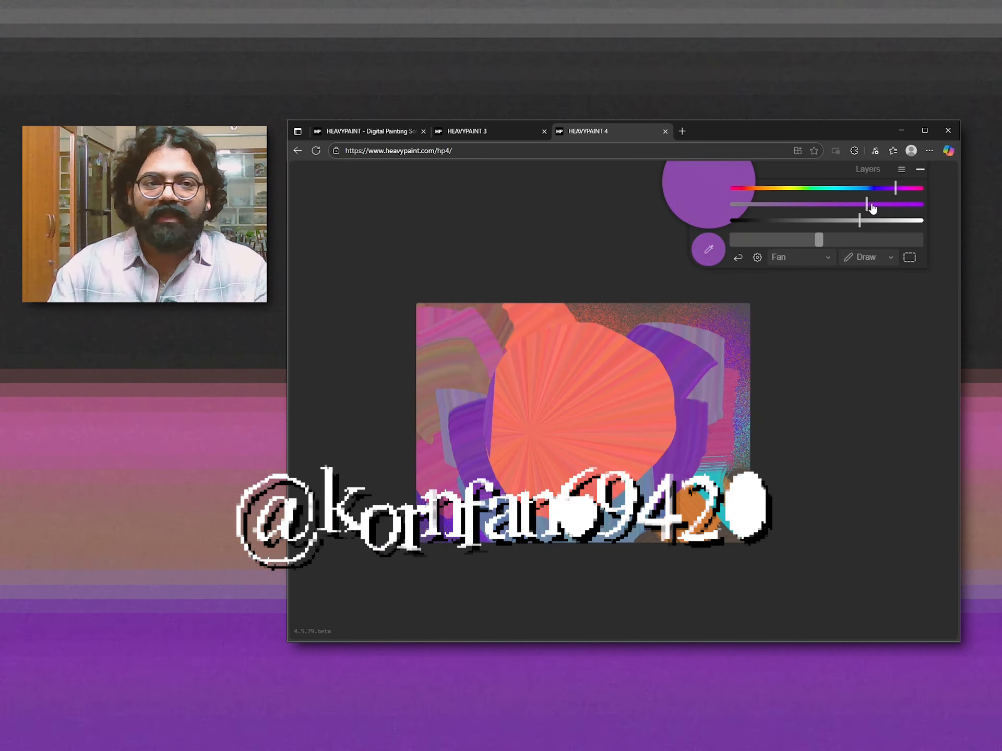
left_click_drag(859, 220, 793, 220)
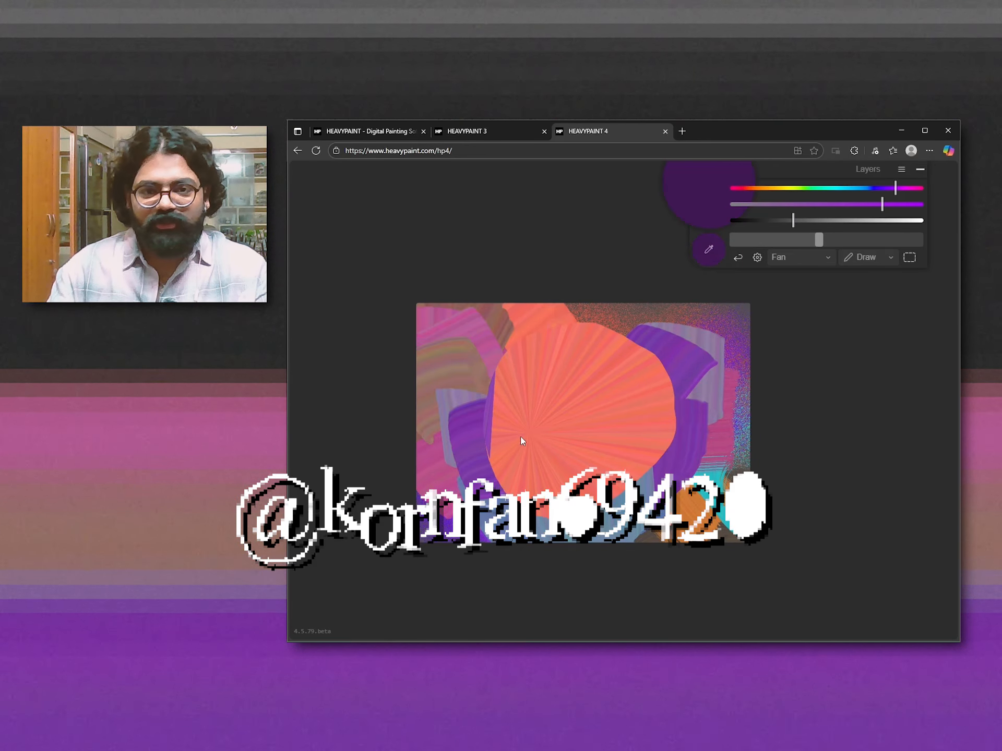
mouse_move(490, 440)
left_mouse_down()
mouse_move(526, 490)
mouse_move(520, 434)
mouse_move(555, 417)
mouse_move(547, 437)
left_mouse_up()
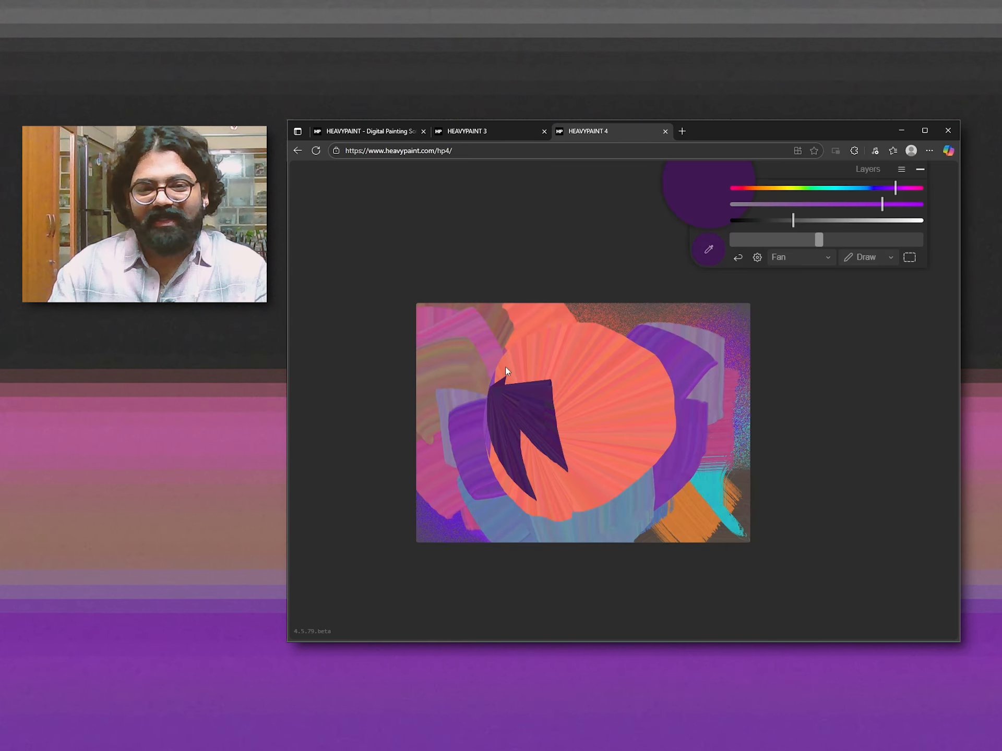
Switch to the Lasso brush and fill angular dark purple shapes over the centre and right edge of the coral circle.
left_click(800, 257)
left_click(851, 279)
mouse_move(553, 399)
left_mouse_down()
mouse_move(603, 437)
mouse_move(635, 379)
left_mouse_up()
left_click_drag(662, 421, 681, 442)
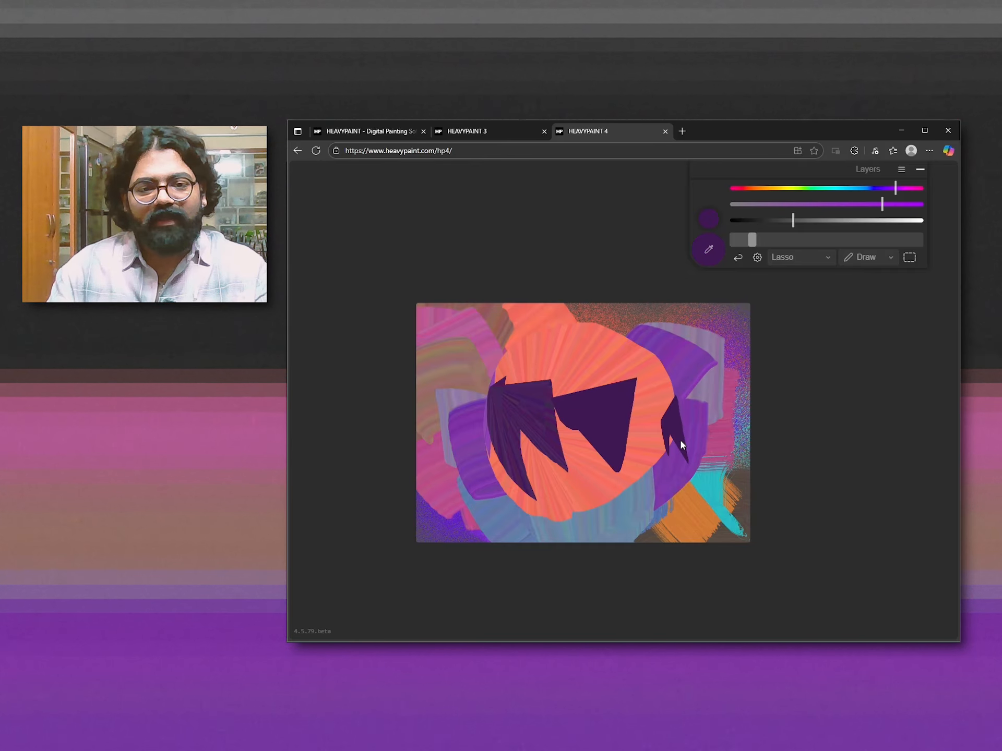
Cover parts of the dark purple shapes with sampled coral, using Lasso fills and Fan Grainy strokes.
left_click(522, 365, "alt")
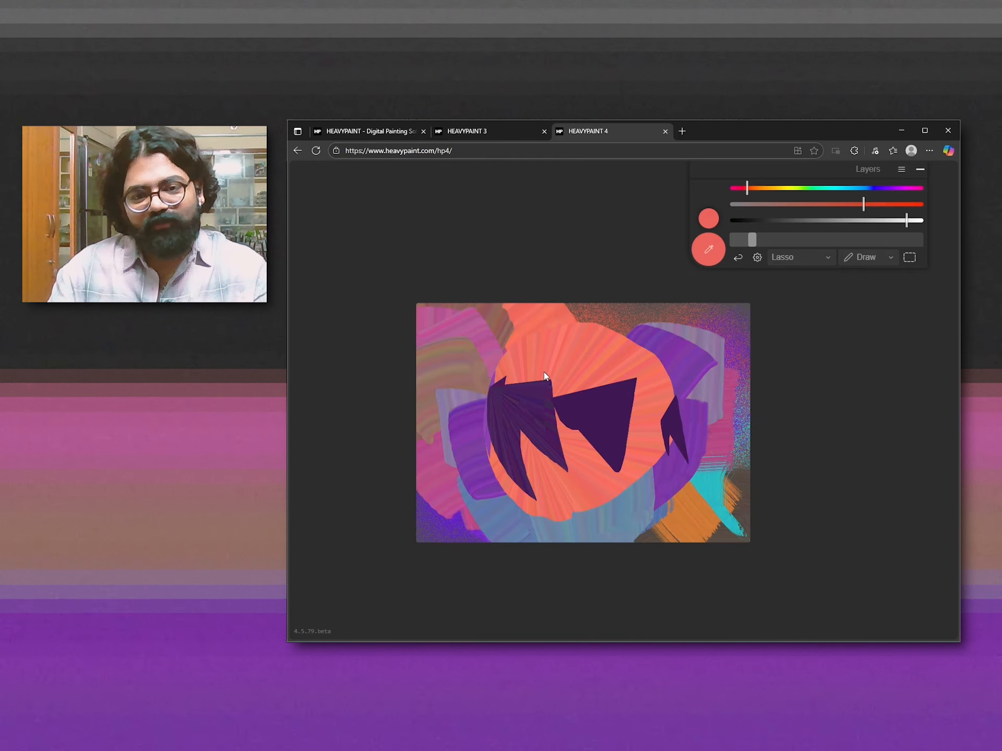
mouse_move(544, 408)
left_mouse_down()
mouse_move(551, 445)
mouse_move(524, 419)
left_mouse_up()
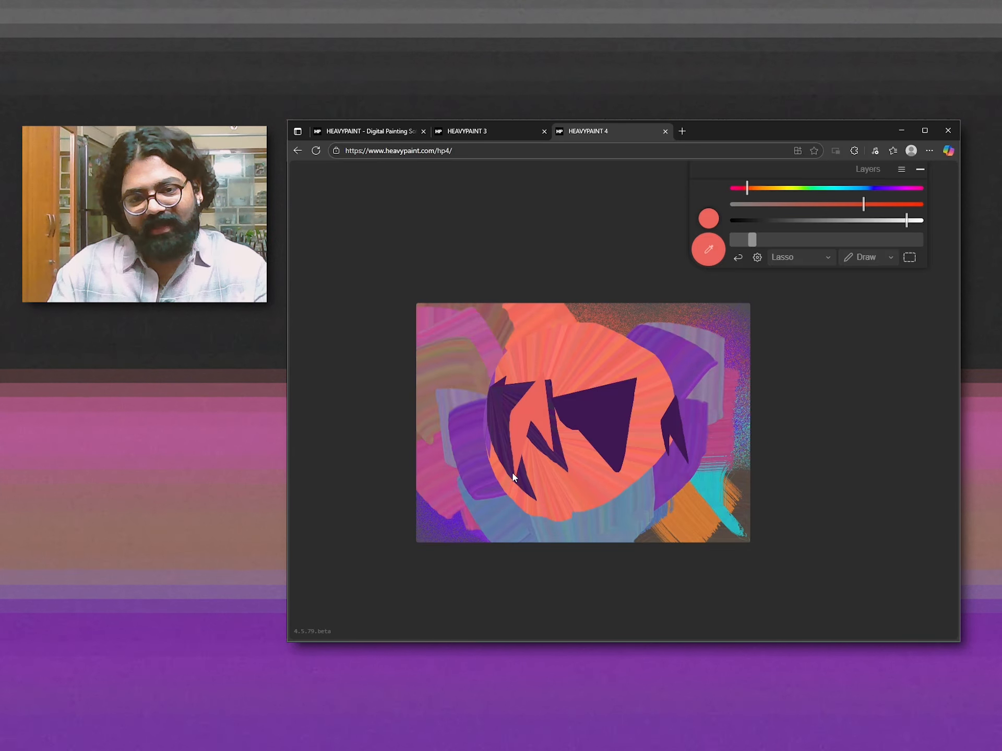
left_click_drag(513, 475, 532, 335)
left_click(540, 435, "alt")
left_click(542, 360, "alt")
left_click(550, 366, "alt")
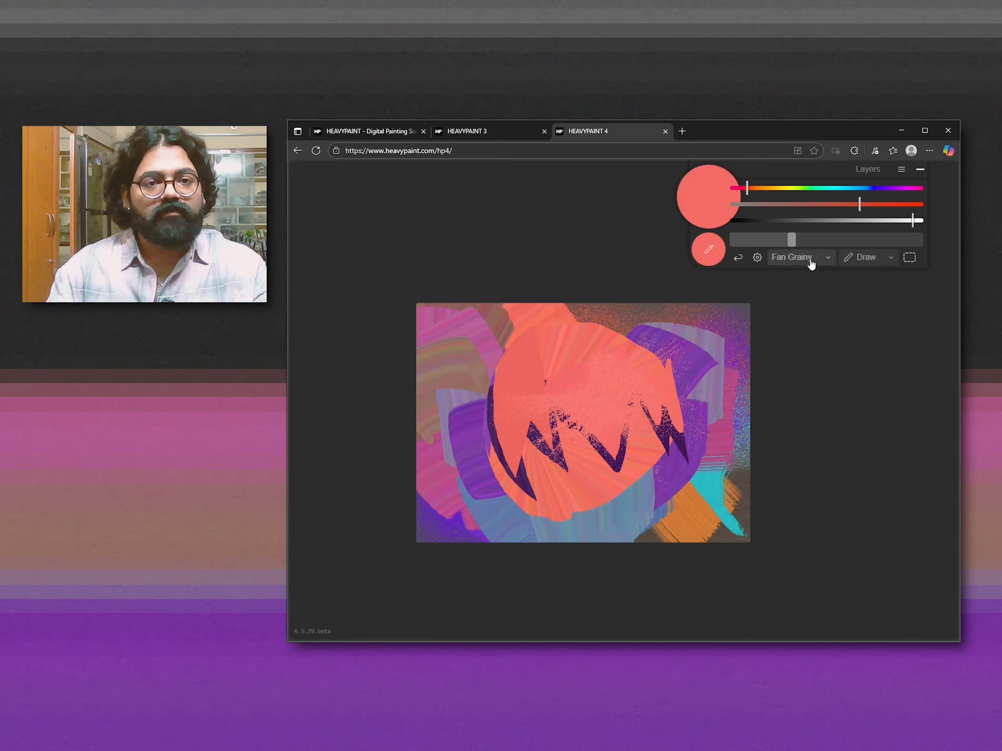
Switch to the Fibrous brush and paint soft coral and purple areas over the centre of the painting.
left_click(809, 259)
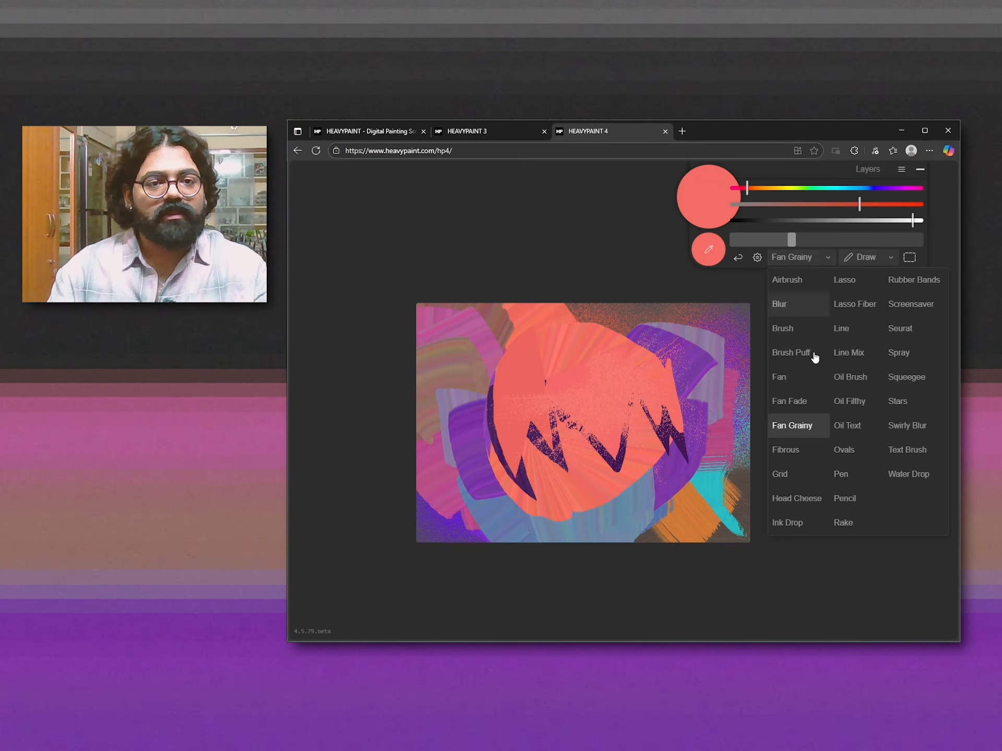
left_click(799, 450)
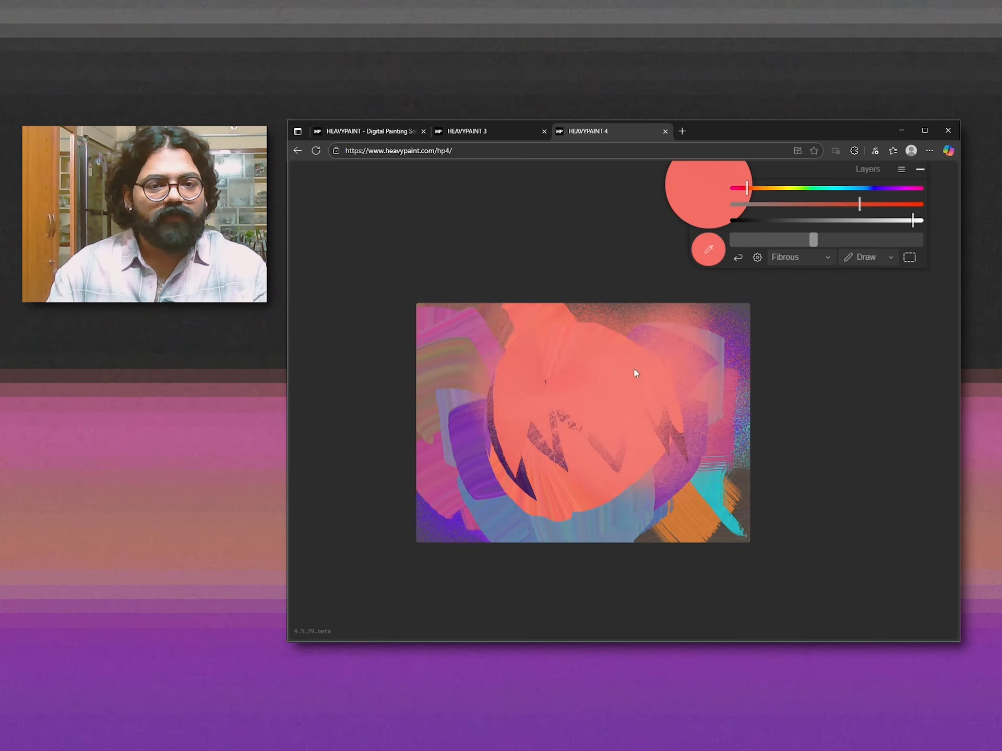
mouse_move(634, 369)
left_mouse_down()
mouse_move(487, 386)
mouse_move(543, 393)
mouse_move(494, 444)
mouse_move(470, 392)
mouse_move(533, 450)
left_mouse_up()
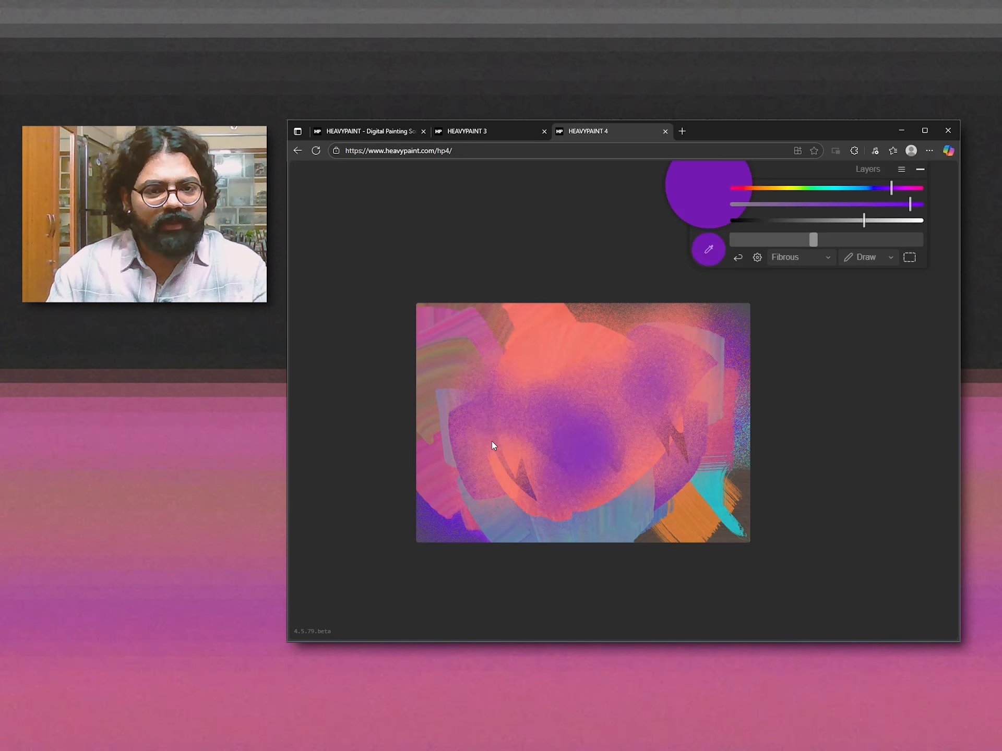
mouse_move(492, 440)
left_mouse_down()
mouse_move(489, 463)
mouse_move(511, 364)
mouse_move(503, 482)
mouse_move(517, 411)
mouse_move(532, 471)
left_mouse_up()
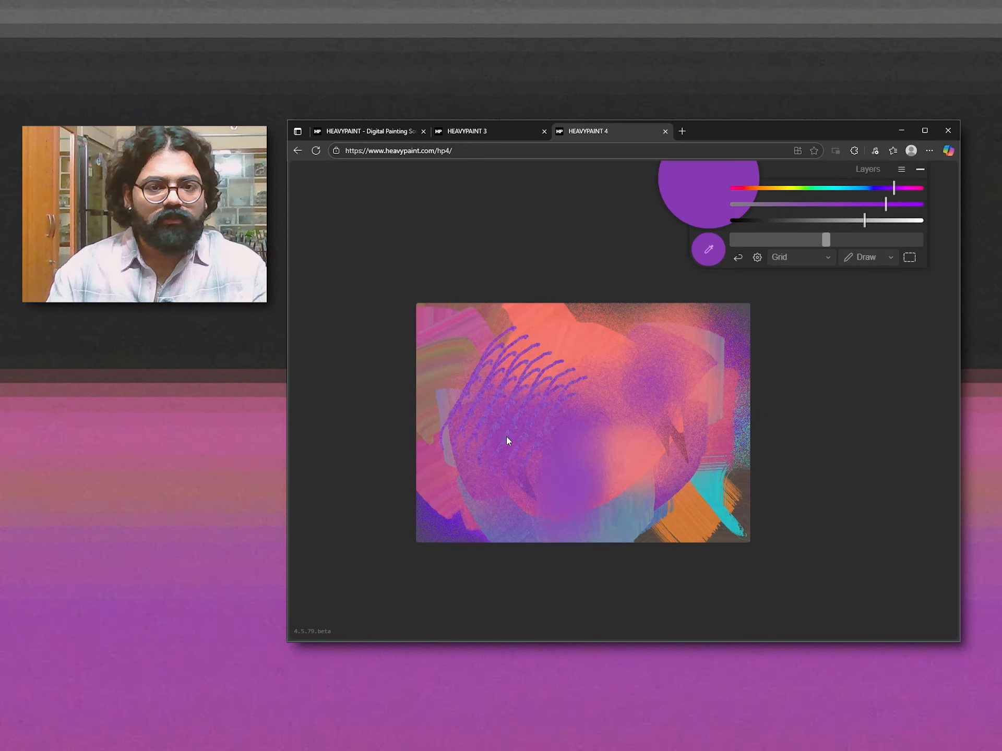
With the Grid brush, layer purple, yellow, orange and coral line patterns across the middle, lower left and top of the canvas.
mouse_move(507, 440)
left_mouse_down()
mouse_move(571, 404)
mouse_move(581, 425)
left_mouse_up()
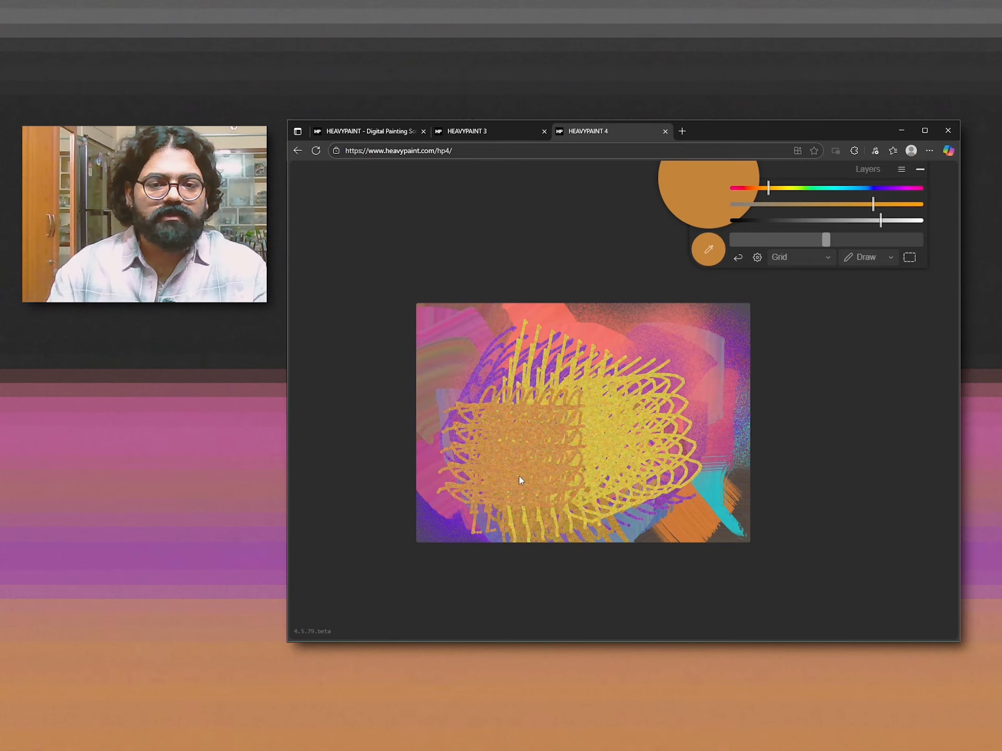
mouse_move(519, 476)
left_mouse_down()
mouse_move(518, 422)
mouse_move(587, 470)
mouse_move(602, 499)
left_mouse_up()
mouse_move(503, 454)
left_mouse_down()
mouse_move(610, 502)
mouse_move(647, 486)
mouse_move(487, 487)
mouse_move(456, 515)
left_mouse_up()
left_click(596, 318, "alt")
left_click_drag(602, 334, 569, 452)
Deepen the coral to a darker red and paint a Grid block in the centre, then add mint green Grid strokes around it.
left_click(888, 204)
left_click(871, 221)
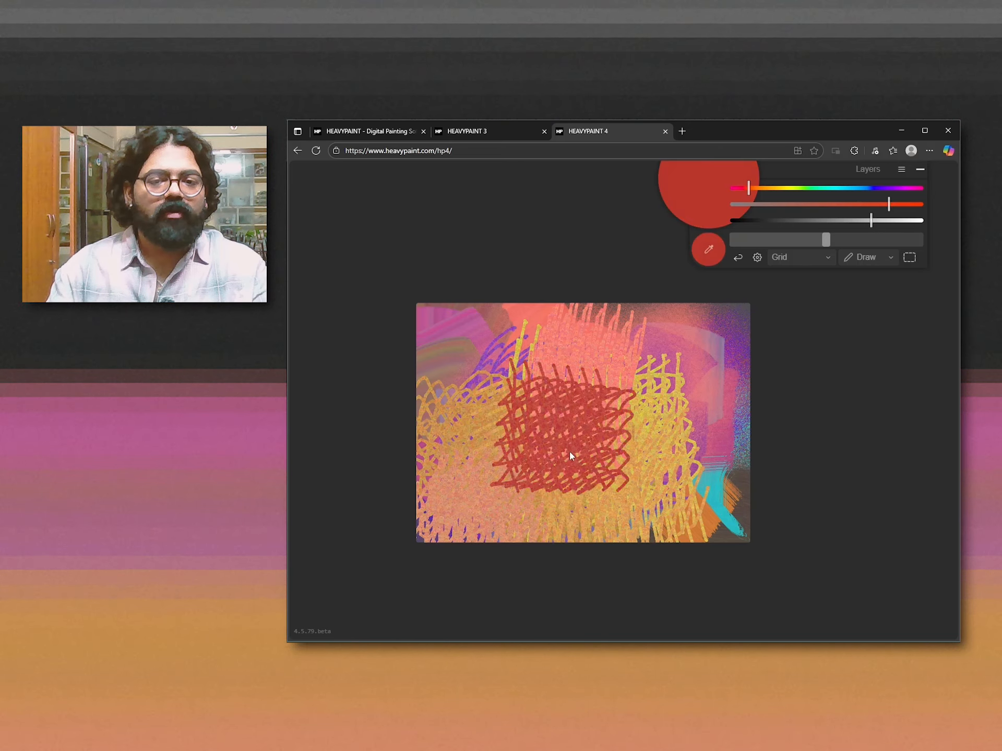
left_click(559, 503, "alt")
mouse_move(559, 503)
left_mouse_down()
mouse_move(569, 433)
mouse_move(564, 483)
left_mouse_up()
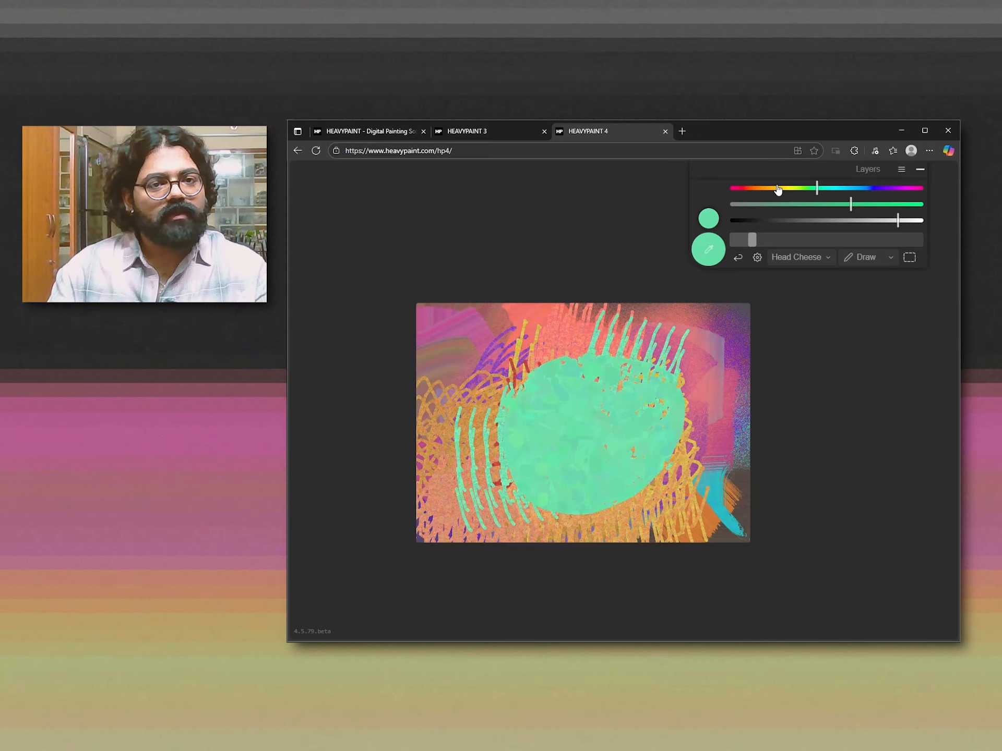
With Head Cheese, paint a yellow-orange oval over the mint area and a coral shape to its right, changing the hue and brightness.
left_click(775, 189)
mouse_move(577, 419)
left_mouse_down()
mouse_move(597, 475)
mouse_move(477, 454)
mouse_move(579, 348)
mouse_move(568, 533)
mouse_move(641, 425)
left_mouse_up()
left_click(746, 188)
left_click(911, 220)
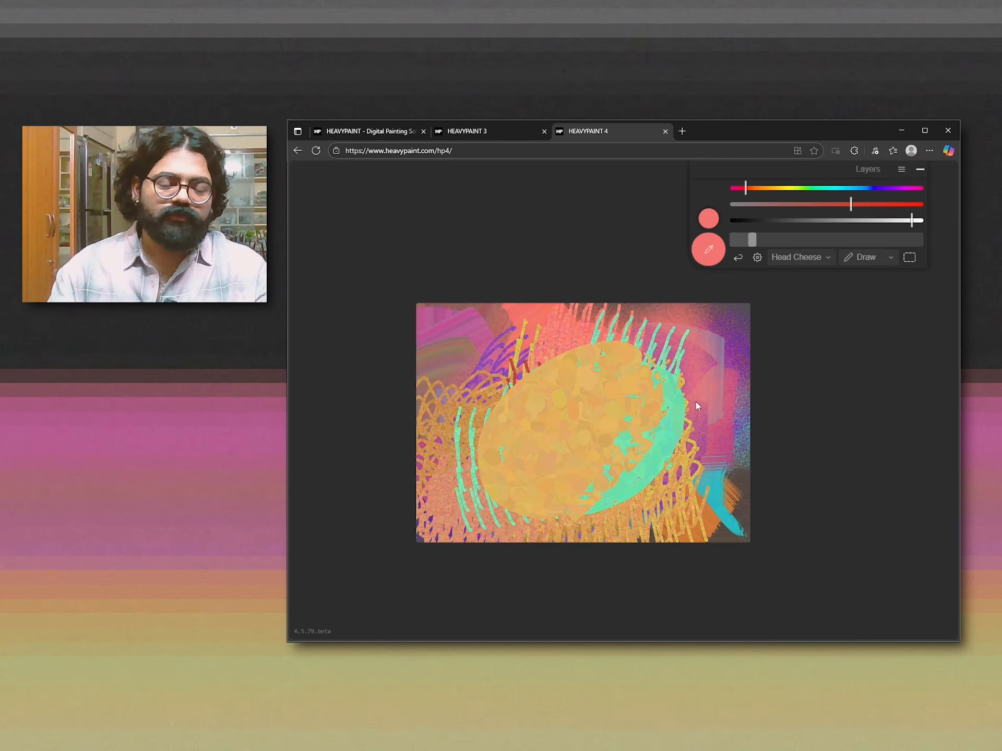
mouse_move(696, 401)
left_mouse_down()
mouse_move(629, 474)
mouse_move(616, 389)
left_mouse_up()
Sample colours from the canvas and paint overlapping dark red, lavender and yellow Head Cheese shapes over the centre and left.
left_click(539, 357, "alt")
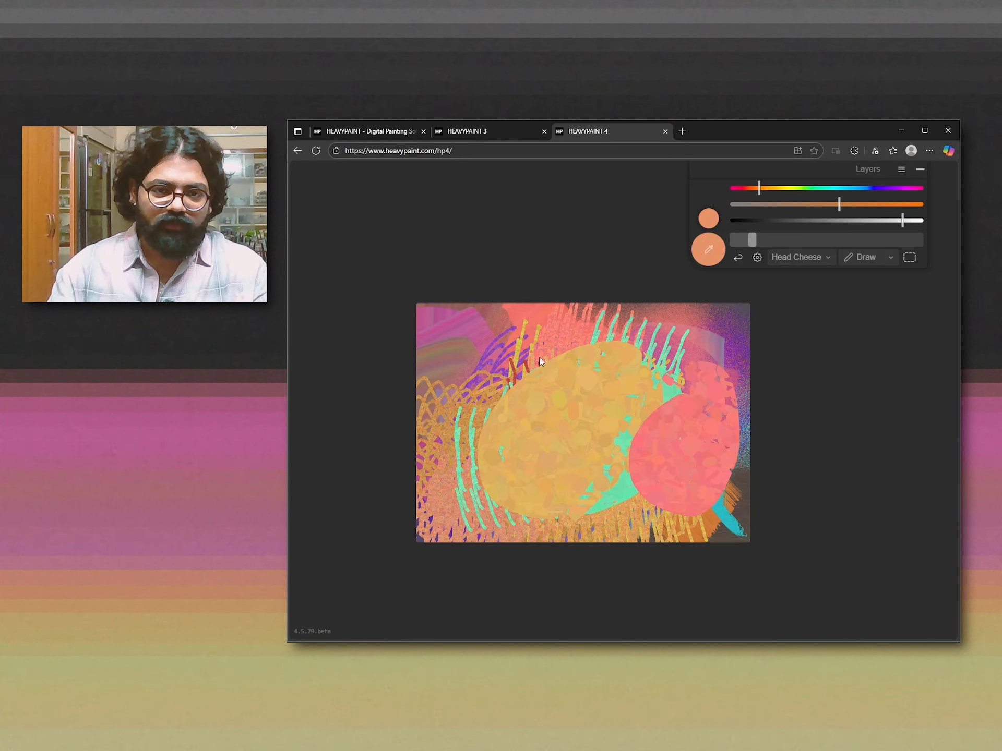
left_click(526, 368, "alt")
mouse_move(540, 363)
left_mouse_down()
mouse_move(577, 403)
mouse_move(450, 418)
mouse_move(499, 511)
left_mouse_up()
left_click(493, 443, "alt")
left_click(442, 406, "alt")
mouse_move(465, 434)
left_mouse_down()
mouse_move(491, 447)
mouse_move(450, 519)
left_mouse_up()
mouse_move(592, 389)
left_mouse_down()
mouse_move(609, 426)
mouse_move(549, 403)
left_mouse_up()
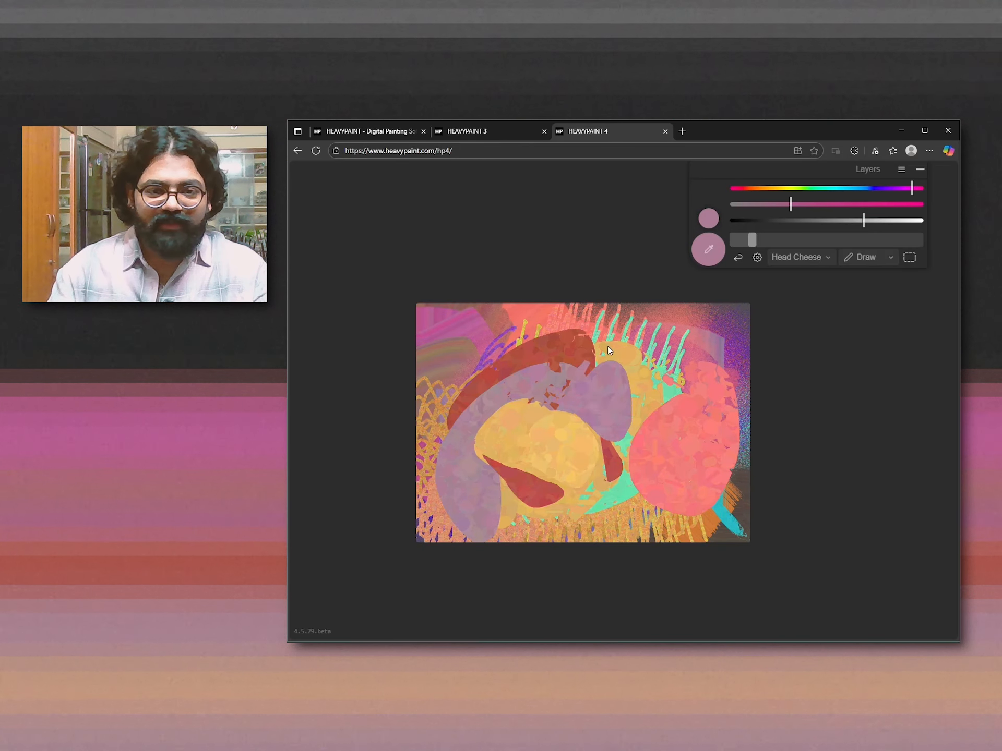
Add a rust-red Head Cheese shape at the upper right of centre and sampled red and coral shapes near the top.
mouse_move(607, 346)
left_mouse_down()
mouse_move(613, 397)
mouse_move(597, 415)
mouse_move(606, 354)
mouse_move(621, 424)
left_mouse_up()
left_click(585, 349, "alt")
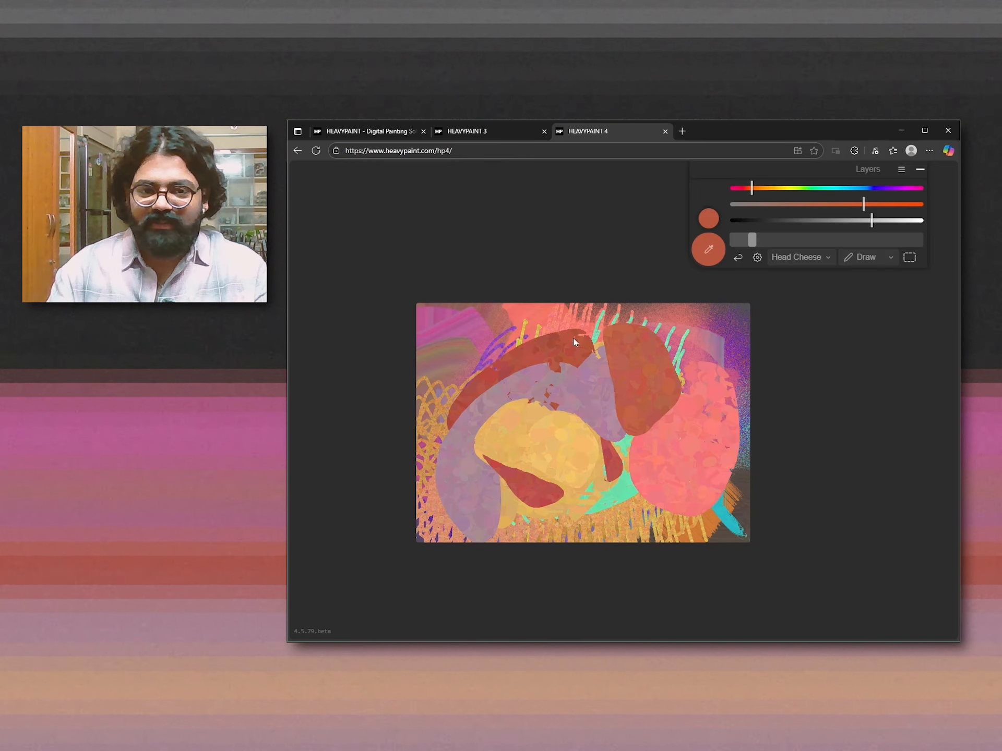
left_click(590, 367, "alt")
mouse_move(605, 345)
left_mouse_down()
mouse_move(557, 366)
mouse_move(585, 412)
left_mouse_up()
left_click(495, 374, "alt")
left_click_drag(499, 383, 502, 364)
left_click(539, 316, "alt")
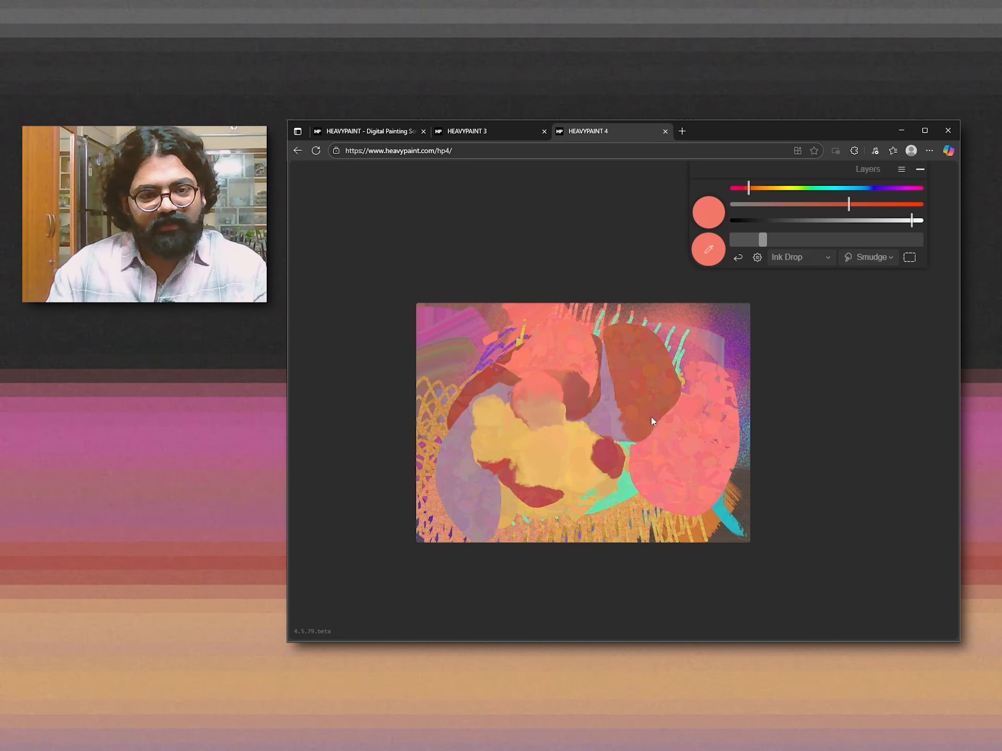
Smudge the edges of the rust, coral, yellow and mint shapes across the painting with the Ink Drop brush.
mouse_move(653, 418)
left_mouse_down()
mouse_move(621, 421)
mouse_move(612, 383)
left_mouse_up()
mouse_move(678, 379)
left_mouse_down()
mouse_move(690, 342)
mouse_move(693, 387)
left_mouse_up()
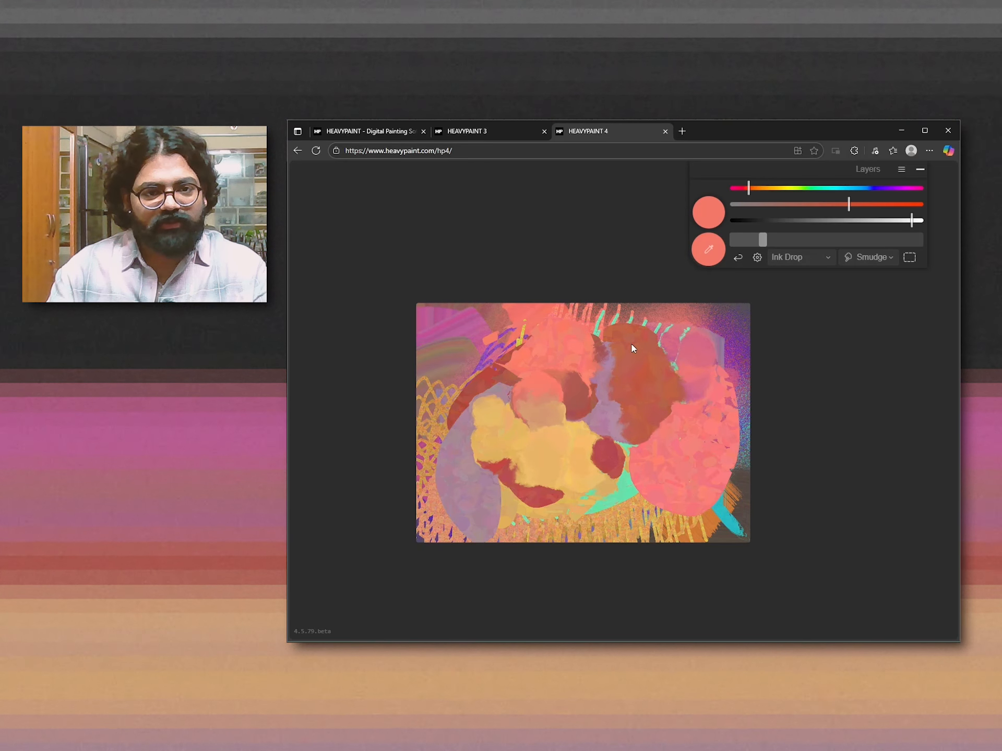
left_click_drag(434, 389, 446, 429)
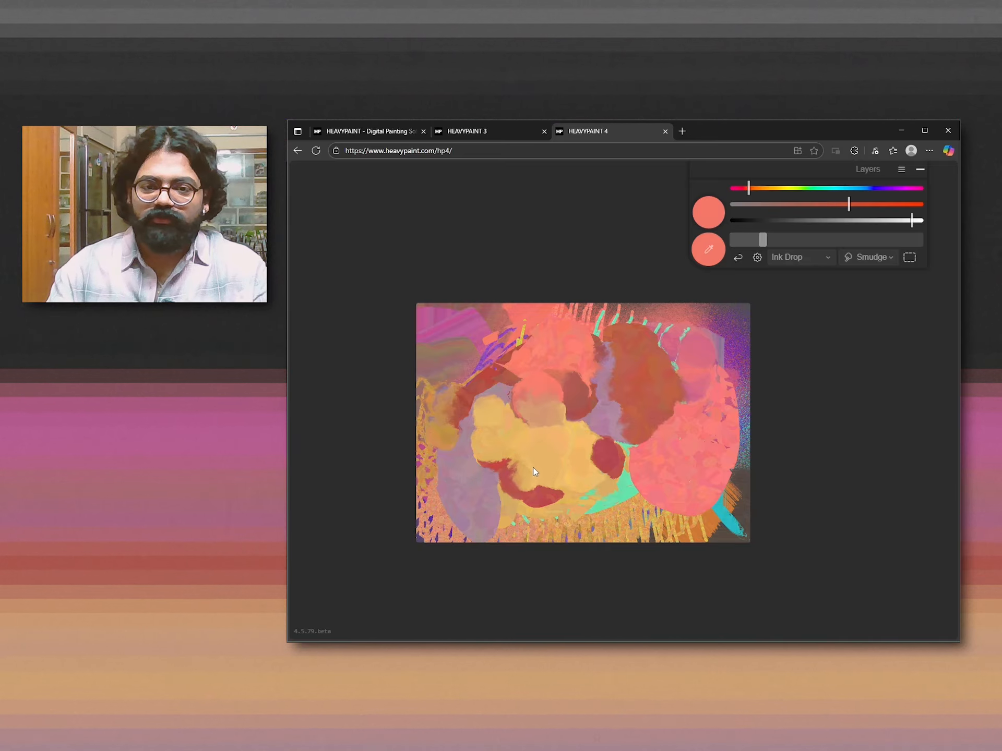
mouse_move(533, 468)
left_mouse_down()
mouse_move(562, 502)
mouse_move(613, 490)
mouse_move(678, 516)
left_mouse_up()
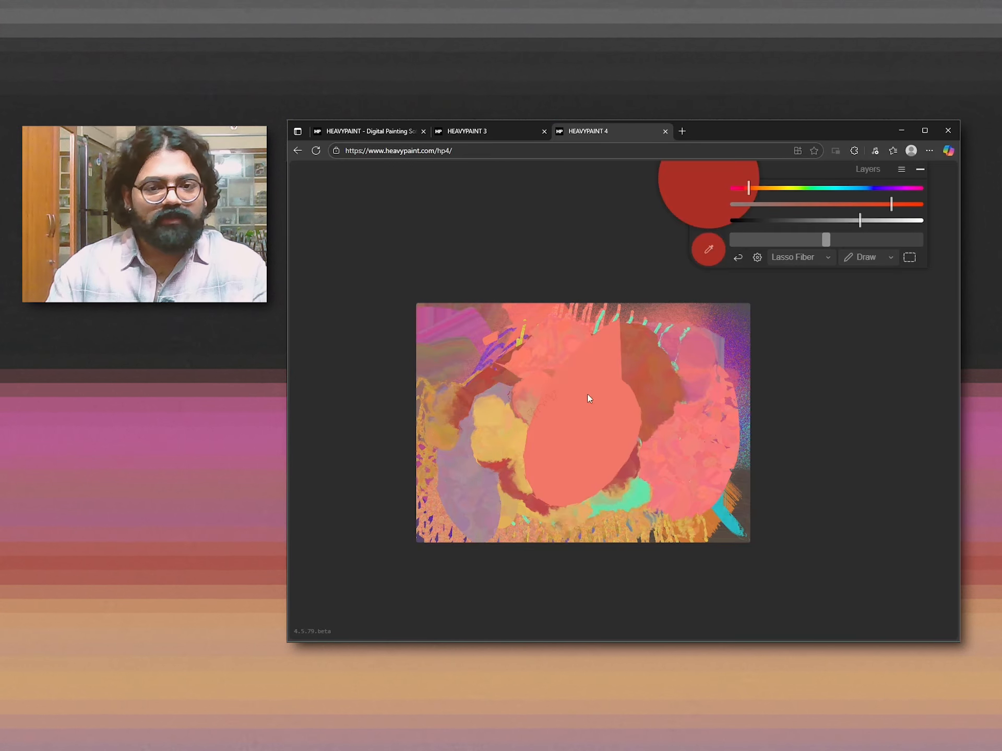
With the Lasso Fiber brush, draw overlapping red, violet and magenta fibre webs across the middle of the painting.
mouse_move(587, 393)
left_mouse_down()
mouse_move(502, 505)
mouse_move(565, 363)
mouse_move(592, 458)
mouse_move(446, 411)
left_mouse_up()
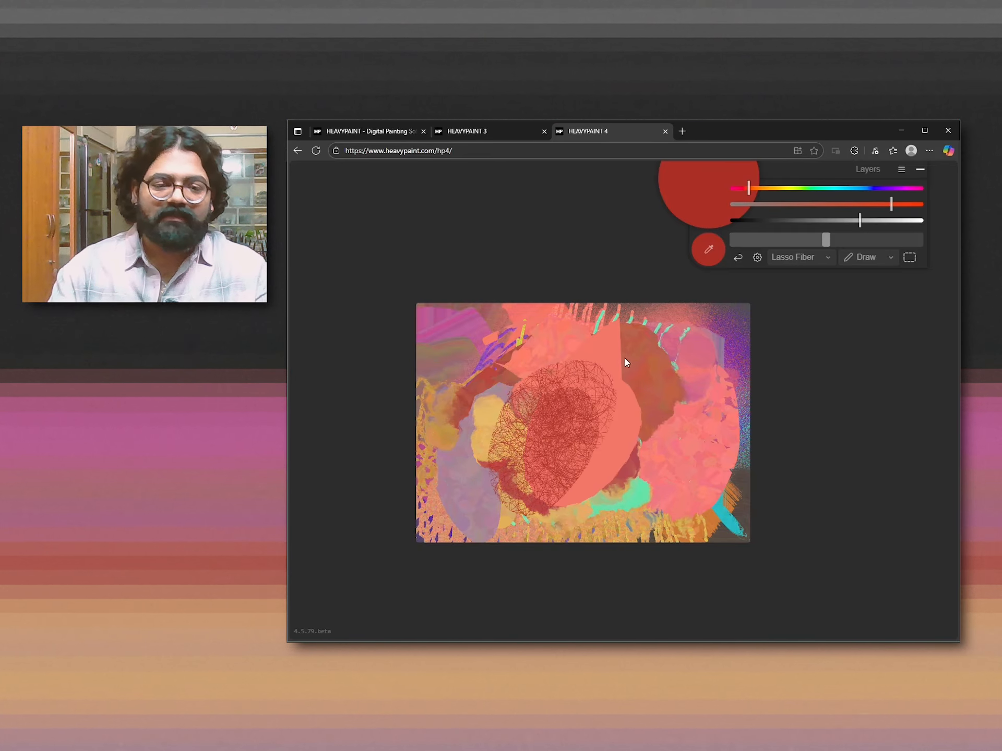
mouse_move(626, 362)
left_mouse_down()
mouse_move(571, 376)
mouse_move(709, 403)
mouse_move(548, 388)
left_mouse_up()
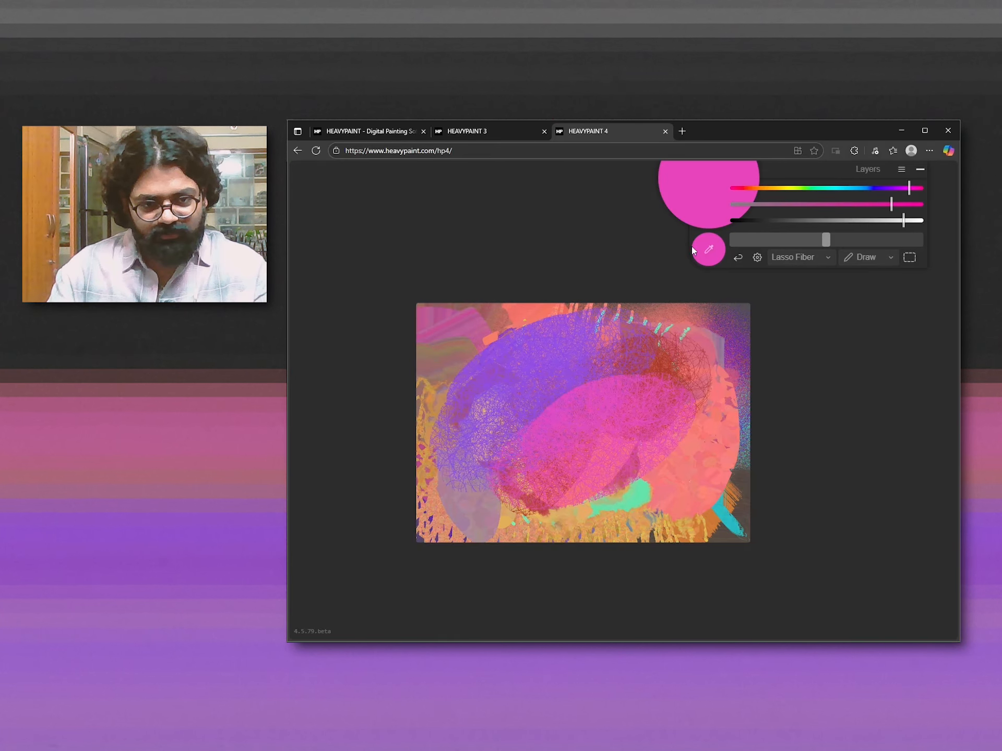
Darken the magenta colour and draw Lasso Fiber webs in dark purple over the left and right of the magenta shape.
left_click(823, 220)
left_click_drag(481, 450, 592, 390)
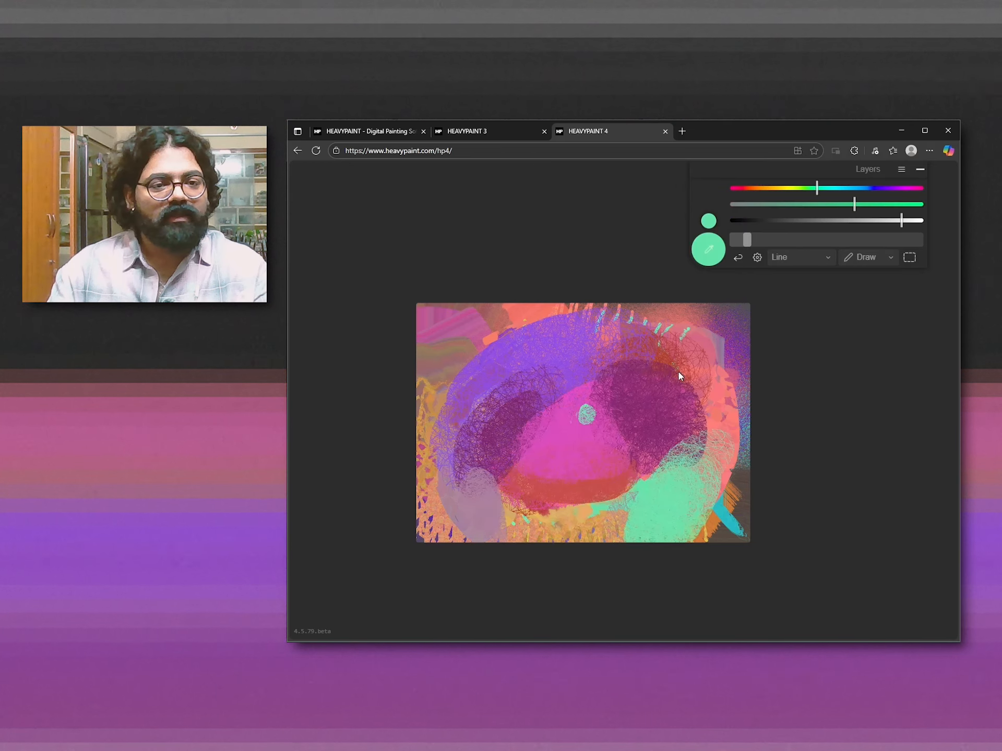
With the Line brush, draw parallel diagonal bars across the centre in colours sampled from the canvas, including plum, mauve and purple.
mouse_move(648, 376)
left_mouse_down()
mouse_move(469, 478)
mouse_move(658, 383)
mouse_move(466, 492)
left_mouse_up()
left_click(659, 391, "alt")
left_click(450, 458, "alt")
mouse_move(450, 462)
left_mouse_down()
mouse_move(471, 514)
mouse_move(537, 426)
mouse_move(651, 372)
left_mouse_up()
left_click(477, 503, "alt")
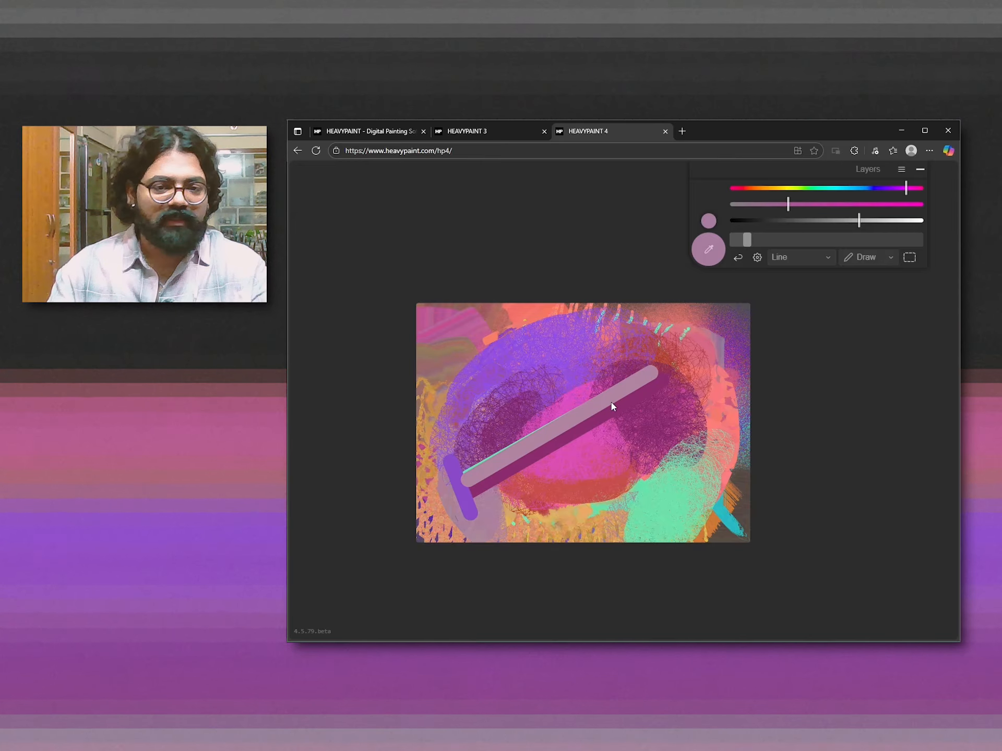
left_click(625, 372, "alt")
left_click_drag(461, 468, 643, 359)
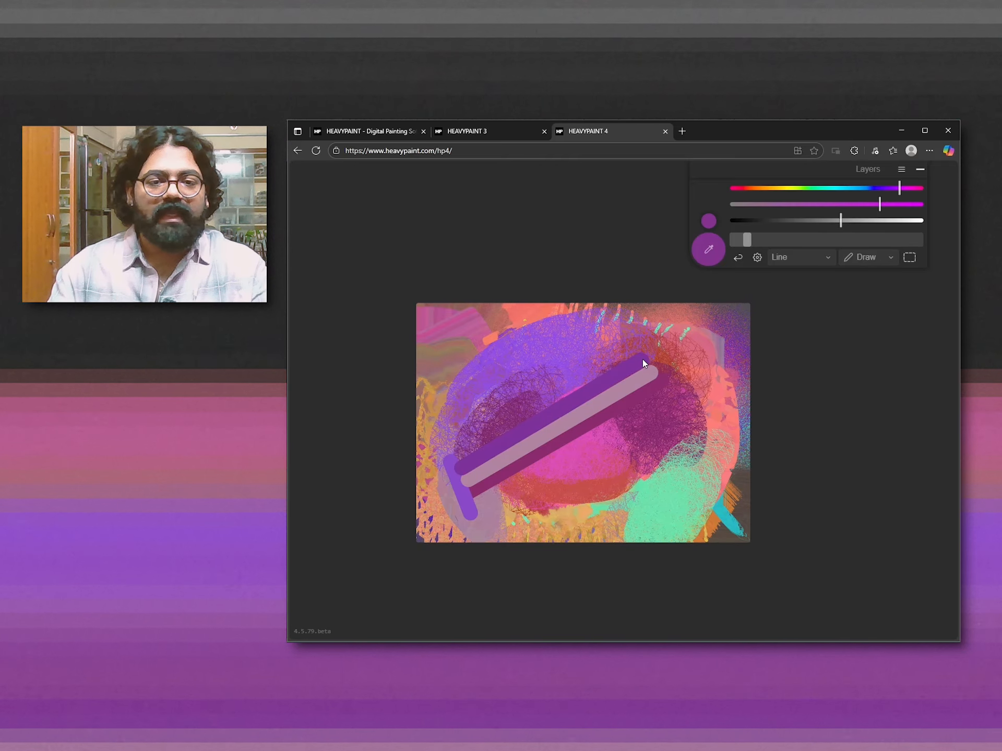
Blend short Line Mix strokes into the violet area above the diagonal bars and the lower centre of the painting.
mouse_move(577, 371)
left_mouse_down()
mouse_move(603, 391)
mouse_move(585, 401)
left_mouse_up()
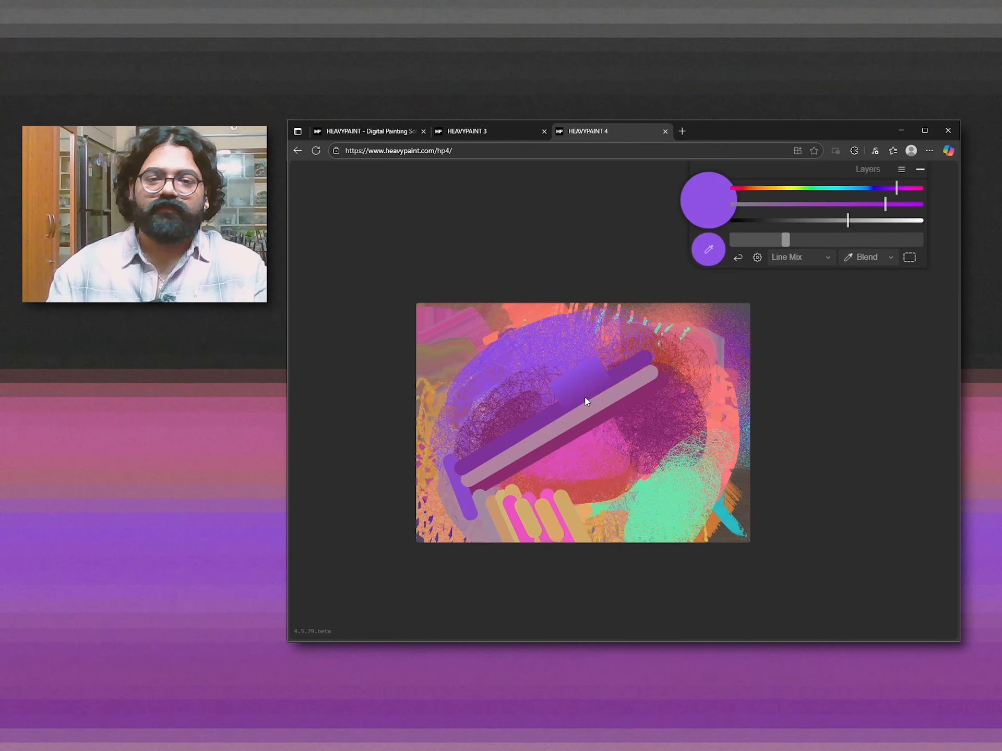
left_click_drag(579, 520, 596, 518)
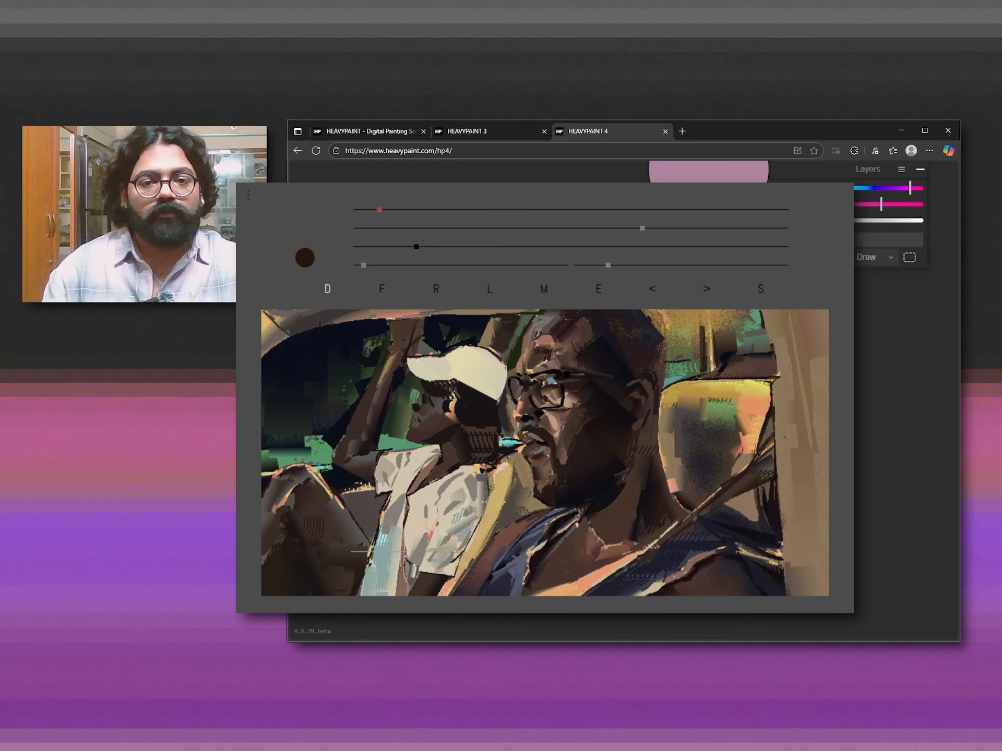
Paint textured Oil Brush strokes in sampled plum, coral, sage, mint, orange, sand and pink over the centre, right and lower areas.
mouse_move(579, 422)
left_mouse_down()
mouse_move(621, 368)
mouse_move(583, 427)
left_mouse_up()
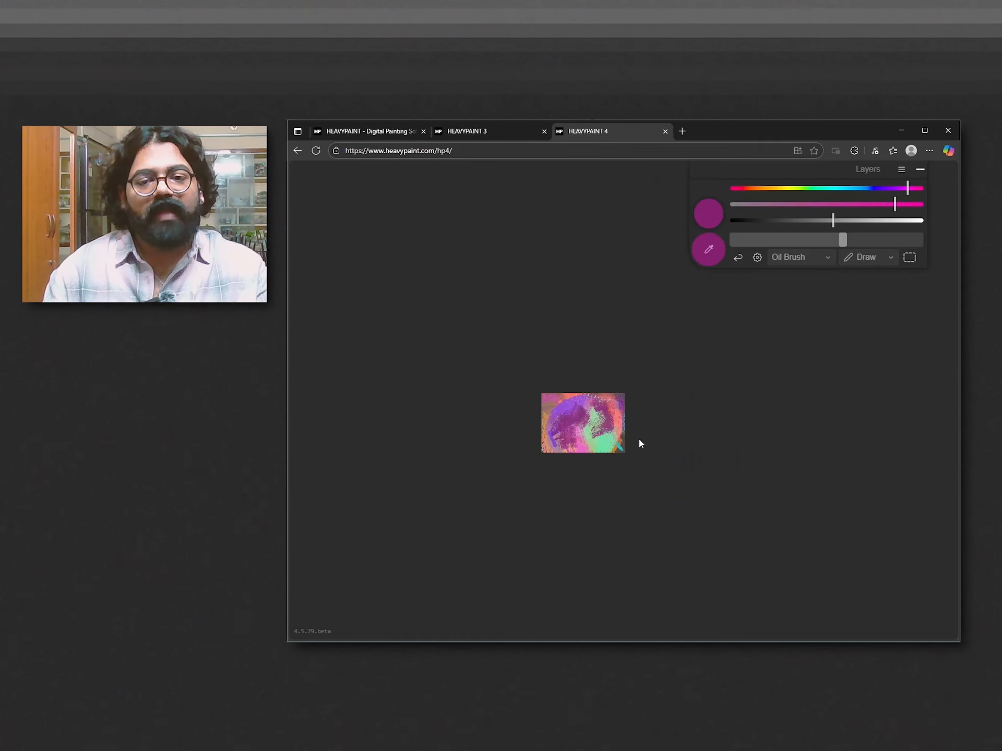
scroll(641, 441, "up", 10)
scroll(655, 427, "down", 4)
scroll(653, 428, "up", 1)
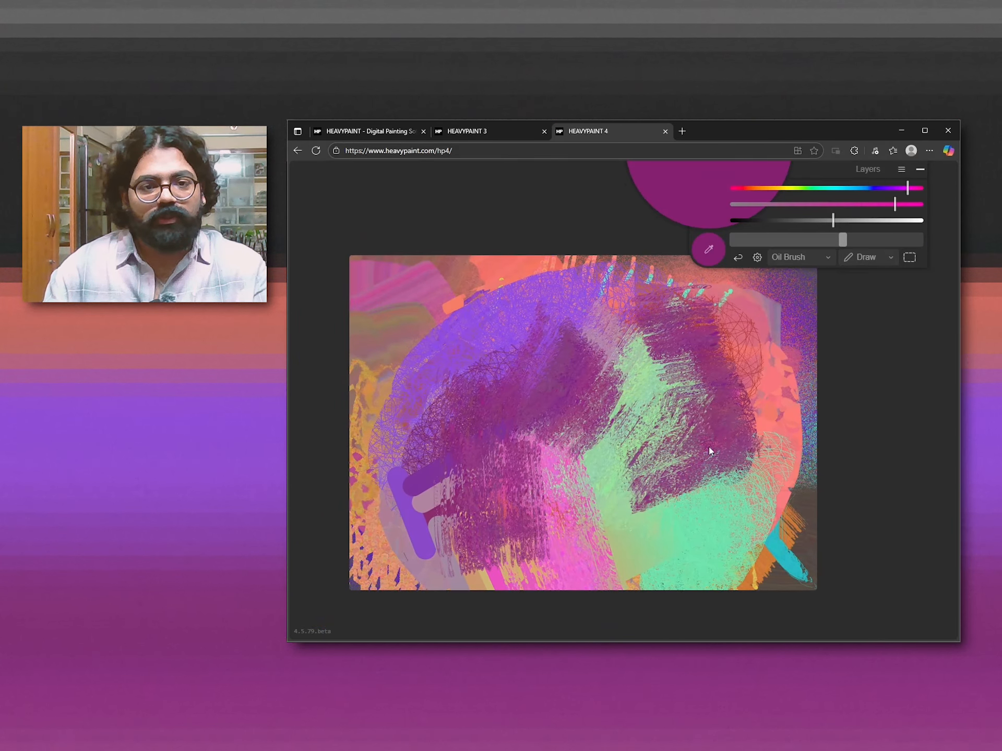
mouse_move(709, 447)
left_mouse_down()
mouse_move(715, 498)
mouse_move(694, 499)
left_mouse_up()
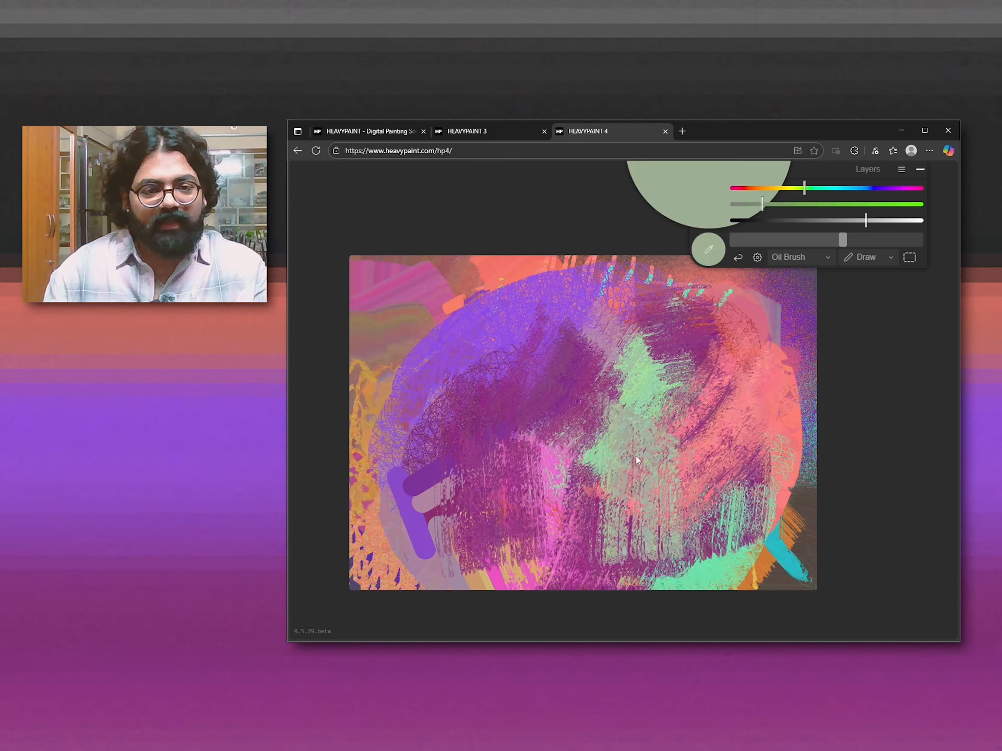
left_click_drag(635, 456, 629, 522)
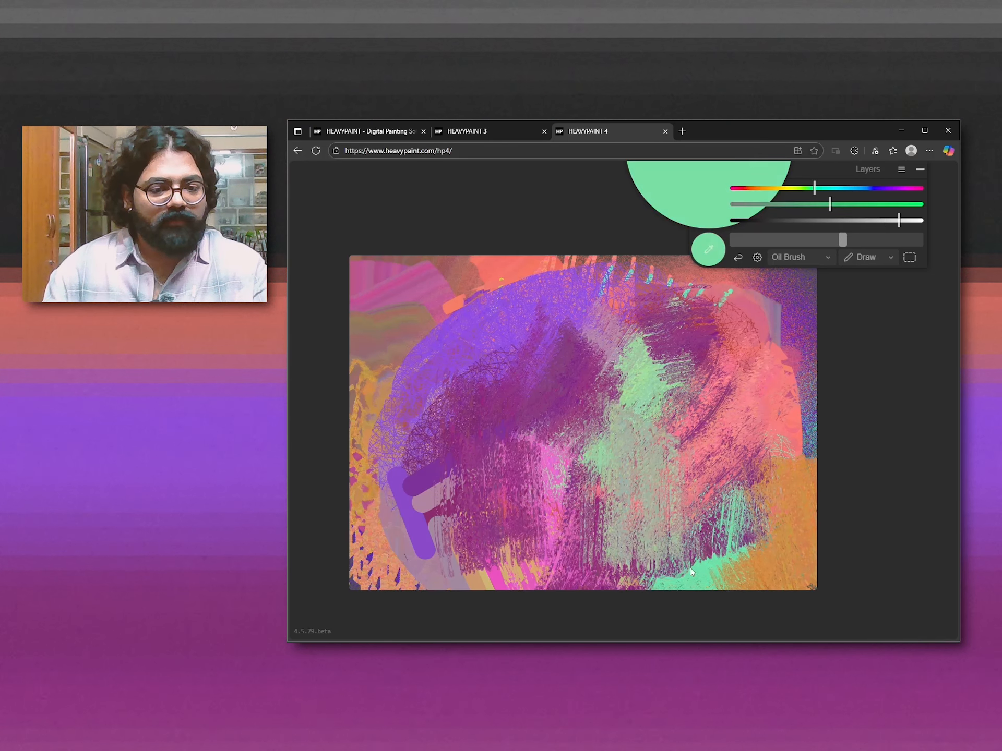
mouse_move(690, 568)
left_mouse_down()
mouse_move(693, 623)
mouse_move(643, 578)
left_mouse_up()
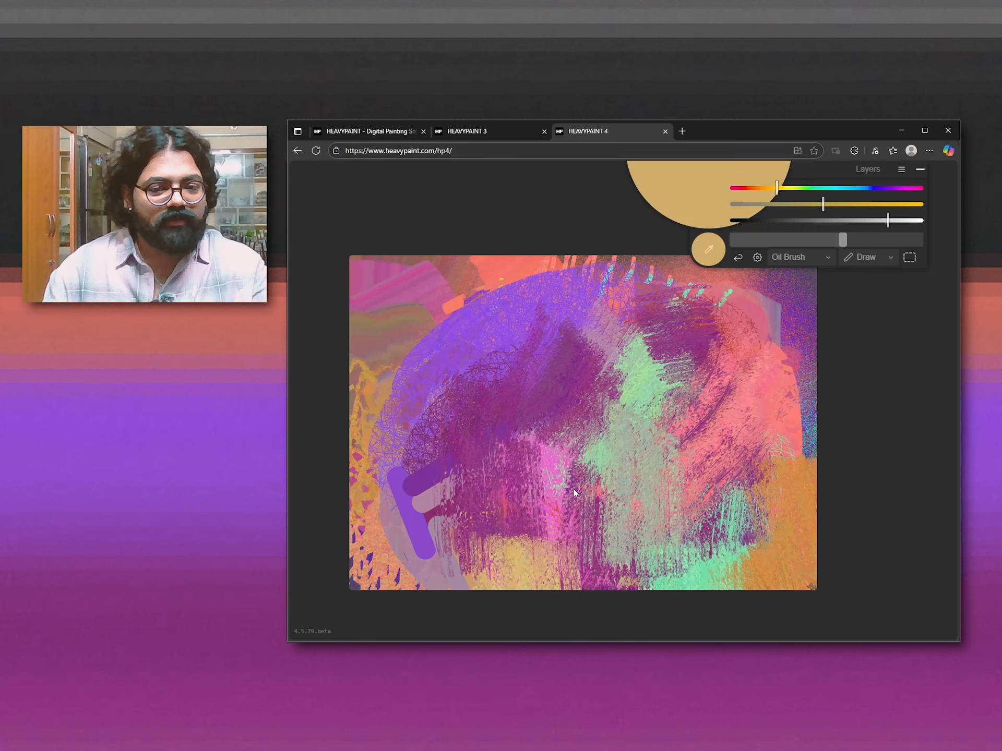
left_click(554, 505, "alt")
mouse_move(554, 506)
left_mouse_down()
mouse_move(552, 521)
mouse_move(544, 493)
left_mouse_up()
Sample violet, cover the middle of the painting with Oil Filthy strokes, and sample another colour at their lower-left edge.
left_click(502, 343, "alt")
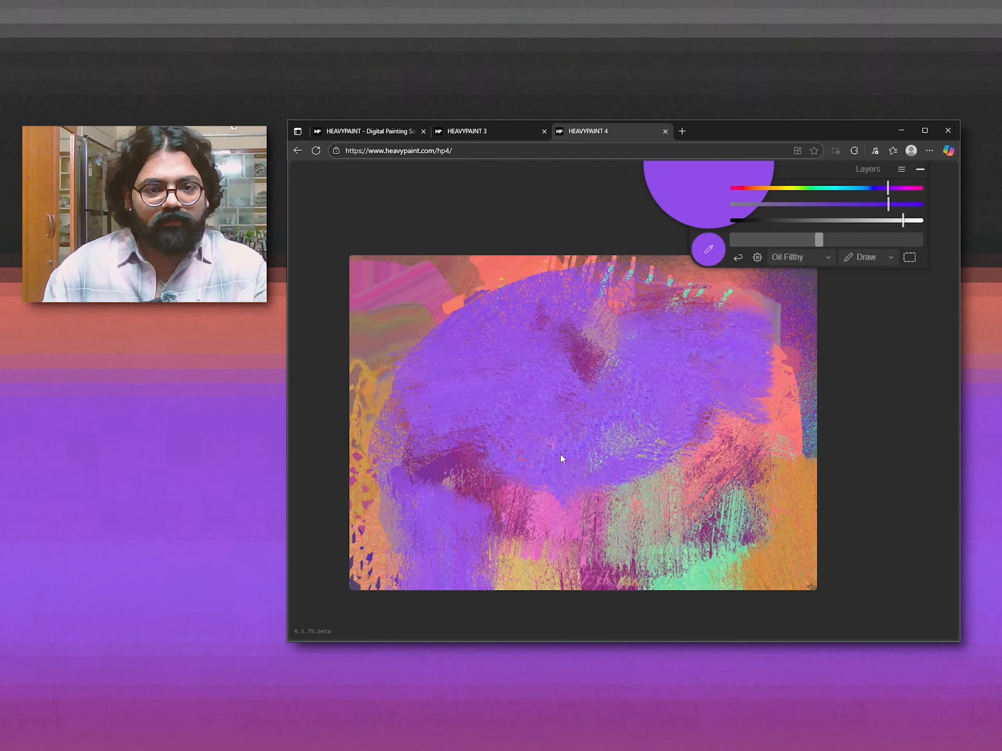
left_click_drag(617, 380, 490, 490)
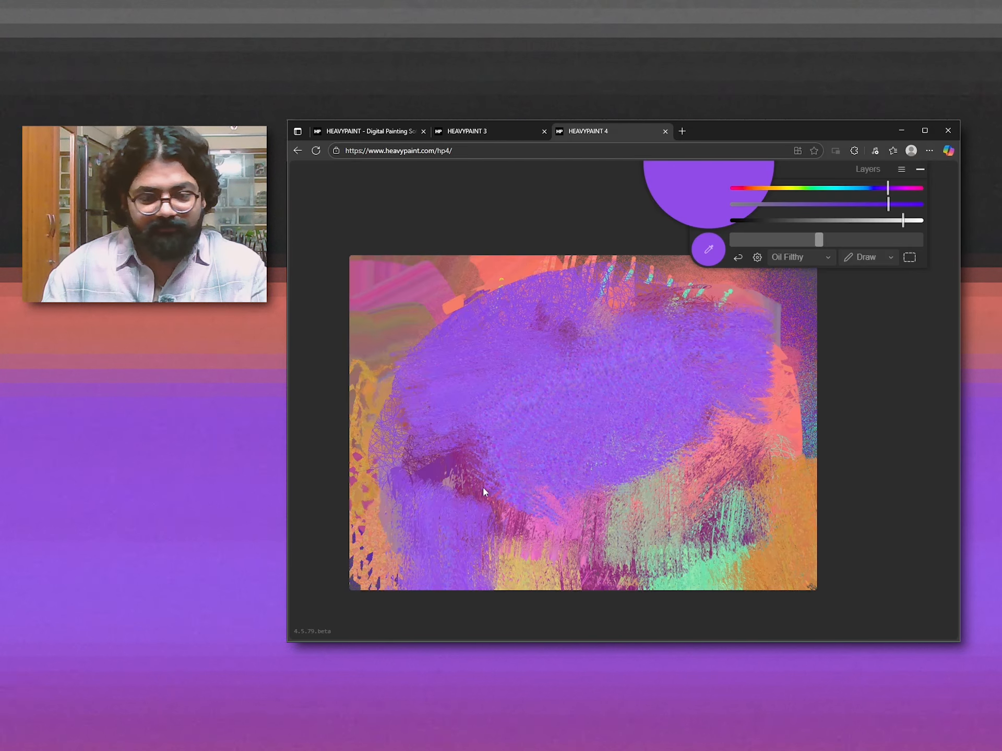
left_click(483, 490, "alt")
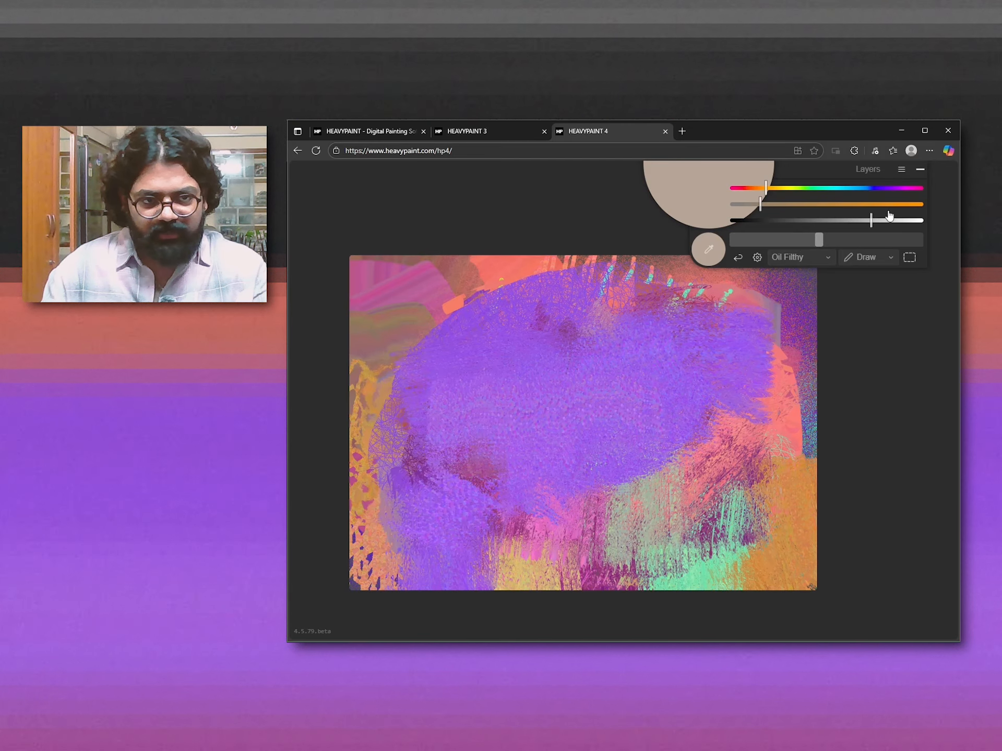
Raise the saturation and brightness of the sampled beige and paint an orange Oil Filthy patch in the centre.
left_click(898, 204)
left_click(898, 220)
mouse_move(548, 376)
left_mouse_down()
mouse_move(491, 465)
mouse_move(611, 373)
left_mouse_up()
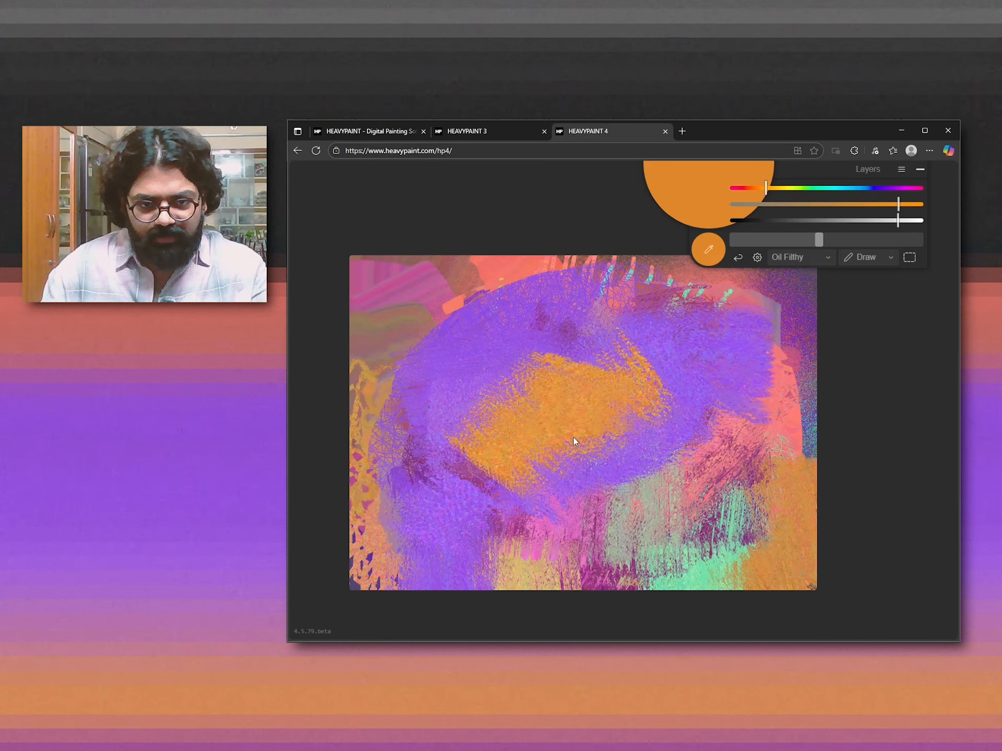
left_click_drag(574, 438, 572, 526)
Sample purples from the canvas and brush mauve Oil Filthy strokes over the right and left sides of the orange patch.
left_click(631, 439, "alt")
left_click_drag(630, 413, 629, 449)
left_click(496, 373, "alt")
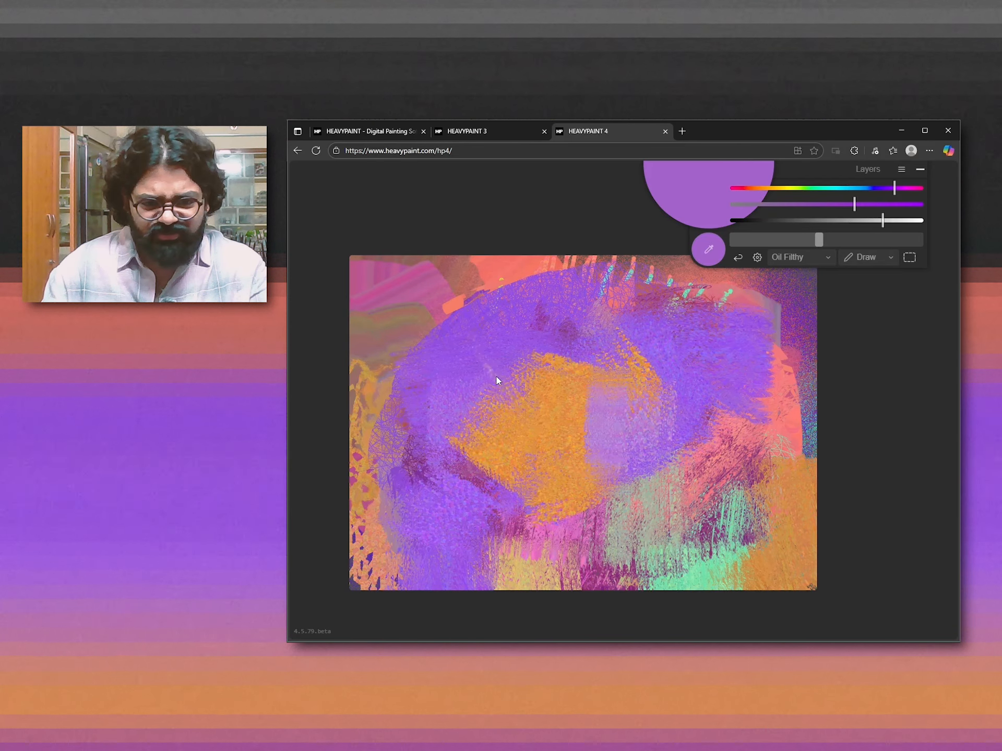
left_click_drag(496, 379, 488, 465)
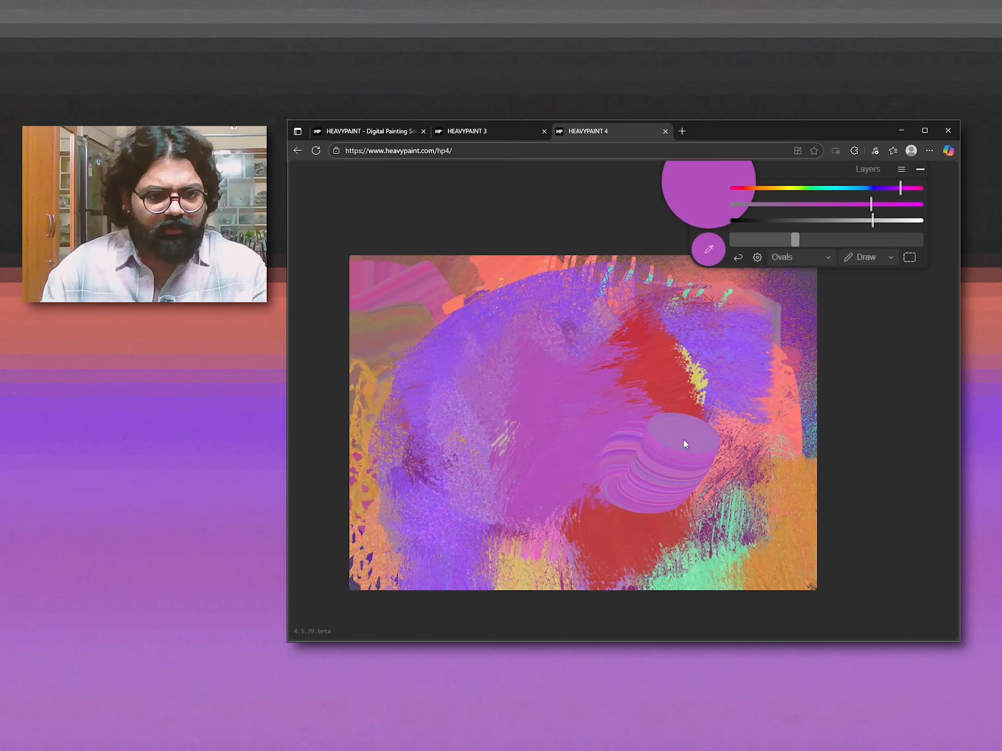
With the Ovals brush, paint striped magenta, lavender and coral tubes across the centre using colours sampled from the painting.
mouse_move(684, 440)
left_mouse_down()
mouse_move(612, 477)
mouse_move(545, 401)
mouse_move(585, 380)
mouse_move(490, 453)
mouse_move(452, 421)
mouse_move(546, 402)
left_mouse_up()
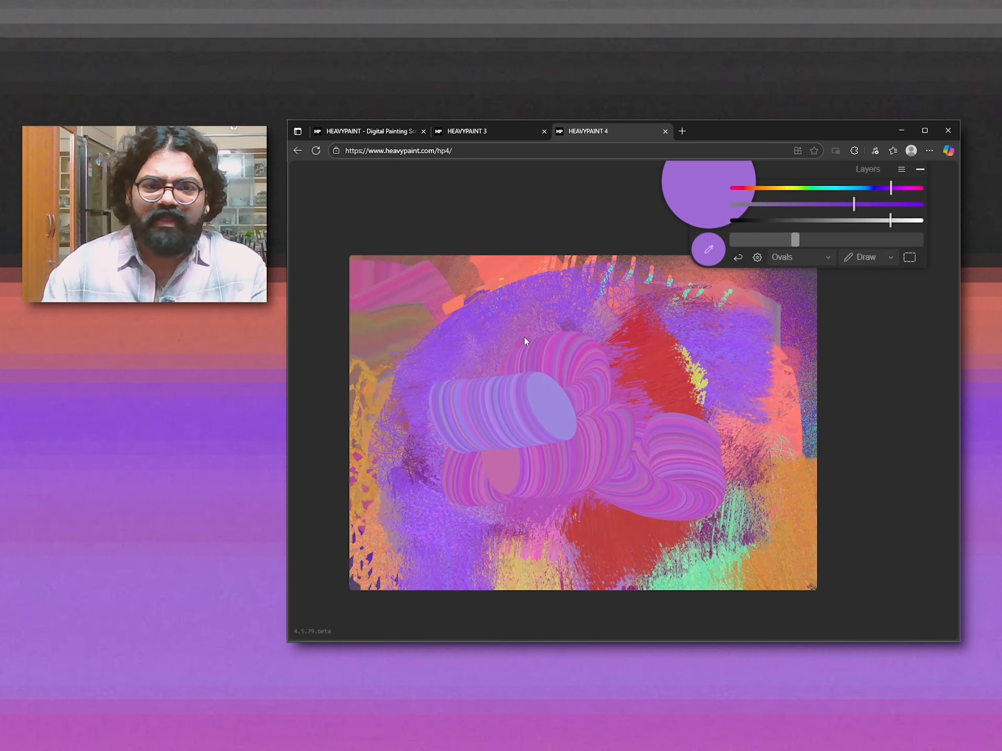
left_click(605, 292, "alt")
left_click(535, 396, "alt")
mouse_move(490, 375)
left_mouse_down()
mouse_move(536, 400)
mouse_move(530, 393)
mouse_move(517, 392)
mouse_move(543, 407)
left_mouse_up()
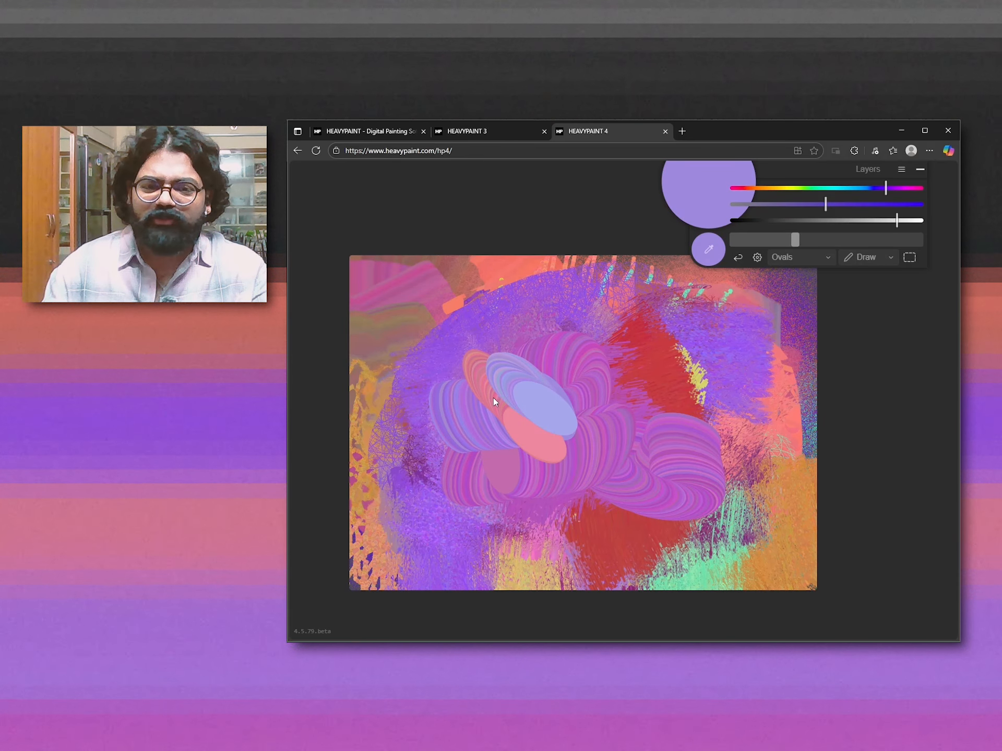
Sample nearby colours and lay diagonal blue, red-pink and pale pink oval tubes side by side above the centre.
left_click(497, 391, "alt")
left_click_drag(512, 353, 574, 436)
left_click(553, 402, "alt")
left_click_drag(536, 361, 565, 394)
left_click(543, 338, "alt")
left_click_drag(542, 339, 605, 425)
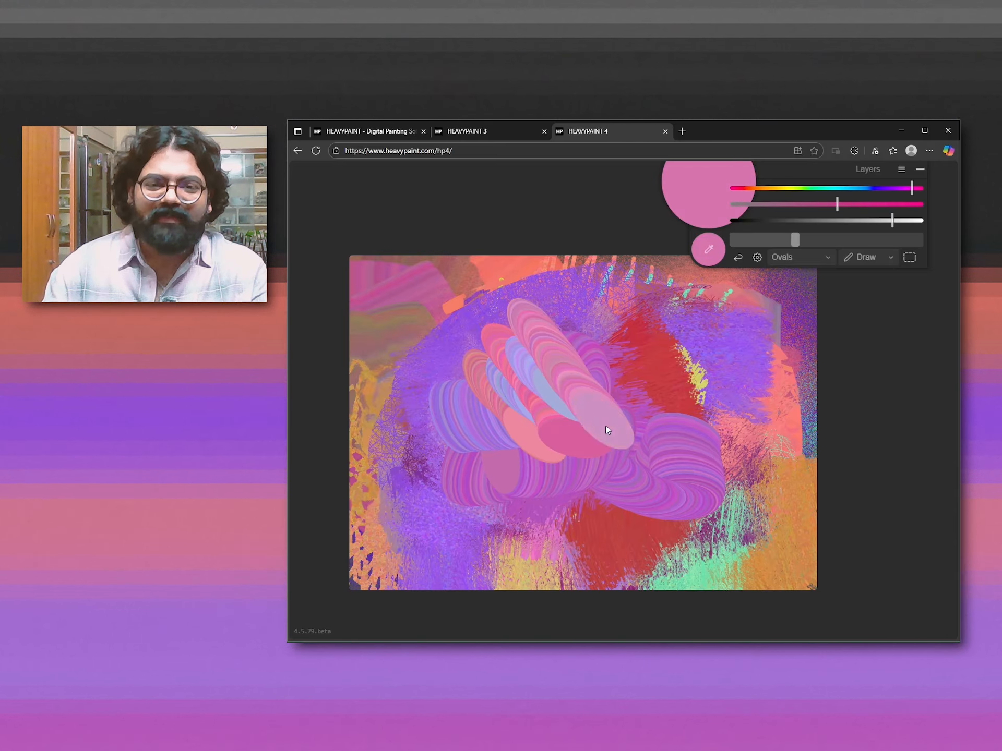
Sample magenta and violet tones for more oval tubes beside the pink ones, undoing the rejected strokes.
left_click(574, 344, "alt")
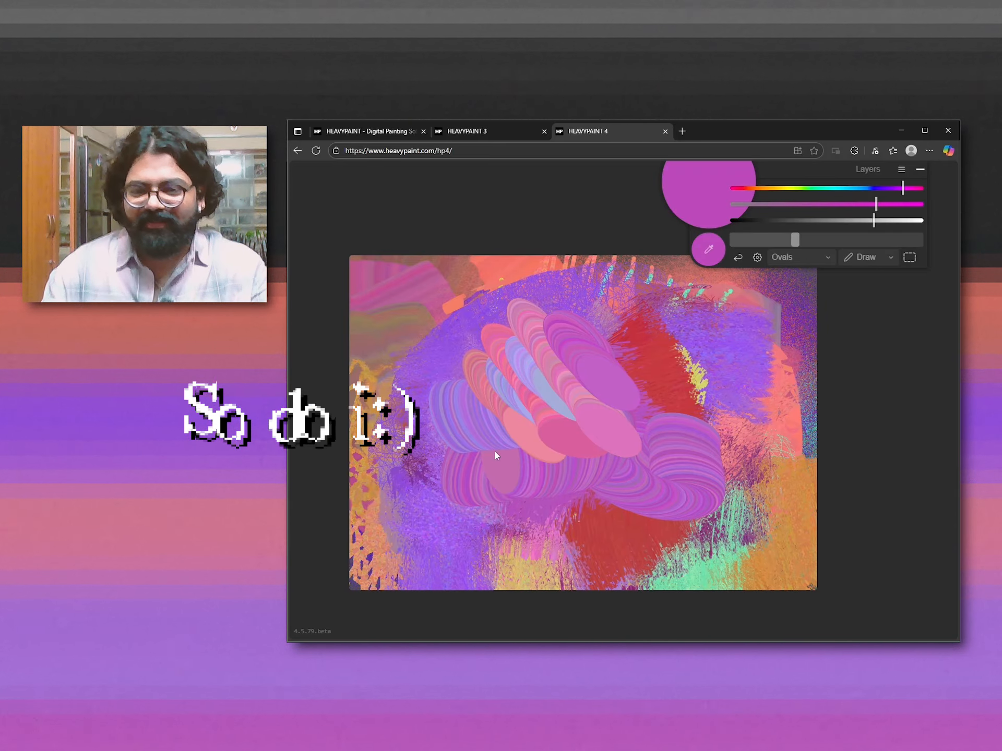
left_click(412, 481, "alt")
key("ctrl+z")
mouse_move(555, 335)
left_mouse_down()
mouse_move(590, 374)
mouse_move(608, 365)
left_mouse_up()
key("ctrl+z")
left_click(593, 340, "alt")
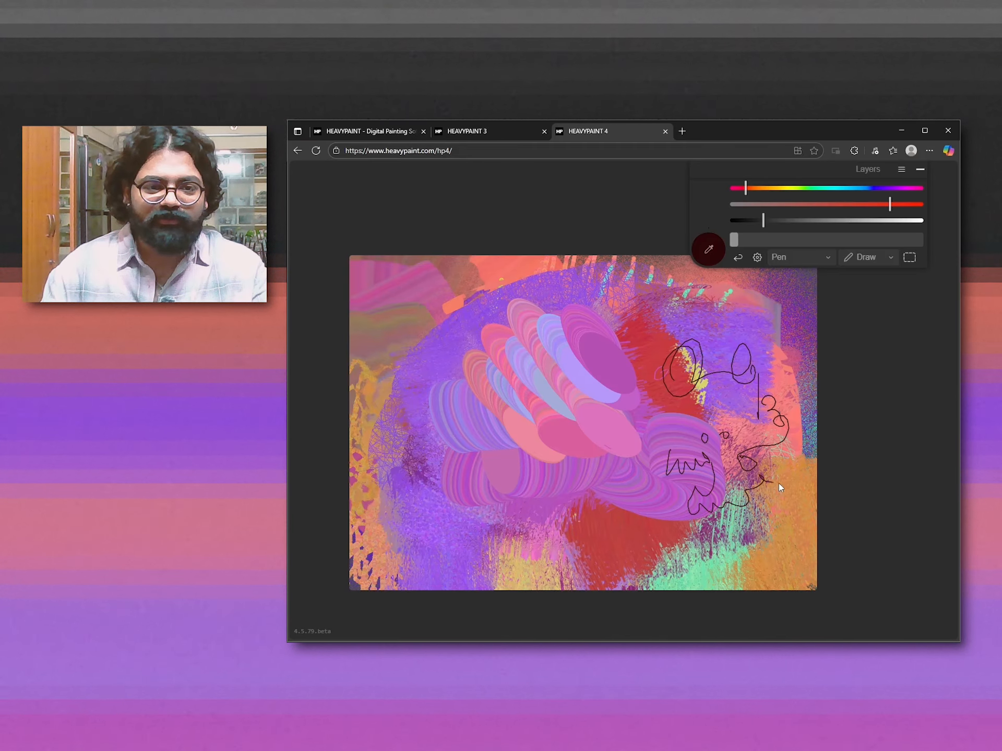
Switch to the Pencil brush, draw dark looping scribbles over the lower and middle area, and examine the line texture up close.
left_click(800, 258)
left_click_drag(553, 537, 619, 509)
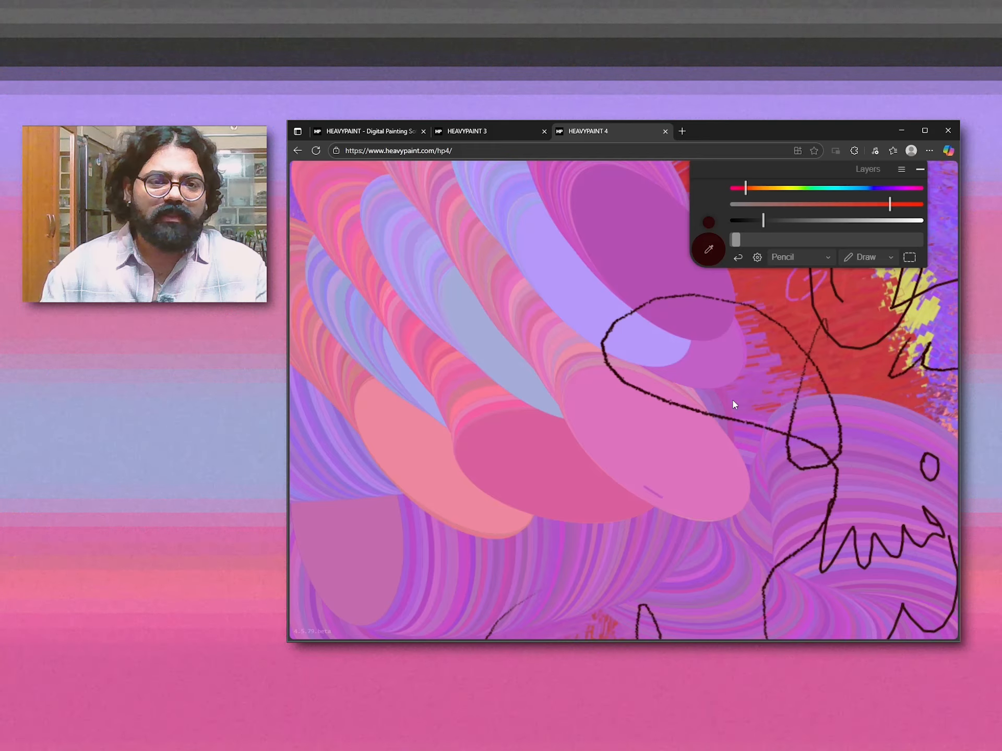
scroll(734, 405, "down", 10)
scroll(677, 432, "up", 12)
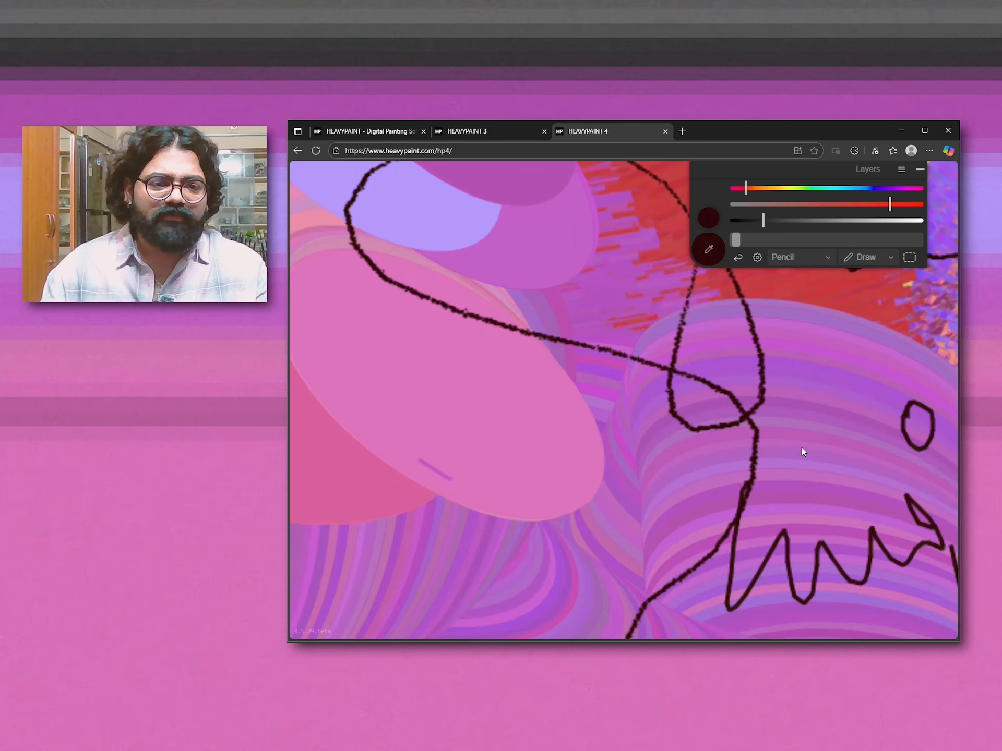
left_click_drag(803, 452, 851, 572)
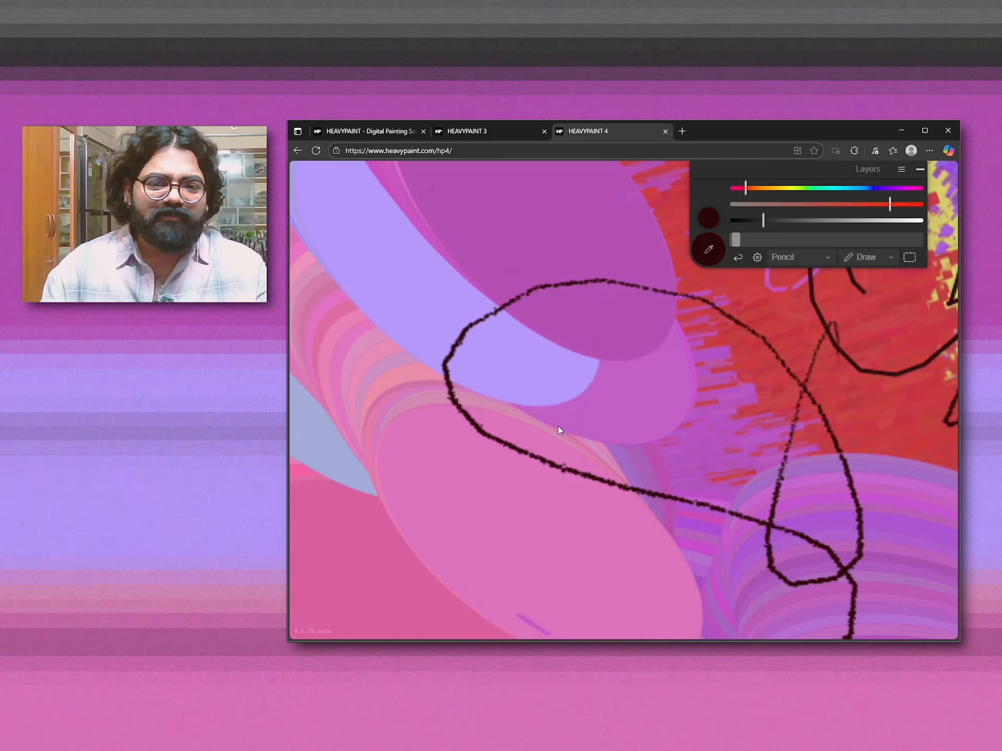
scroll(555, 400, "up", 5)
mouse_move(580, 510)
left_mouse_down()
mouse_move(688, 319)
mouse_move(642, 375)
mouse_move(423, 488)
mouse_move(678, 394)
mouse_move(576, 514)
mouse_move(603, 509)
left_mouse_up()
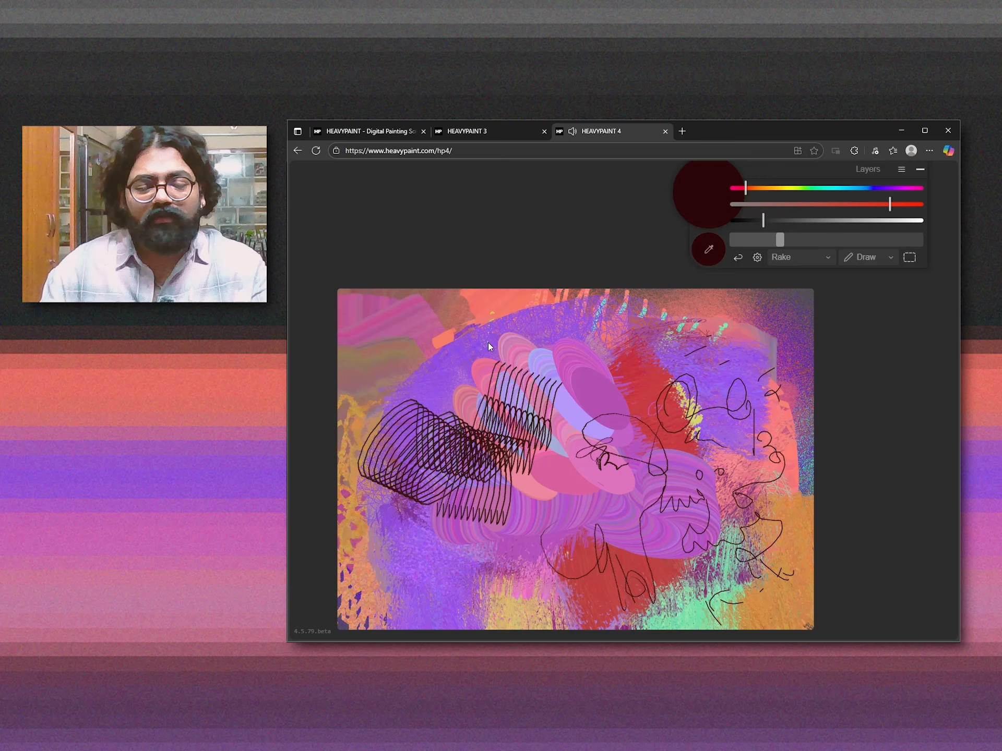
With the Rake brush, sample canvas colours and crosshatch violet, tan, red, lilac and pink strokes over the dark rake lines.
left_click(490, 340, "alt")
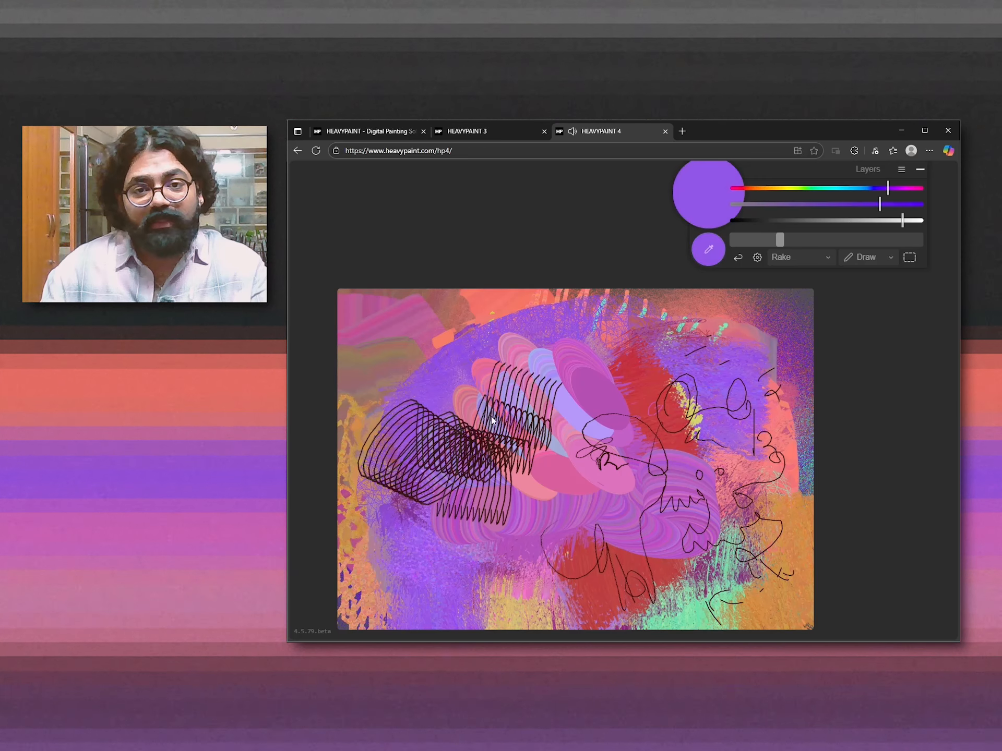
mouse_move(490, 341)
left_mouse_down()
mouse_move(427, 419)
mouse_move(443, 515)
left_mouse_up()
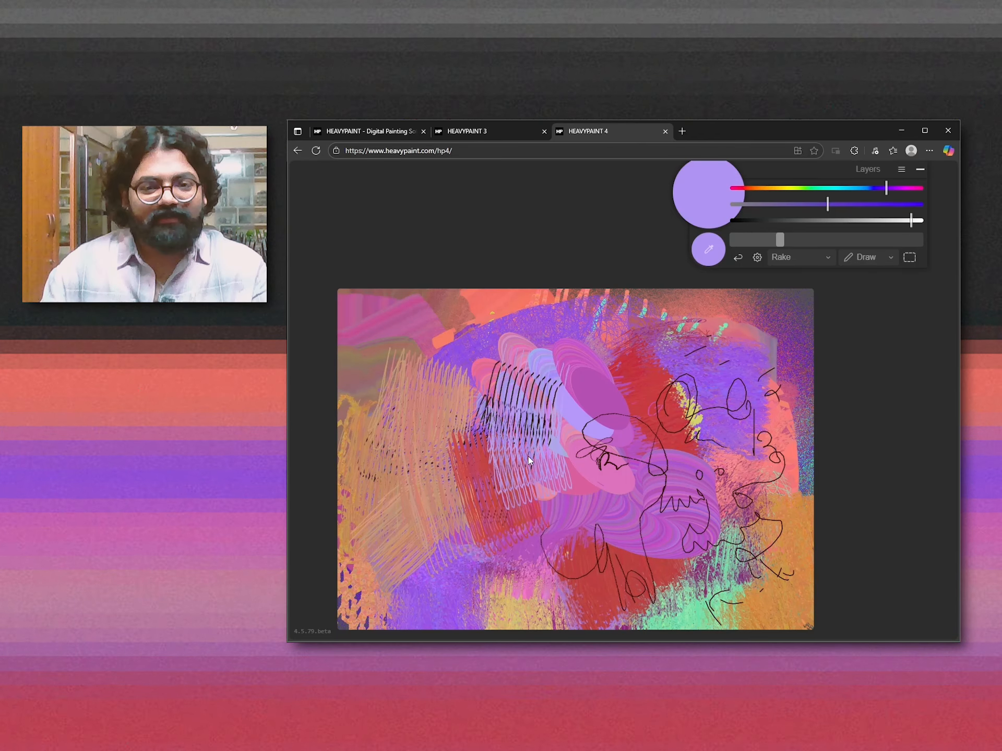
left_click_drag(529, 458, 537, 499)
left_click(475, 453, "alt")
mouse_move(476, 457)
left_mouse_down()
mouse_move(508, 477)
mouse_move(576, 425)
left_mouse_up()
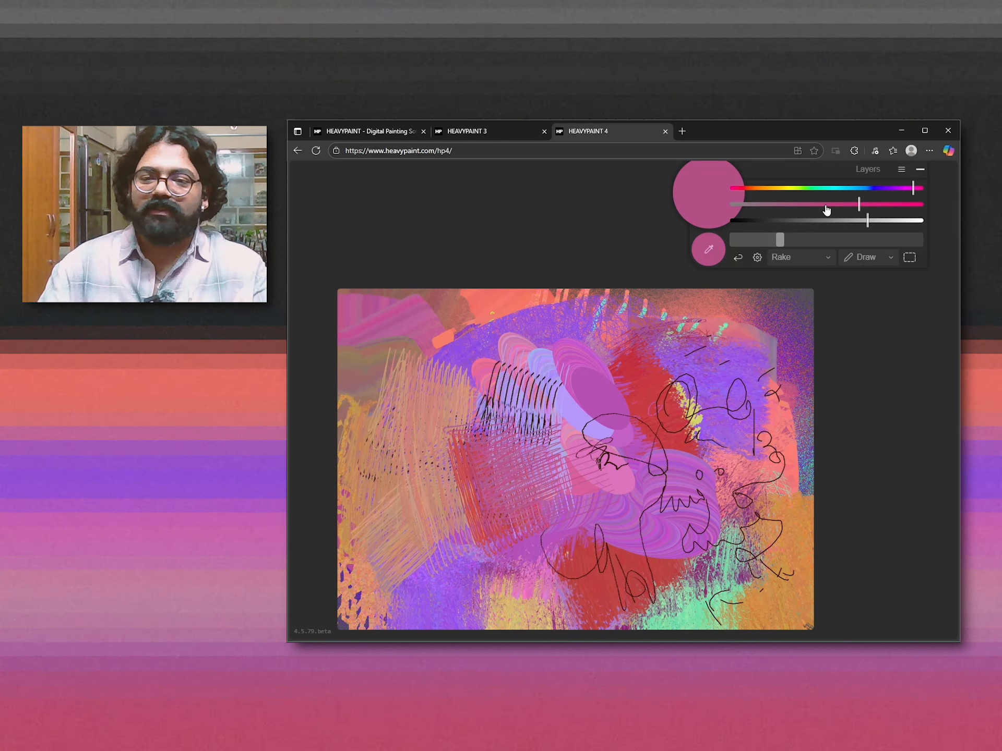
Choose the Screensaver brush and fill the canvas with thick multicoloured ribbons and tubes.
left_click(805, 263)
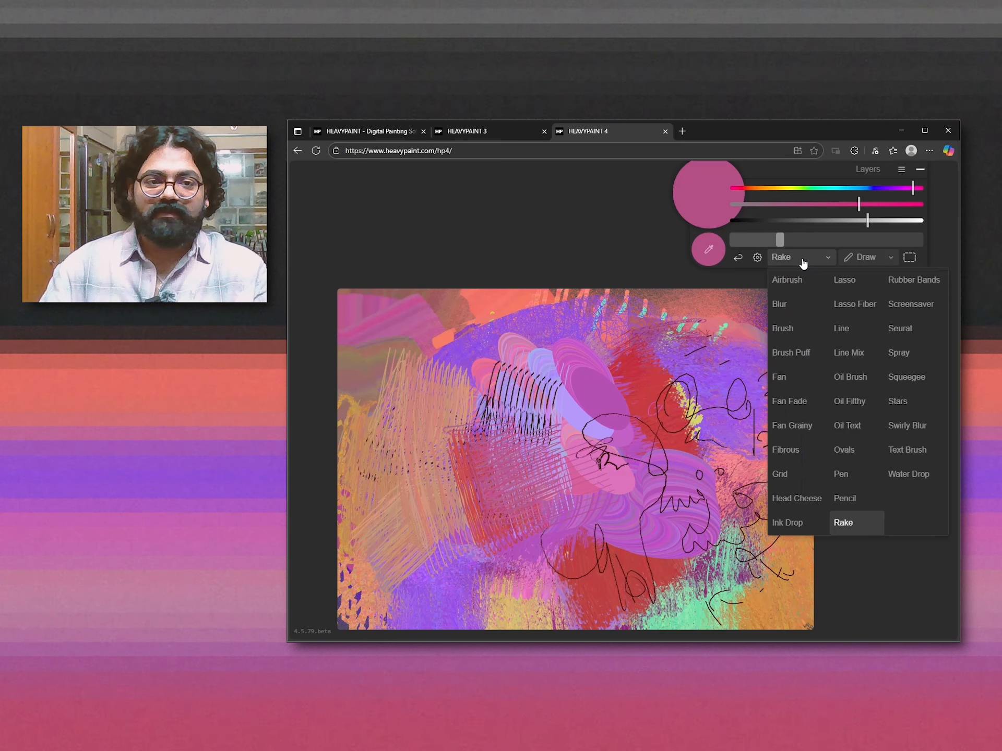
left_click(910, 302)
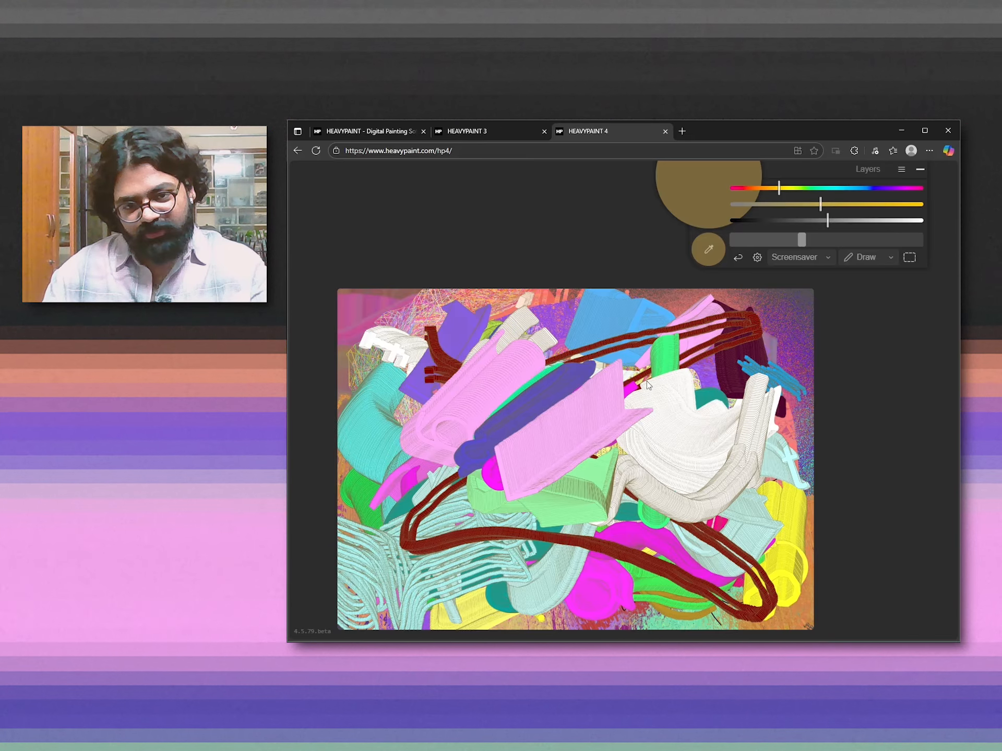
Choose the Seurat brush and cover the painting with blended oval dabs in Blend mode.
left_click(798, 257)
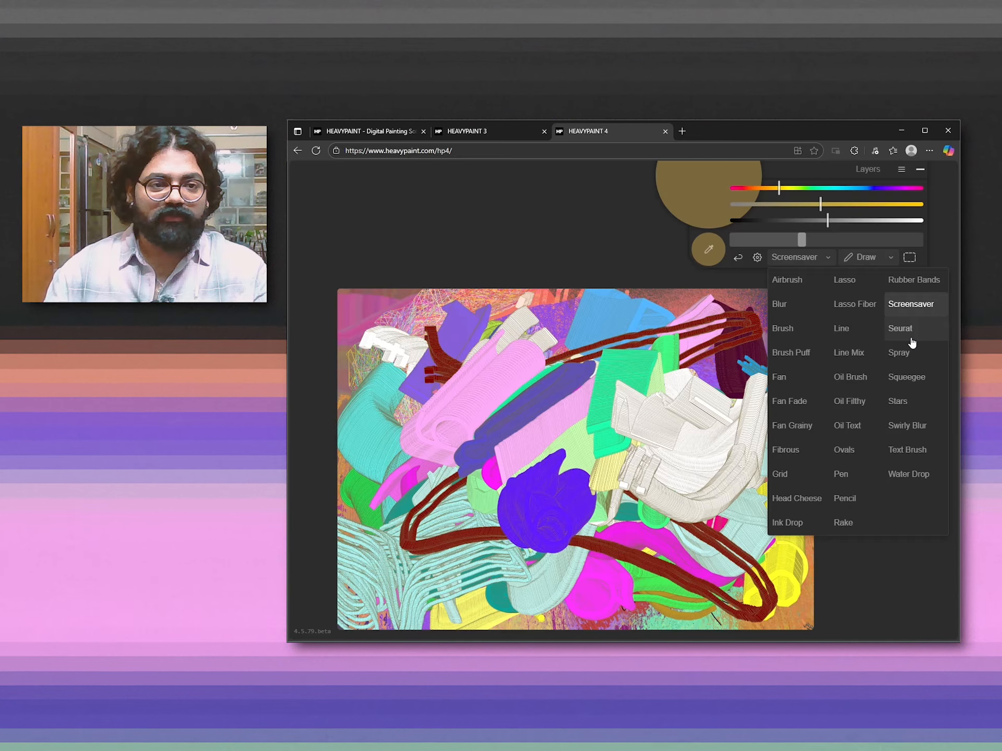
left_click(900, 328)
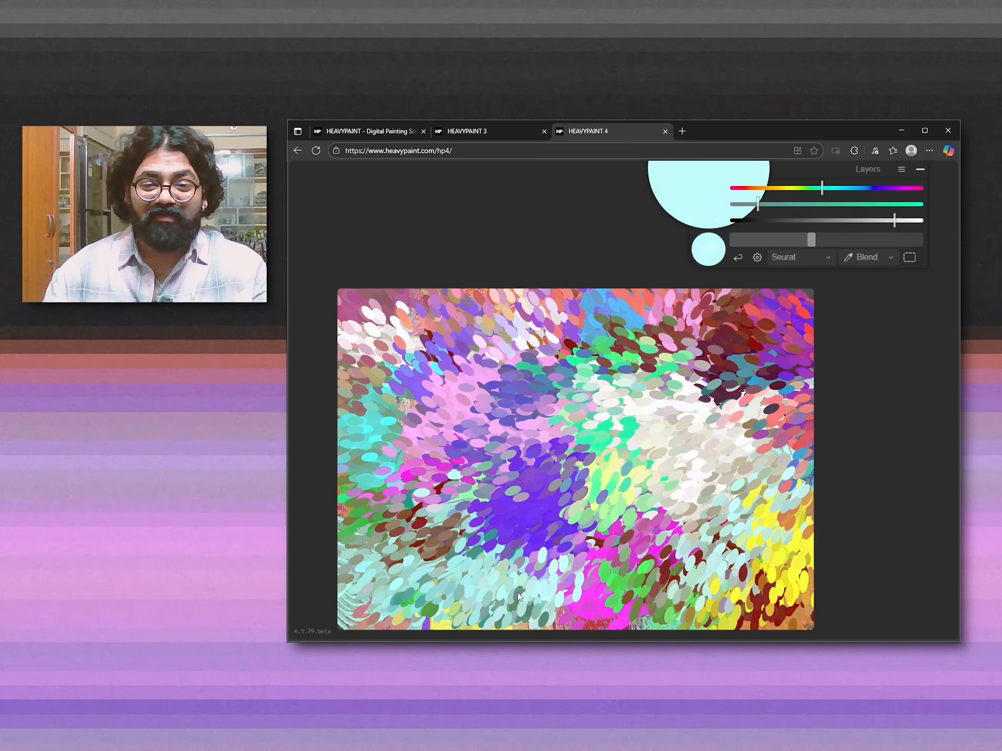
mouse_move(518, 595)
left_mouse_down()
mouse_move(425, 571)
mouse_move(430, 528)
mouse_move(549, 490)
mouse_move(614, 544)
mouse_move(647, 547)
mouse_move(751, 598)
mouse_move(615, 484)
mouse_move(549, 516)
mouse_move(731, 479)
mouse_move(689, 504)
mouse_move(724, 499)
mouse_move(716, 395)
mouse_move(566, 375)
mouse_move(680, 376)
mouse_move(637, 397)
mouse_move(590, 384)
left_mouse_up()
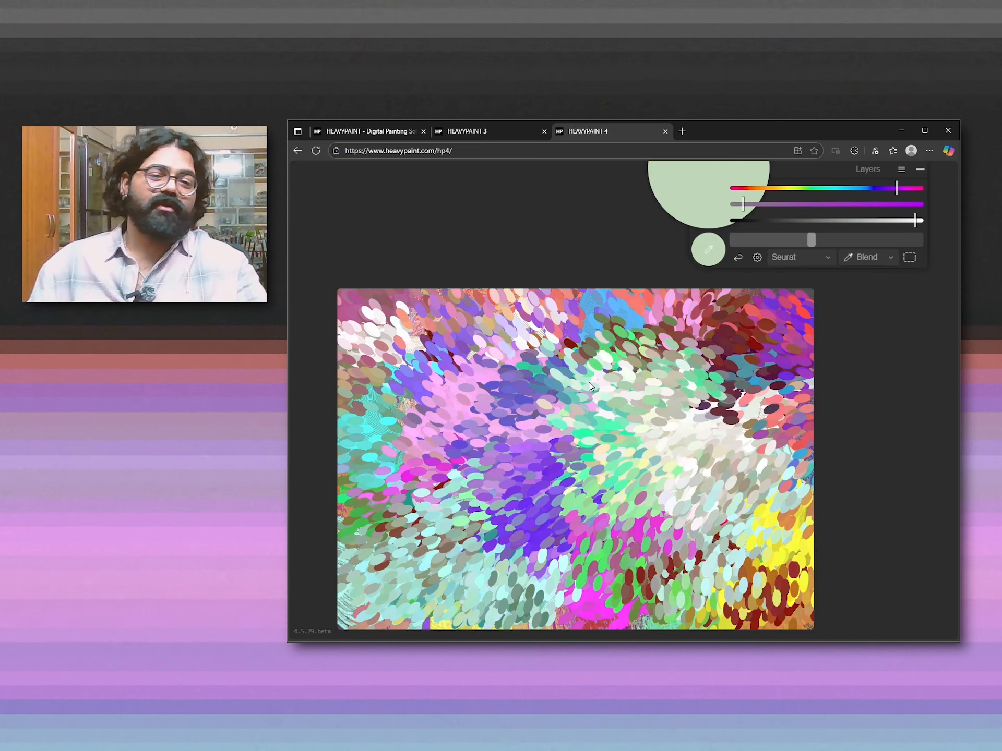
mouse_move(568, 336)
left_mouse_down()
mouse_move(572, 378)
mouse_move(587, 381)
mouse_move(665, 355)
mouse_move(720, 412)
mouse_move(697, 421)
left_mouse_up()
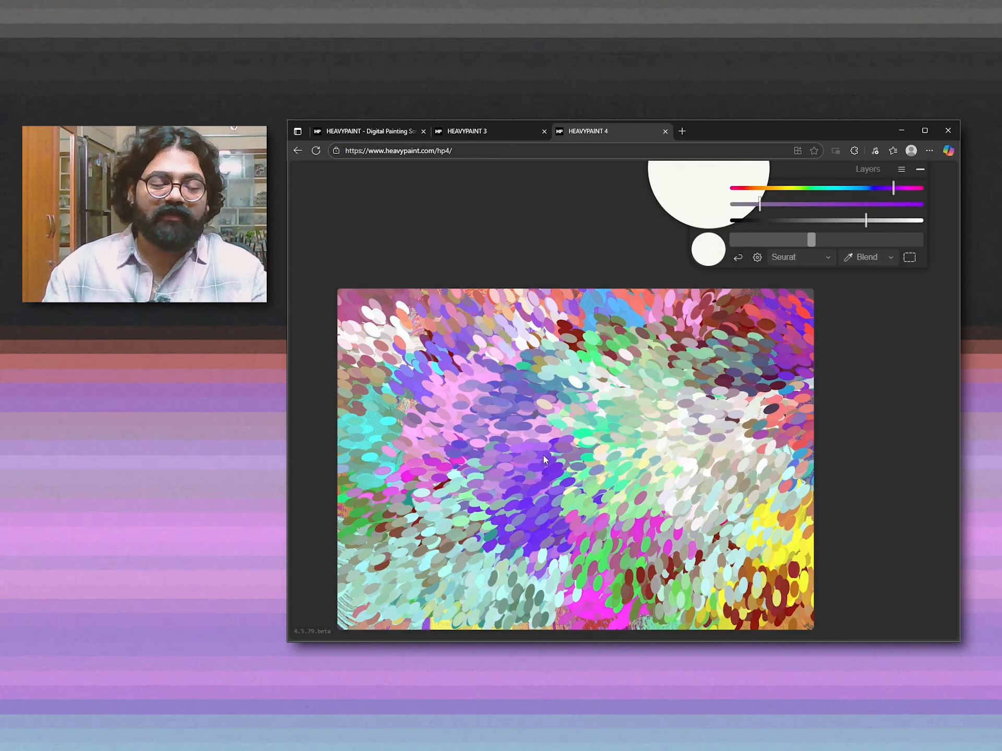
mouse_move(543, 460)
left_mouse_down()
mouse_move(592, 422)
mouse_move(615, 449)
mouse_move(538, 511)
mouse_move(598, 495)
left_mouse_up()
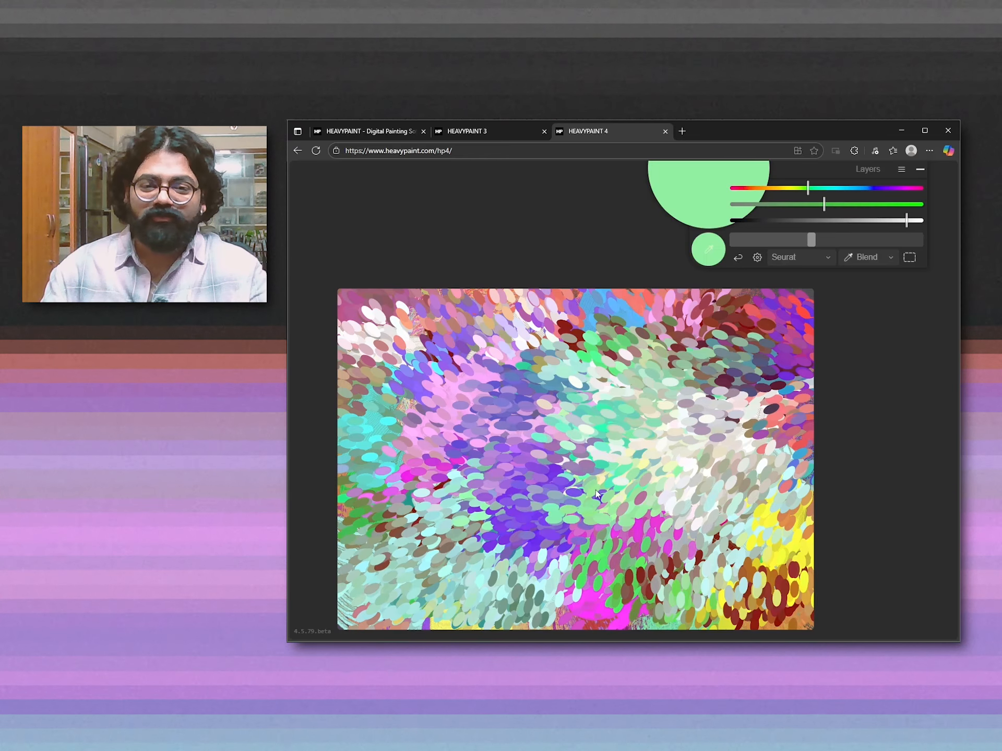
Add more blended Seurat dabs, including pale dabs in the centre, mint ones at lower left and pink ones near the lower edge.
left_click_drag(688, 475, 729, 422)
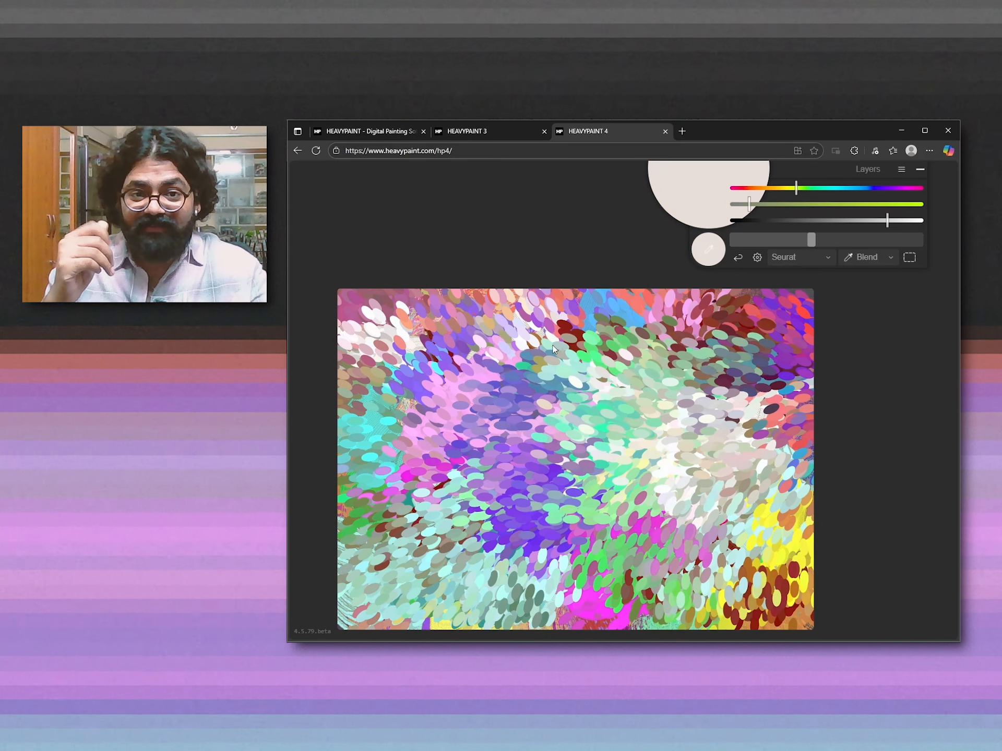
left_click_drag(553, 349, 529, 411)
mouse_move(416, 525)
left_mouse_down()
mouse_move(475, 488)
mouse_move(486, 503)
left_mouse_up()
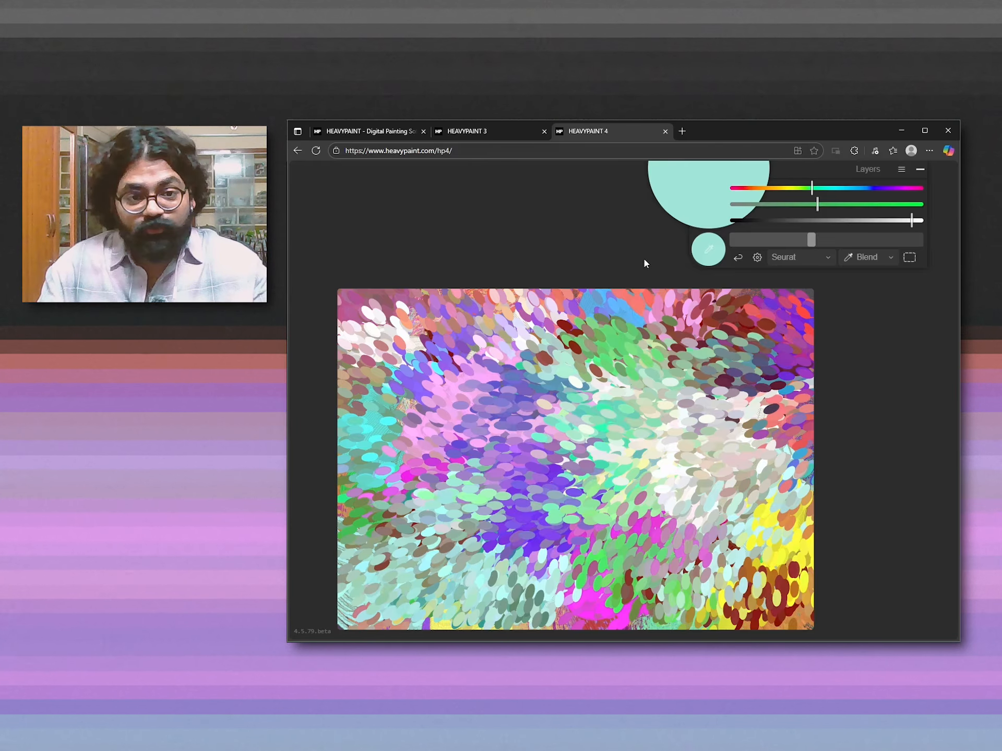
scroll(600, 285, "down", 1)
scroll(601, 284, "up", 1)
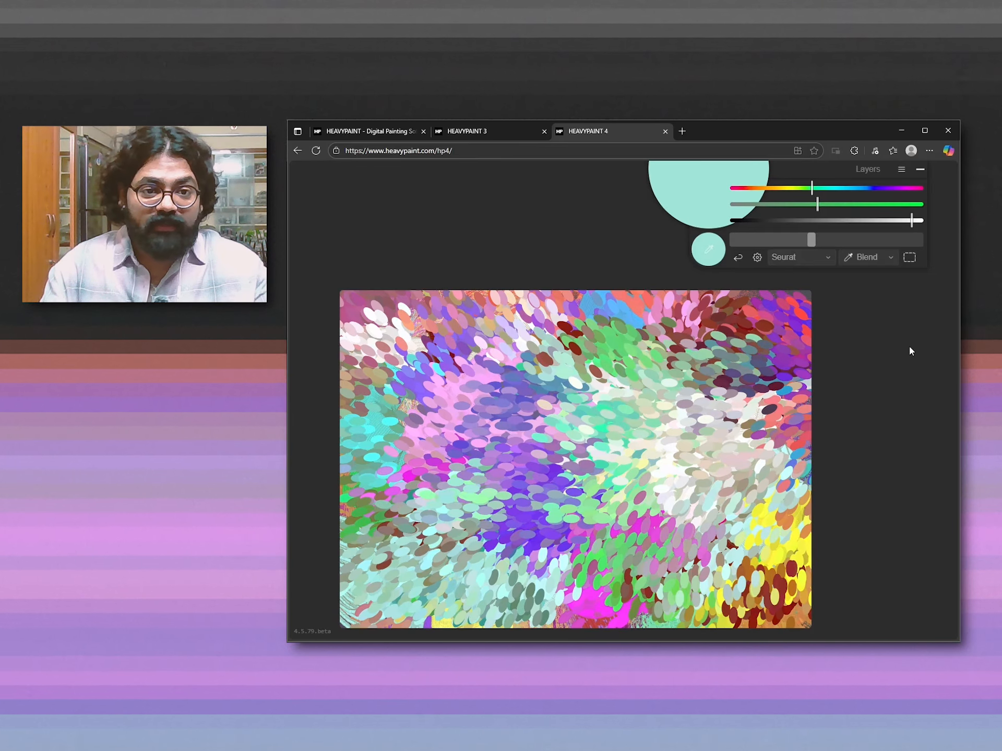
mouse_move(618, 606)
left_mouse_down()
mouse_move(663, 580)
mouse_move(669, 540)
mouse_move(632, 524)
mouse_move(583, 577)
mouse_move(653, 566)
mouse_move(687, 511)
left_mouse_up()
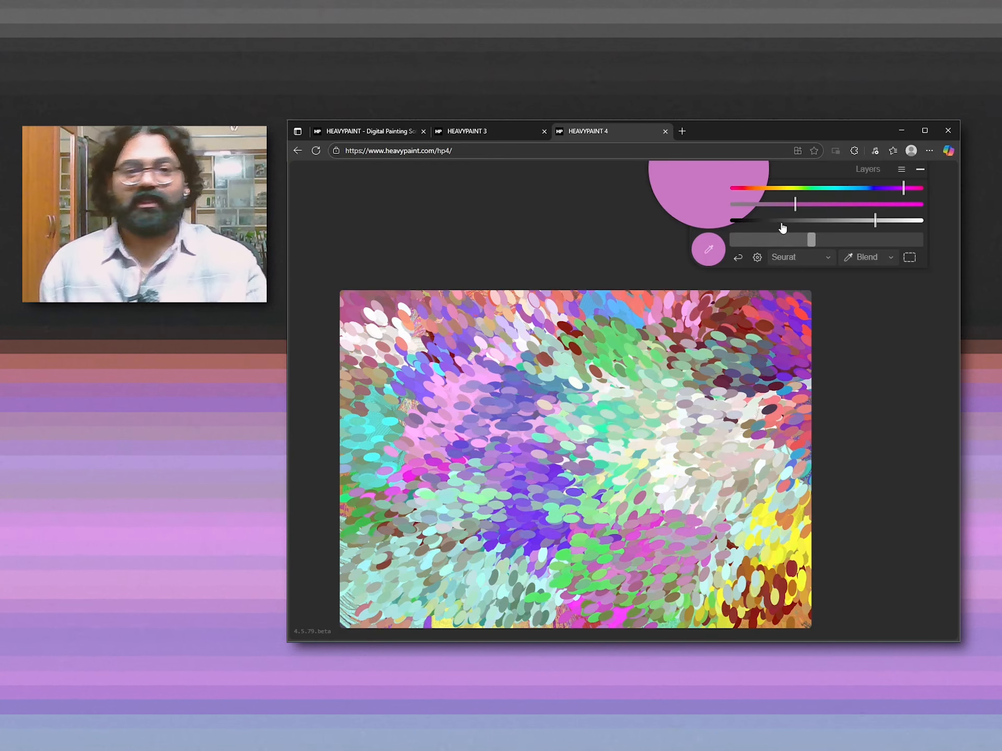
Choose the Spray brush, sample a dark purple from the canvas, and spray a looping outline over the right of centre.
left_click(798, 258)
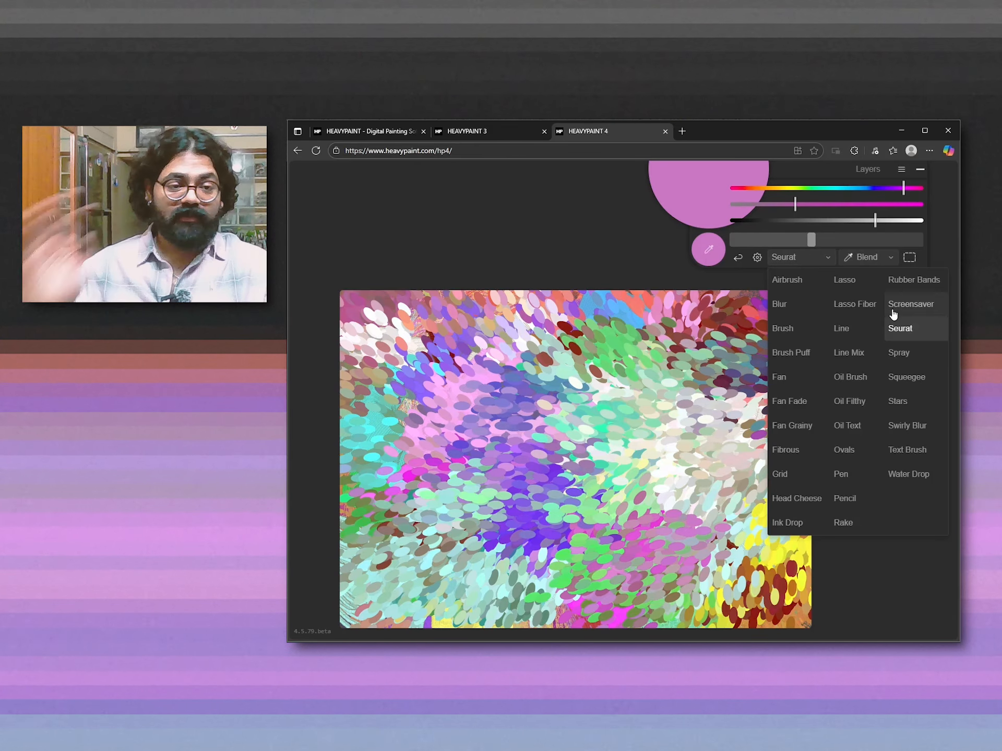
left_click(907, 355)
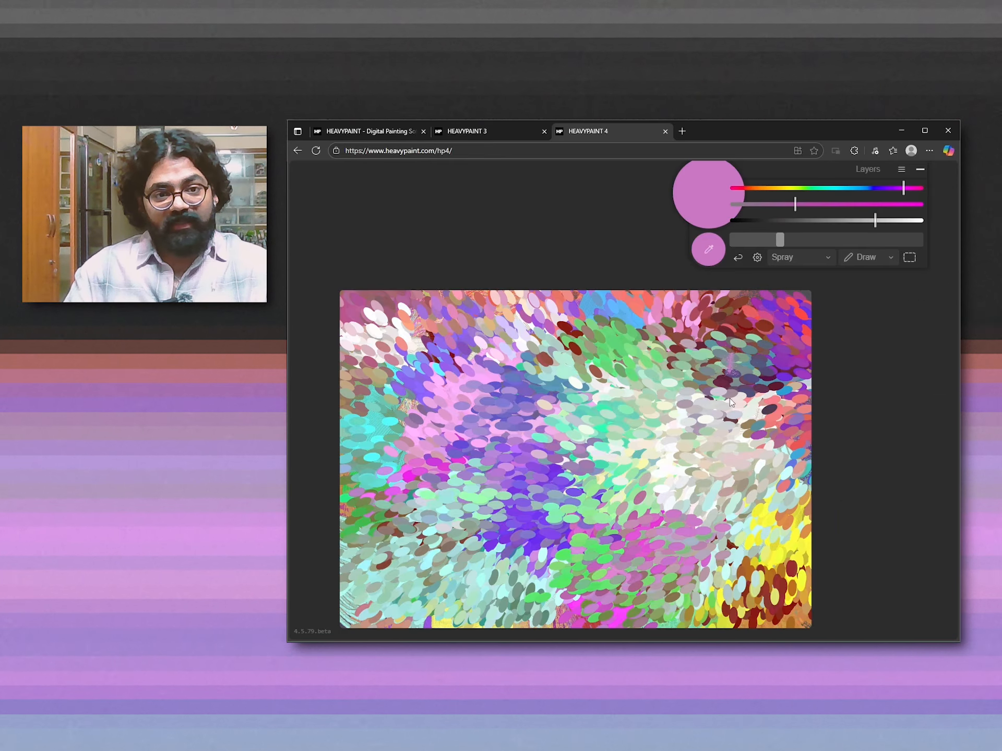
key("ctrl+z")
right_click(769, 410)
mouse_move(583, 401)
left_mouse_down()
mouse_move(556, 422)
mouse_move(621, 474)
mouse_move(636, 529)
mouse_move(625, 455)
mouse_move(595, 459)
left_mouse_up()
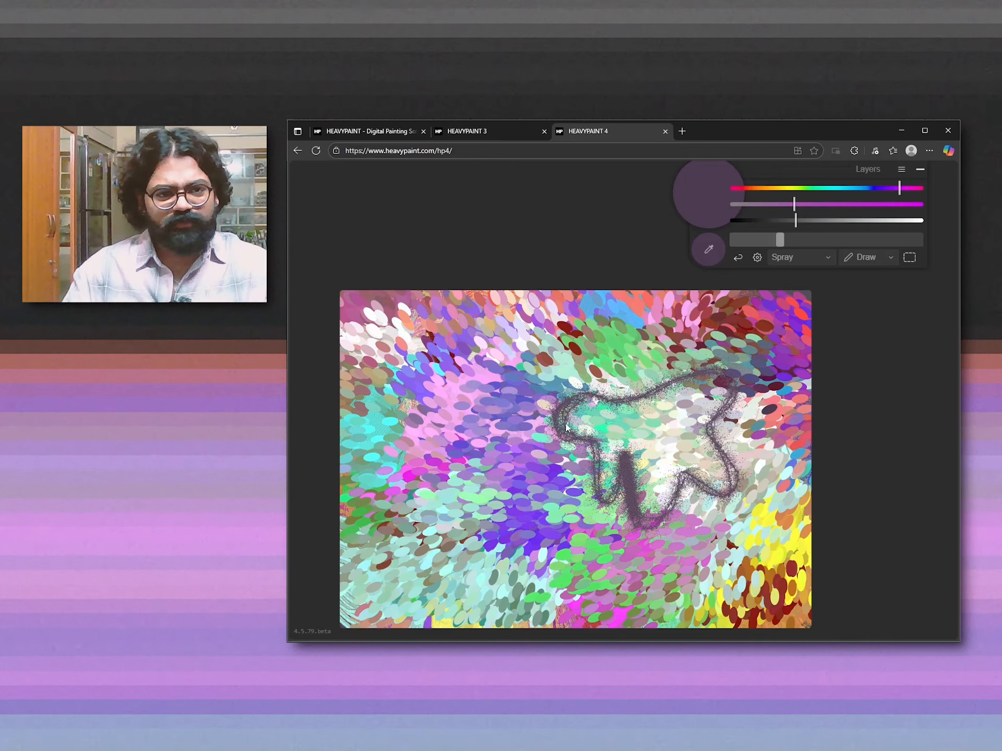
mouse_move(560, 402)
left_mouse_down()
mouse_move(566, 426)
mouse_move(604, 503)
mouse_move(626, 470)
mouse_move(639, 512)
mouse_move(663, 510)
mouse_move(684, 480)
left_mouse_up()
Try the Squeegee brush, and cluster dark purple and violet stars over the centre with the Stars brush.
left_click(798, 257)
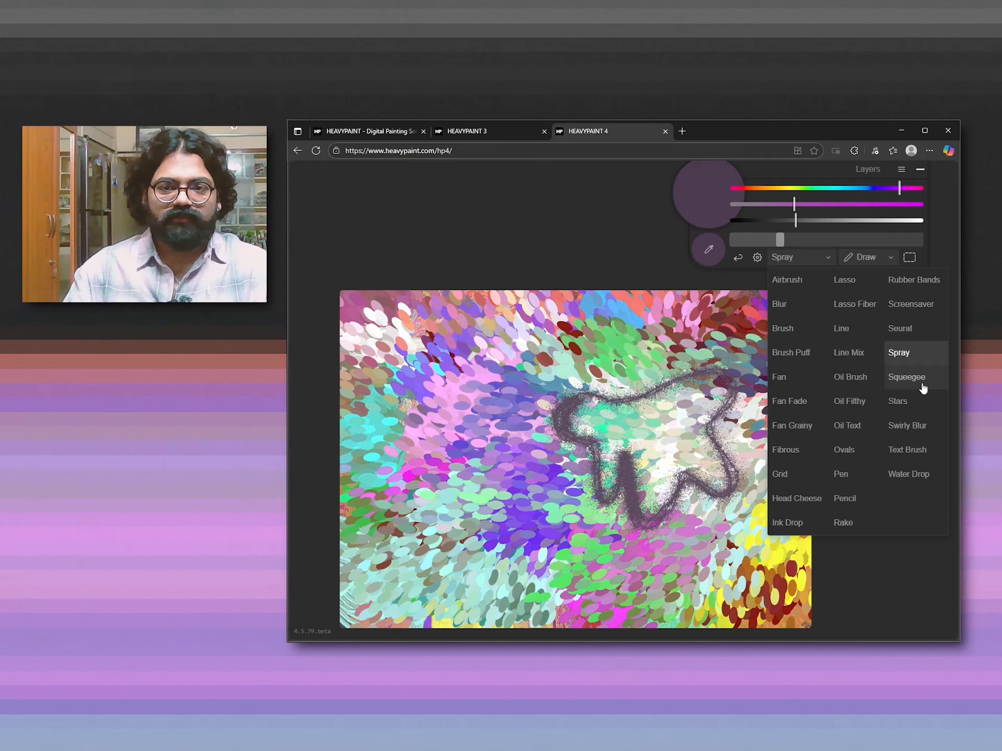
left_click(907, 377)
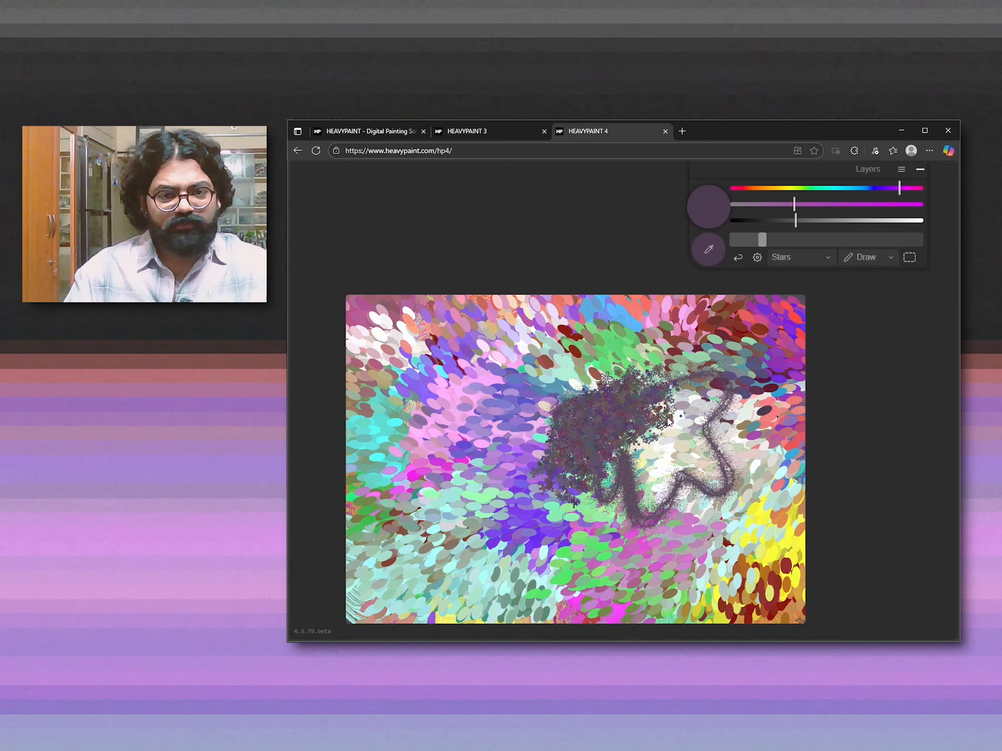
mouse_move(667, 417)
left_mouse_down()
mouse_move(631, 487)
mouse_move(624, 516)
left_mouse_up()
right_click(540, 512)
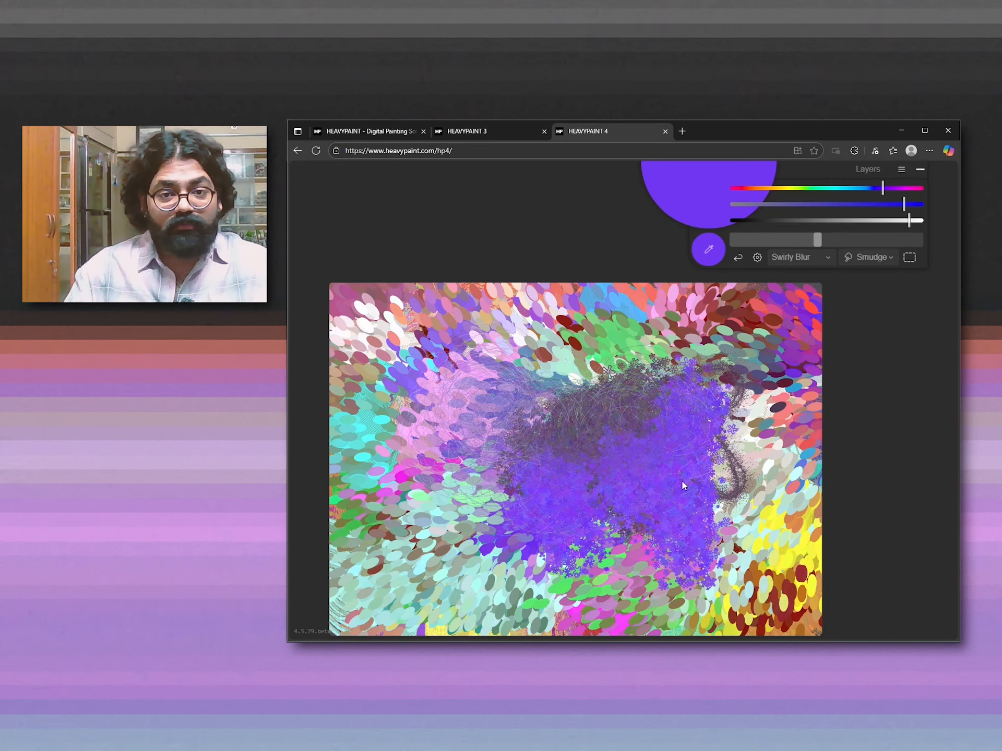
Smudge the star clusters outward into the surrounding dabs with the Swirly Blur brush.
mouse_move(682, 481)
left_mouse_down()
mouse_move(592, 521)
mouse_move(640, 558)
mouse_move(624, 559)
mouse_move(611, 539)
mouse_move(633, 362)
mouse_move(794, 395)
left_mouse_up()
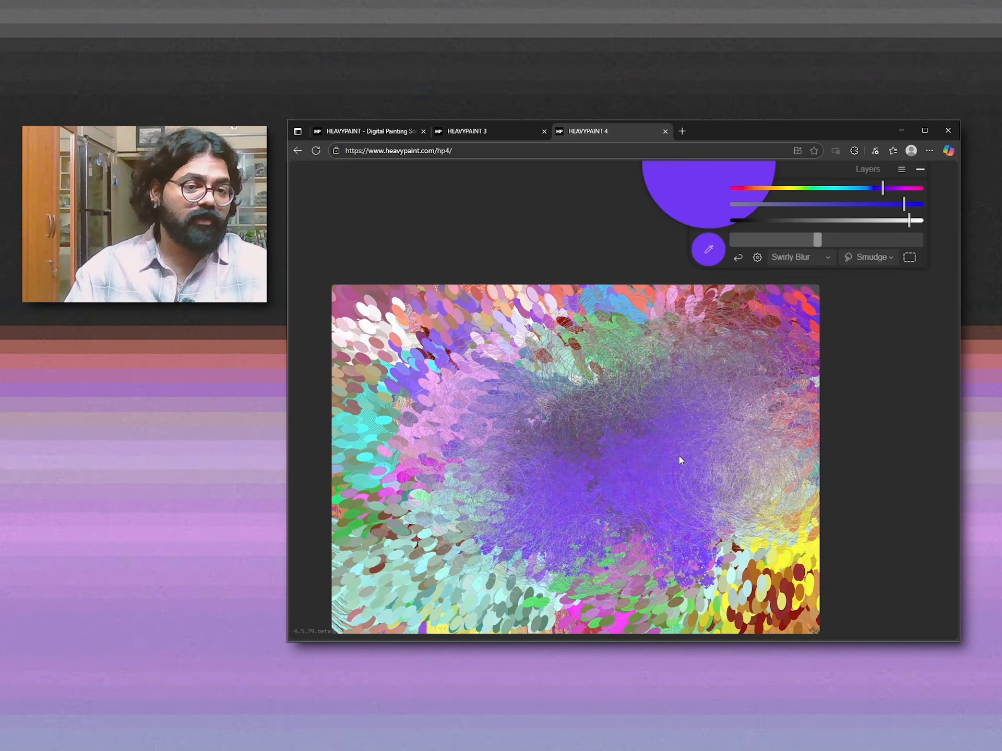
mouse_move(678, 455)
left_mouse_down()
mouse_move(753, 546)
mouse_move(762, 582)
mouse_move(688, 591)
left_mouse_up()
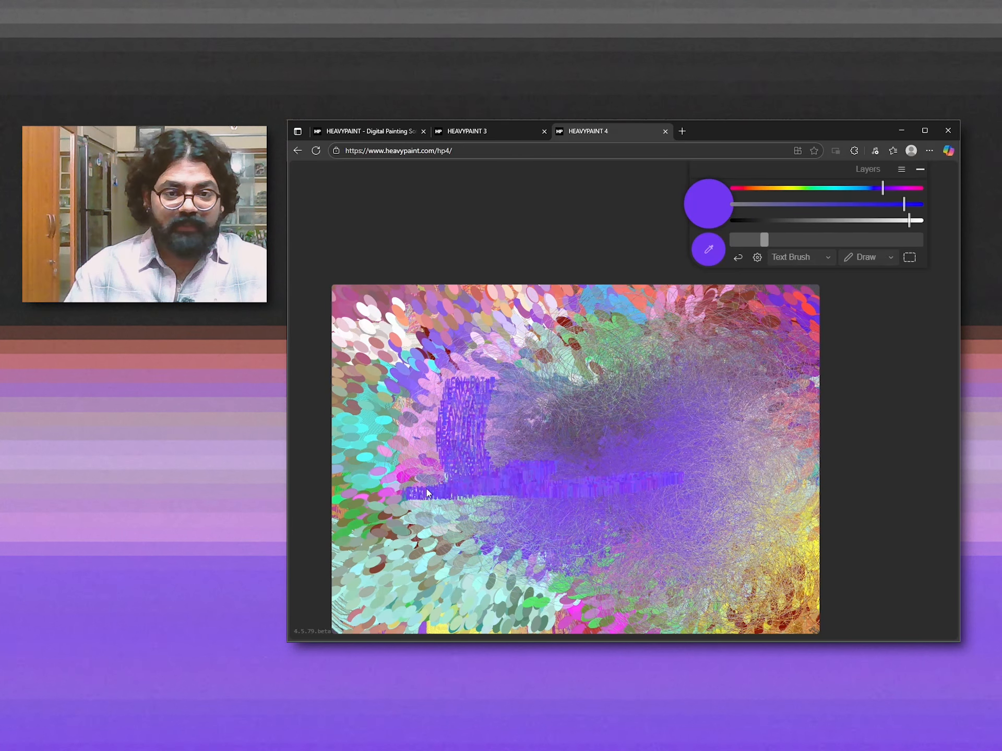
Cover the canvas with violet and orange Text Brush strokes, and switch the brush's text preset to Old Skool S.
mouse_move(427, 493)
left_mouse_down()
mouse_move(570, 549)
mouse_move(463, 503)
mouse_move(455, 372)
mouse_move(546, 449)
left_mouse_up()
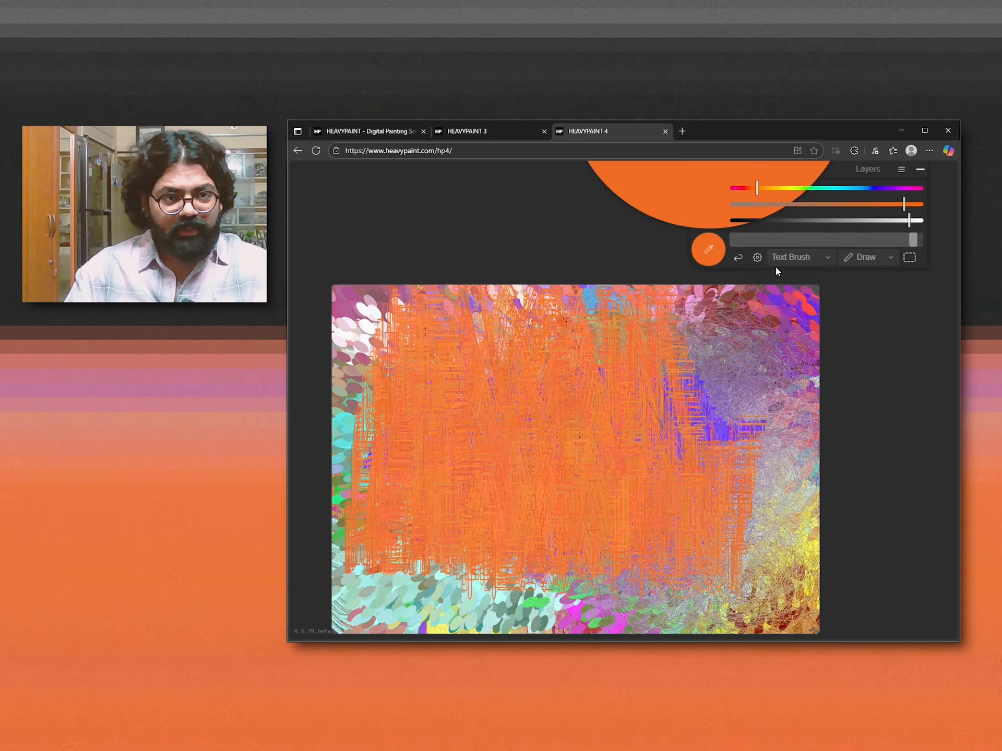
left_click(757, 258)
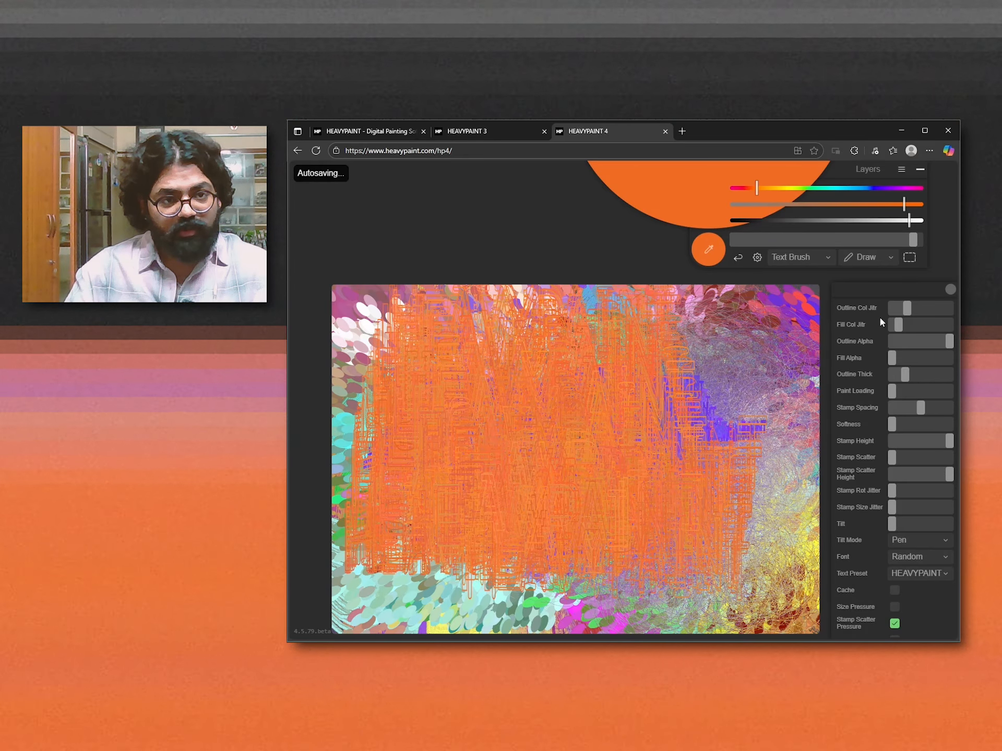
left_click(919, 558)
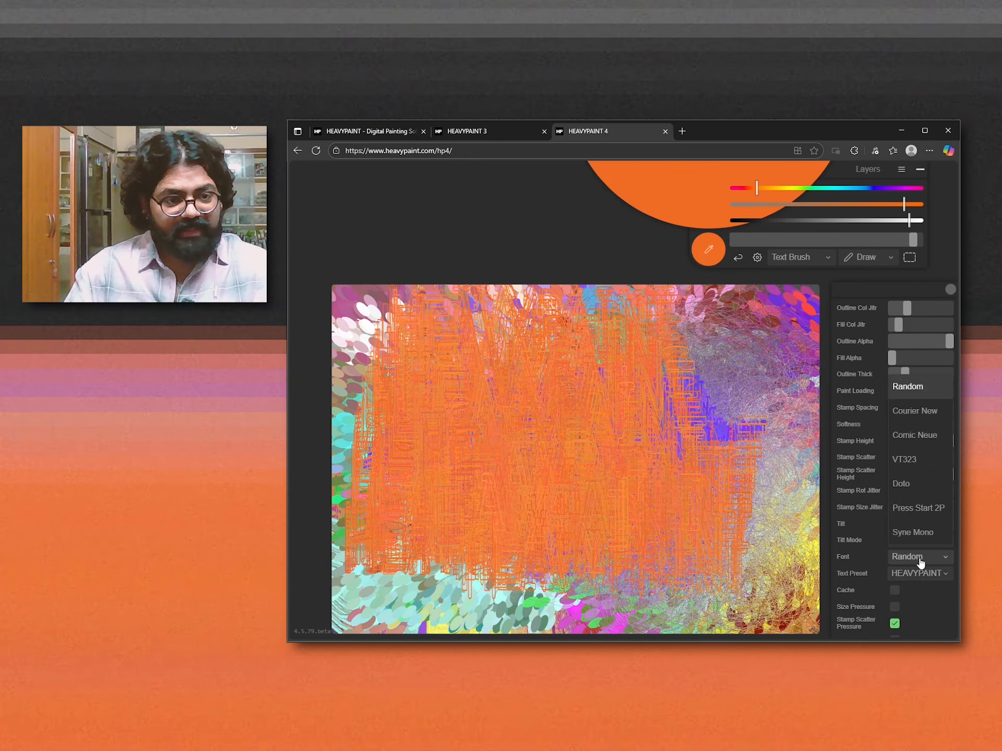
left_click(921, 559)
left_click(918, 573)
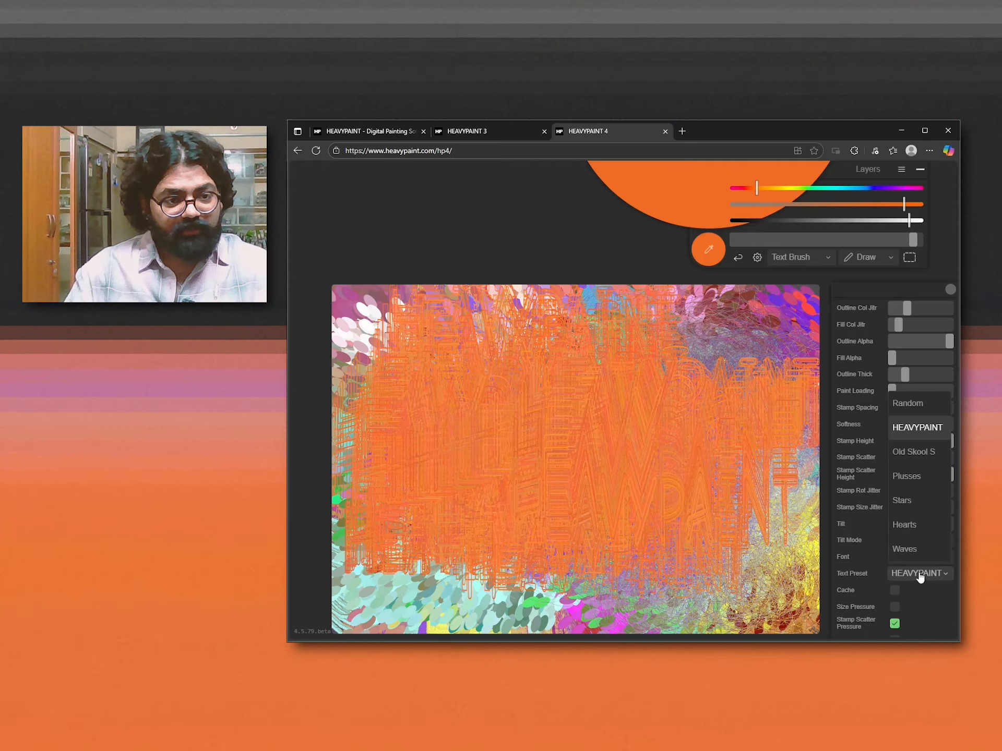
left_click(916, 462)
mouse_move(511, 480)
left_mouse_down()
mouse_move(445, 489)
mouse_move(628, 486)
mouse_move(533, 486)
left_mouse_up()
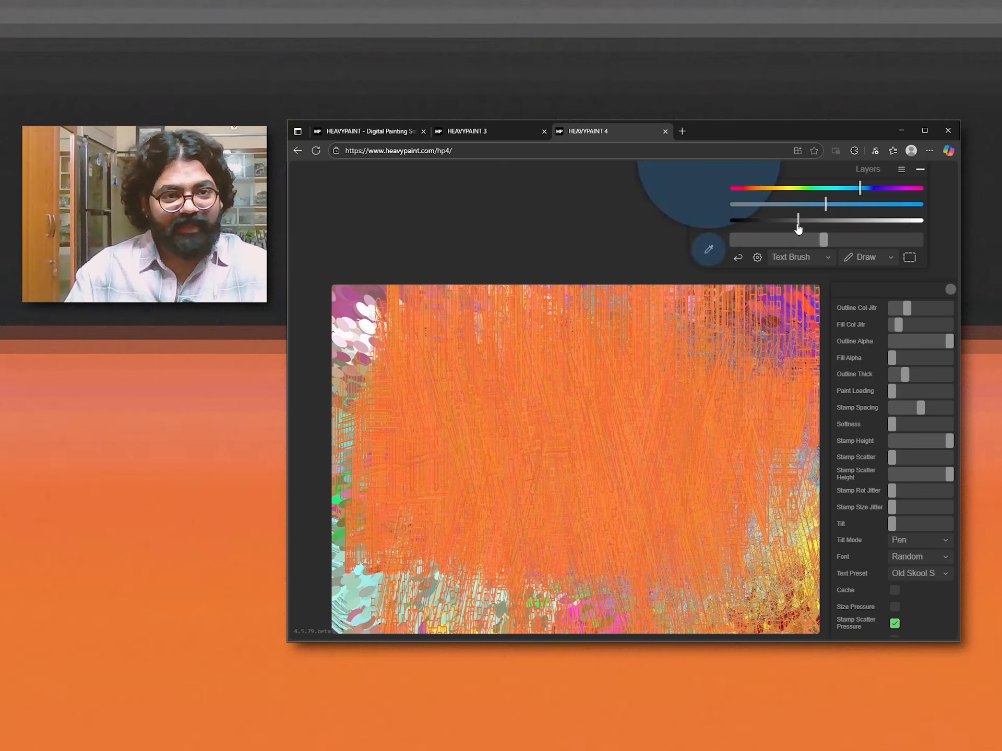
Stamp dark navy Old Skool S columns, add thinner navy and yellow ones, and smudge across them with the Water Drop brush.
left_click_drag(798, 223, 759, 224)
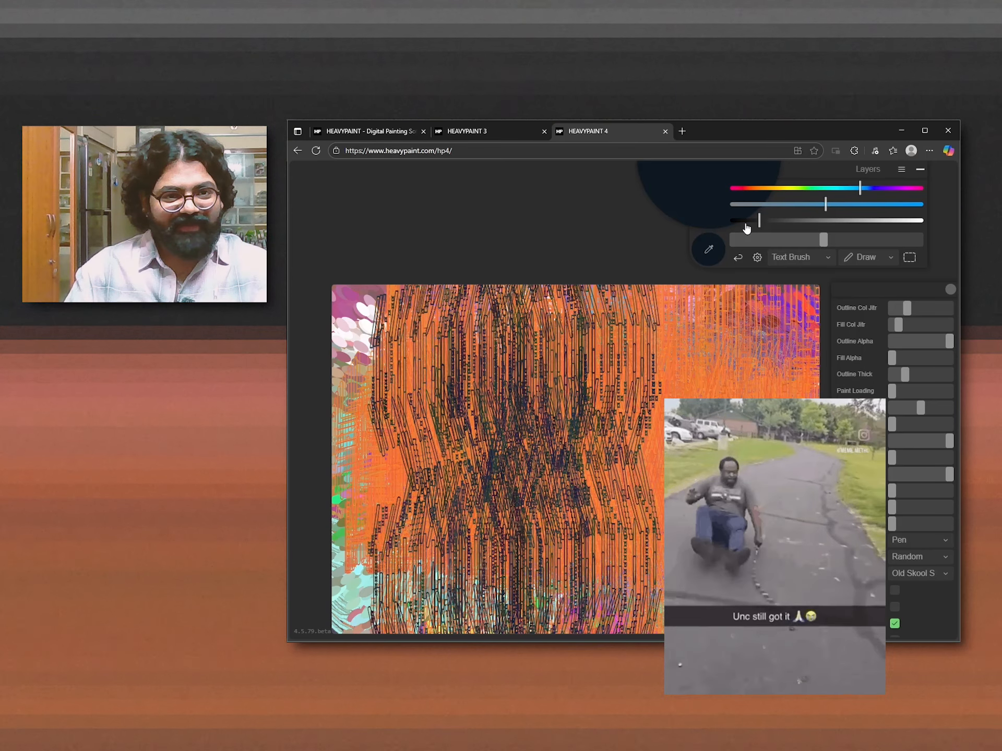
left_click_drag(823, 241, 793, 242)
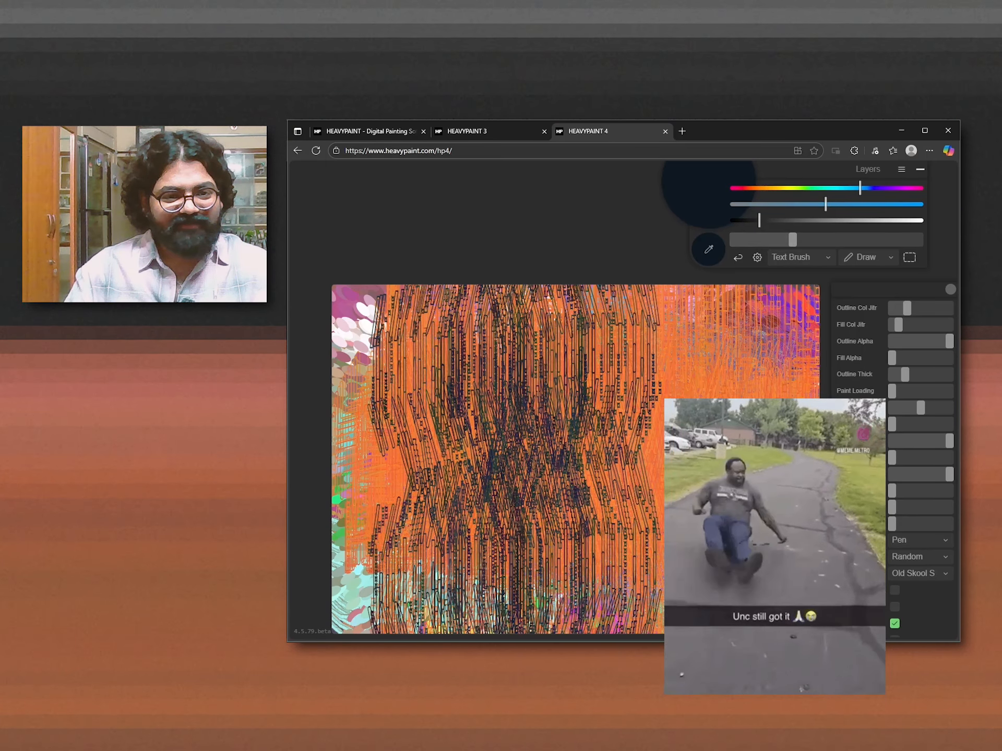
left_click_drag(714, 443, 709, 483)
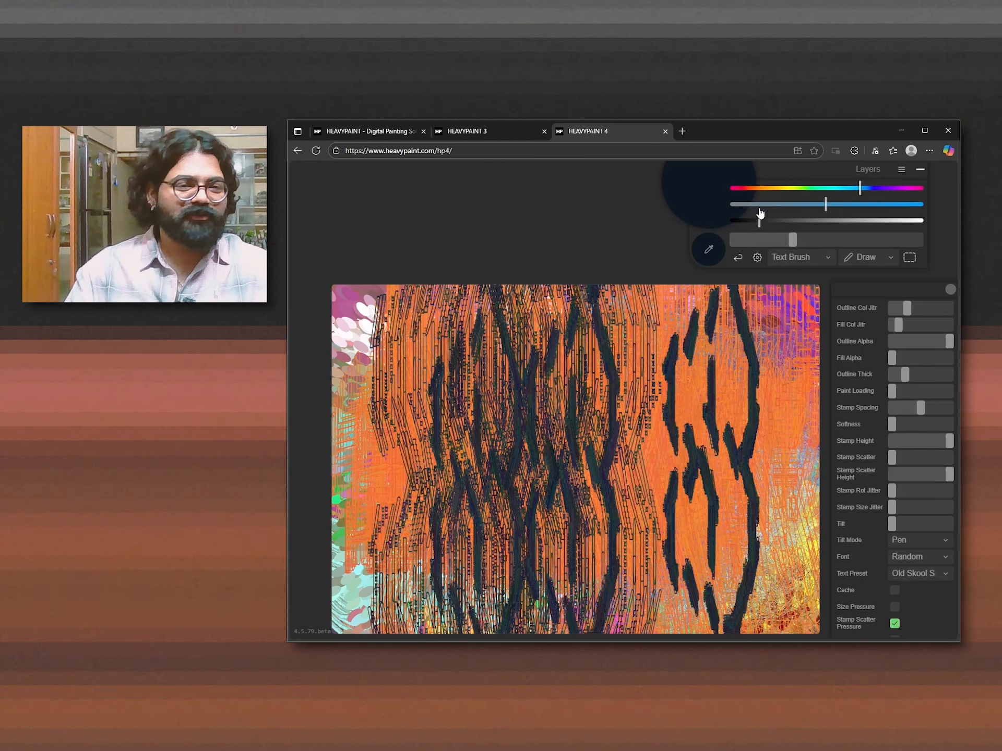
left_click(786, 188)
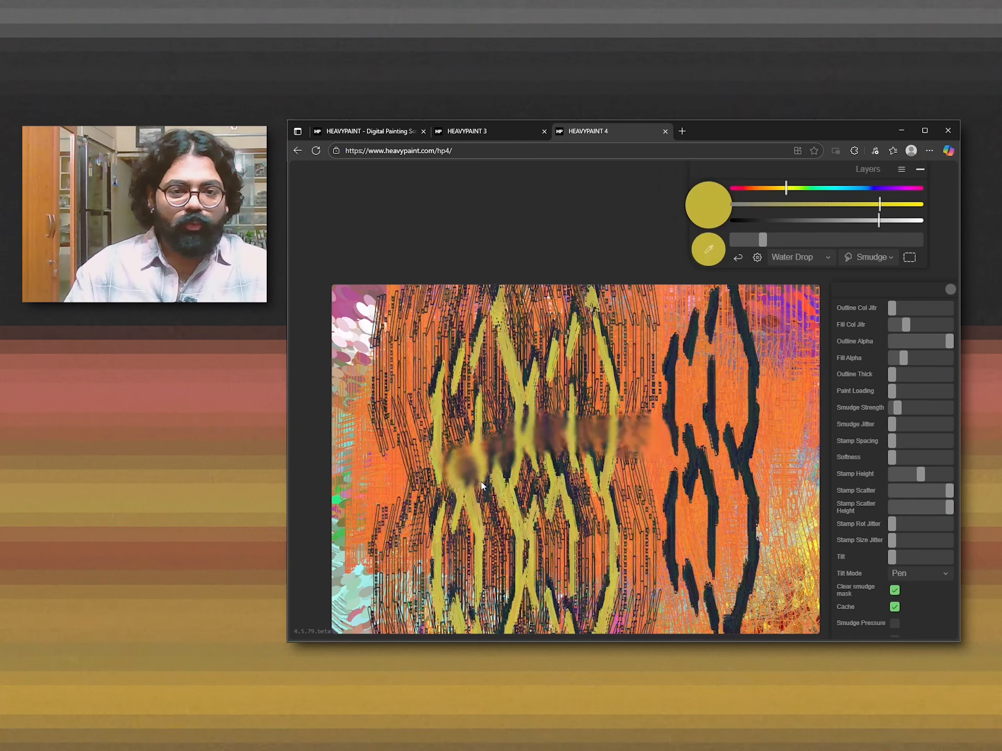
mouse_move(626, 479)
left_mouse_down()
mouse_move(417, 454)
mouse_move(496, 396)
mouse_move(741, 546)
left_mouse_up()
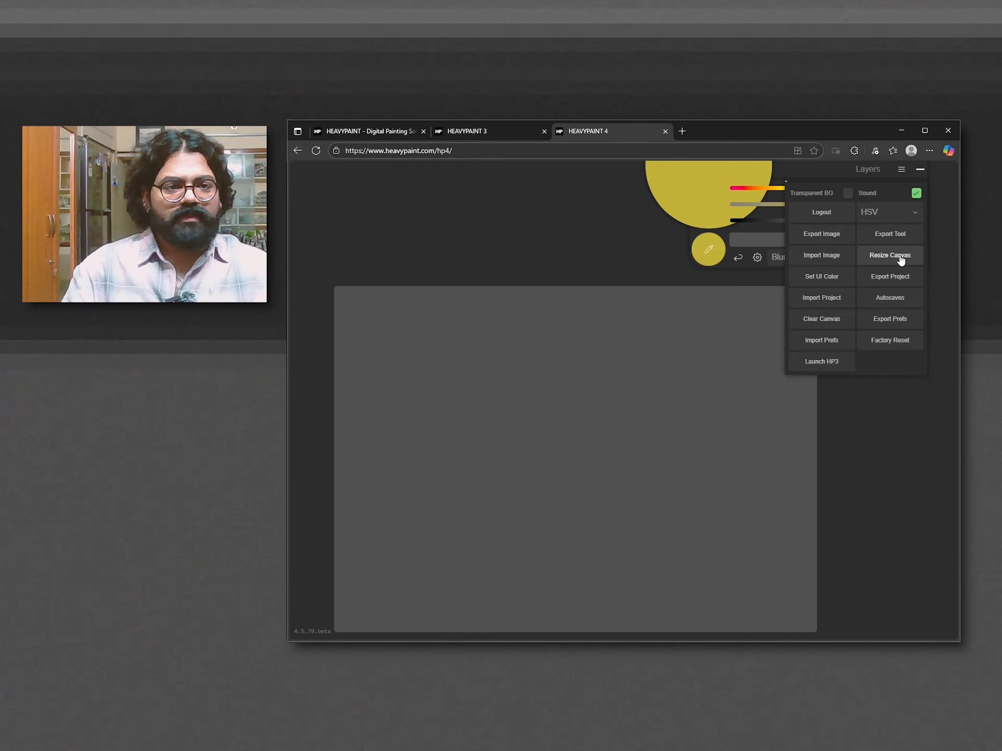
Resize the cleared grey canvas to a smaller portrait format.
left_click(901, 260)
mouse_move(813, 293)
left_mouse_down()
mouse_move(702, 267)
mouse_move(711, 287)
left_mouse_up()
scroll(669, 425, "down", 10)
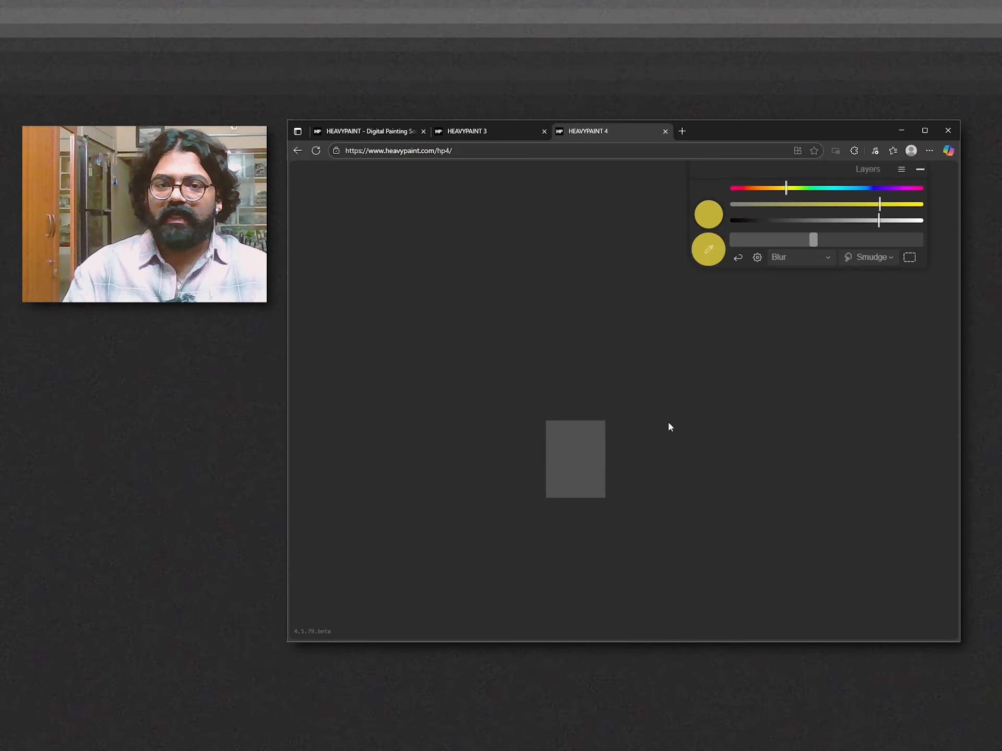
scroll(698, 484, "up", 1)
scroll(697, 481, "down", 1)
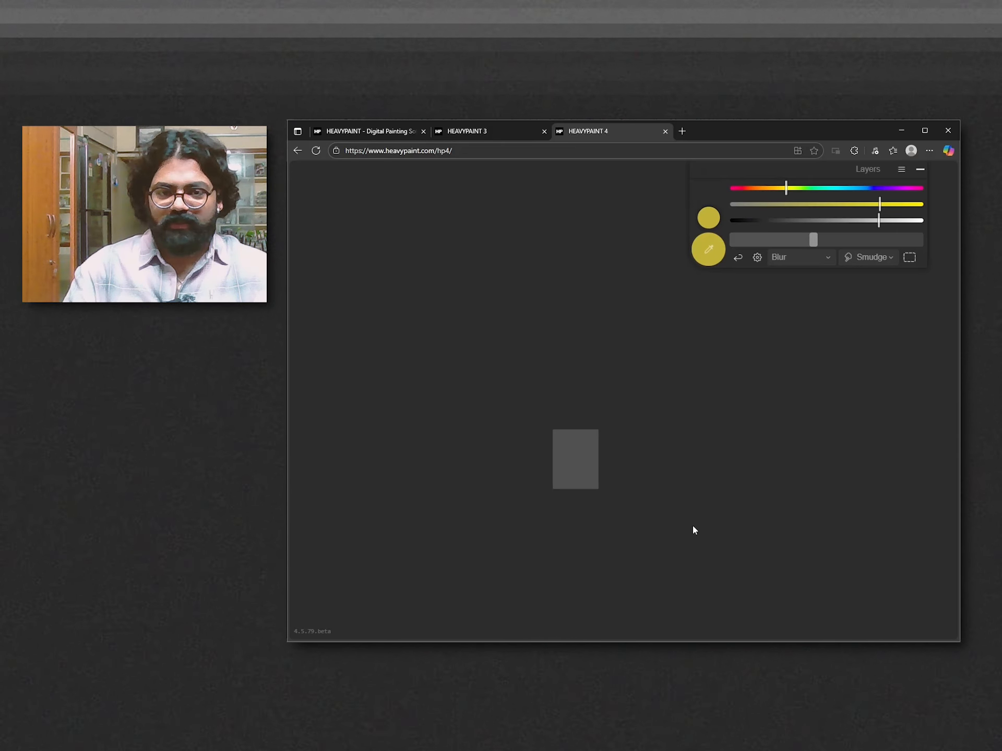
left_click_drag(636, 502, 568, 453)
scroll(596, 456, "up", 6)
scroll(598, 460, "up", 1)
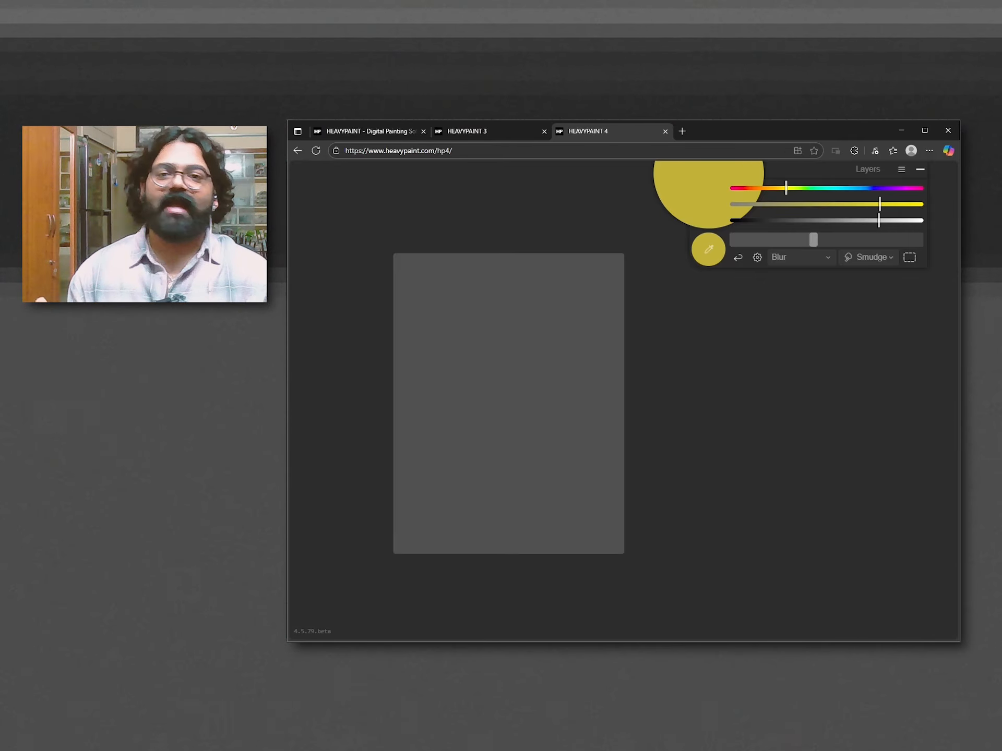
With the Brush in Draw mode, paint broad yellow strokes and cover the canvas with dark red below and burnt orange above.
left_click(811, 259)
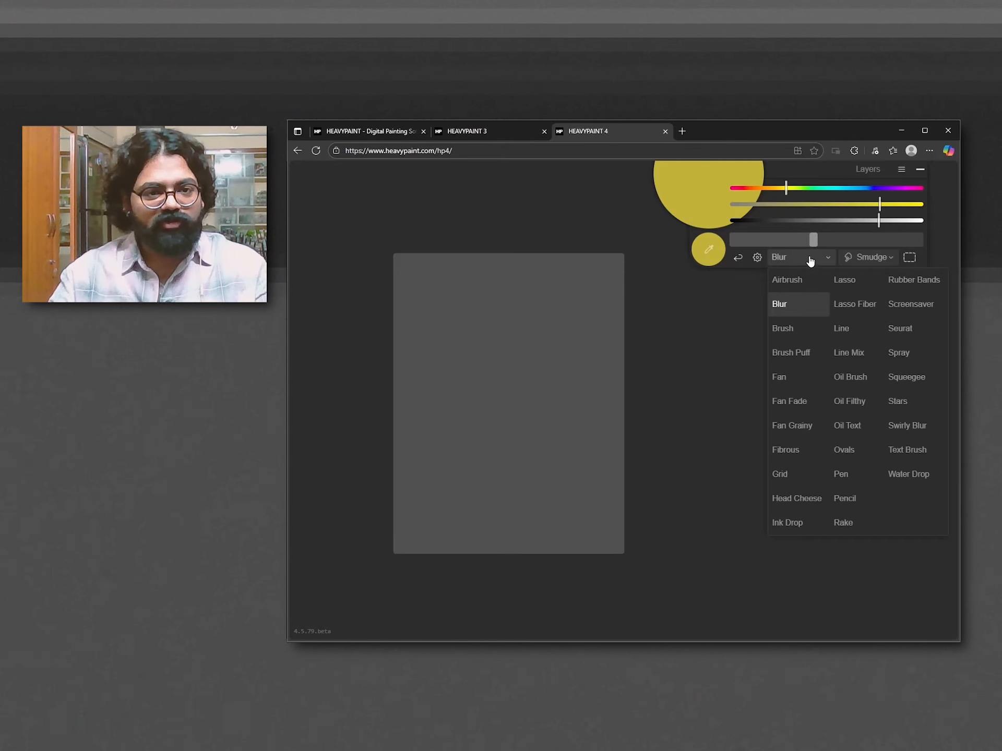
left_click(872, 261)
left_click(866, 263)
left_click(857, 281)
left_click_drag(567, 383, 513, 406)
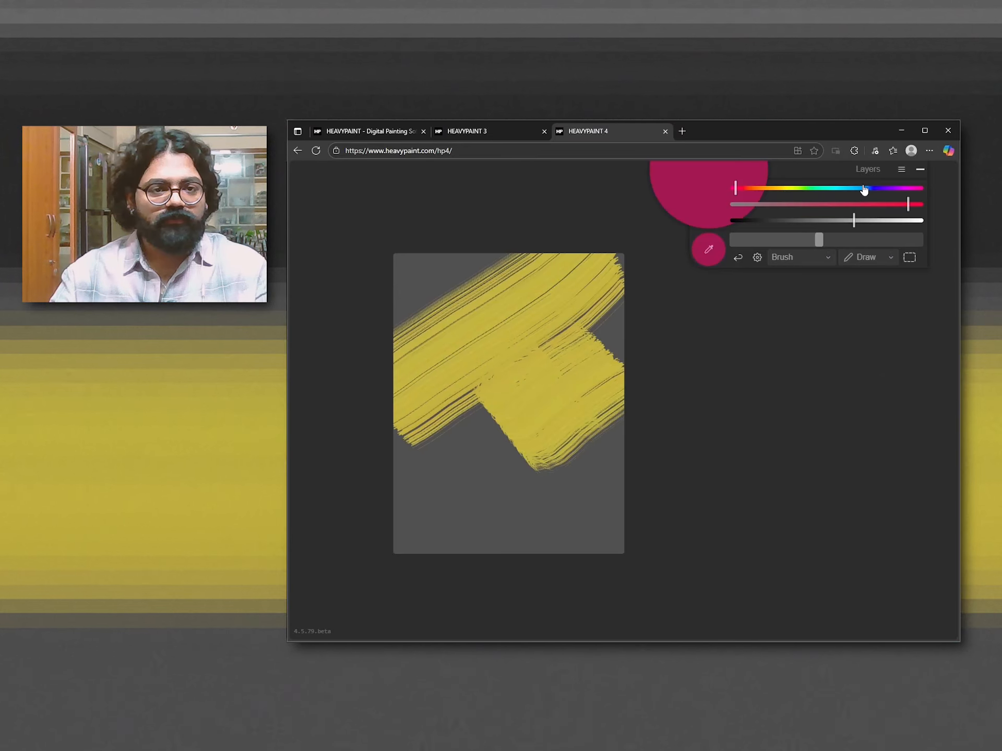
mouse_move(918, 188)
left_mouse_down()
mouse_move(905, 188)
mouse_move(919, 187)
left_mouse_up()
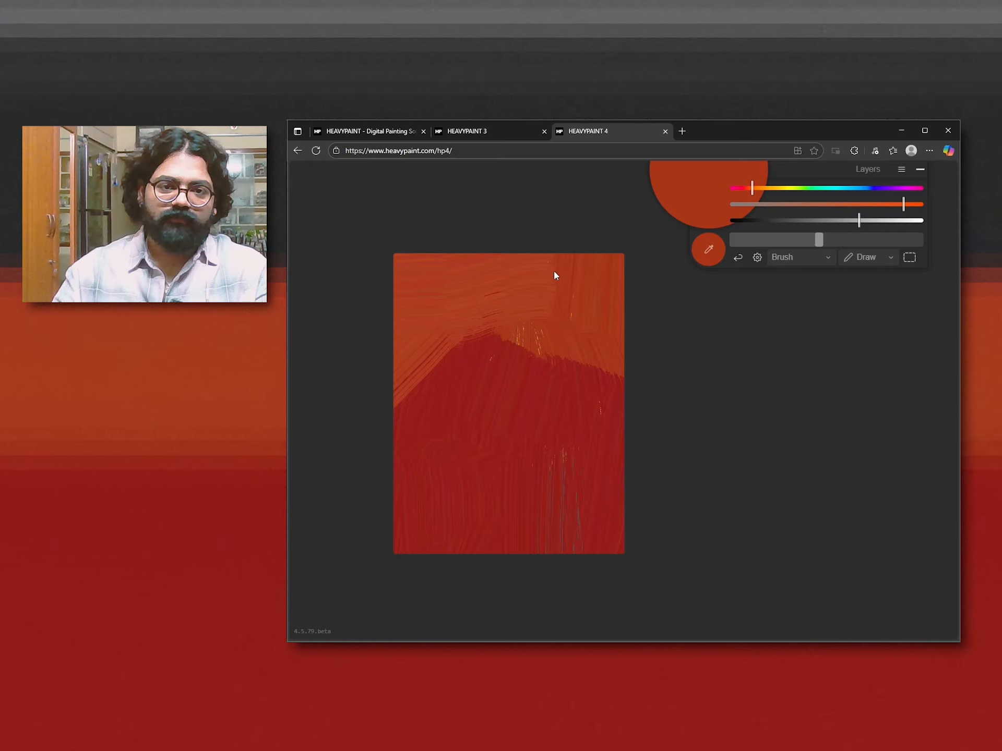
left_click_drag(553, 270, 550, 318)
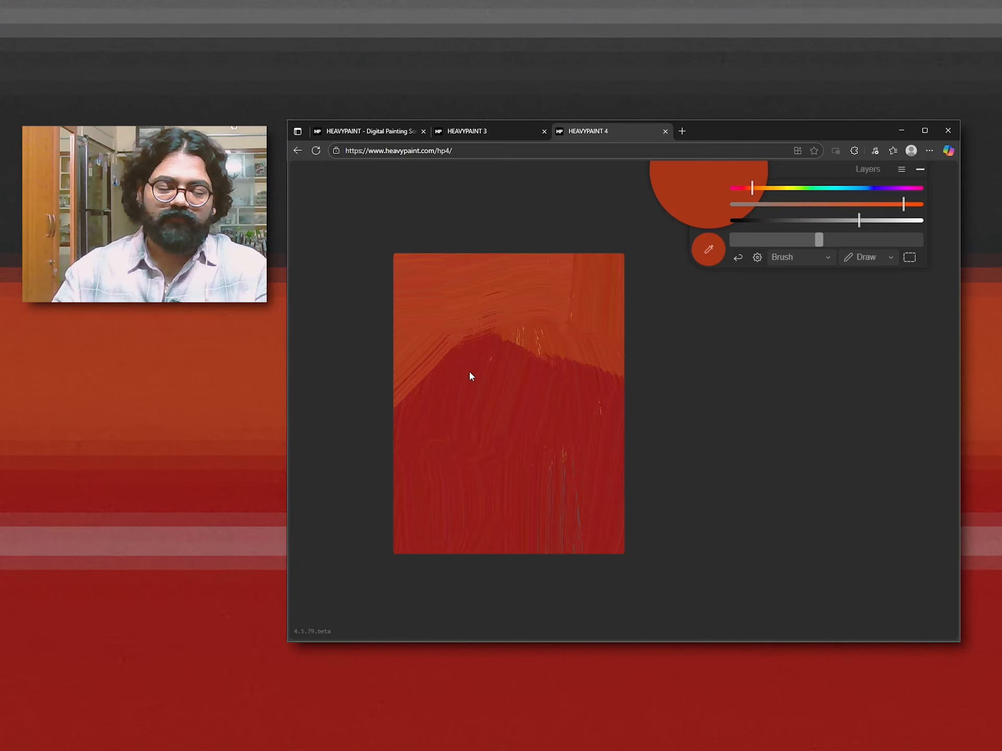
Sample the canvas red, brush a broad arch over the red and orange boundary, and undo two strokes before extending its left side.
left_click(469, 371, "alt")
mouse_move(479, 327)
left_mouse_down()
mouse_move(545, 297)
mouse_move(456, 357)
mouse_move(546, 324)
mouse_move(559, 326)
mouse_move(572, 349)
mouse_move(611, 360)
left_mouse_up()
key("ctrl+z")
key("ctrl+z")
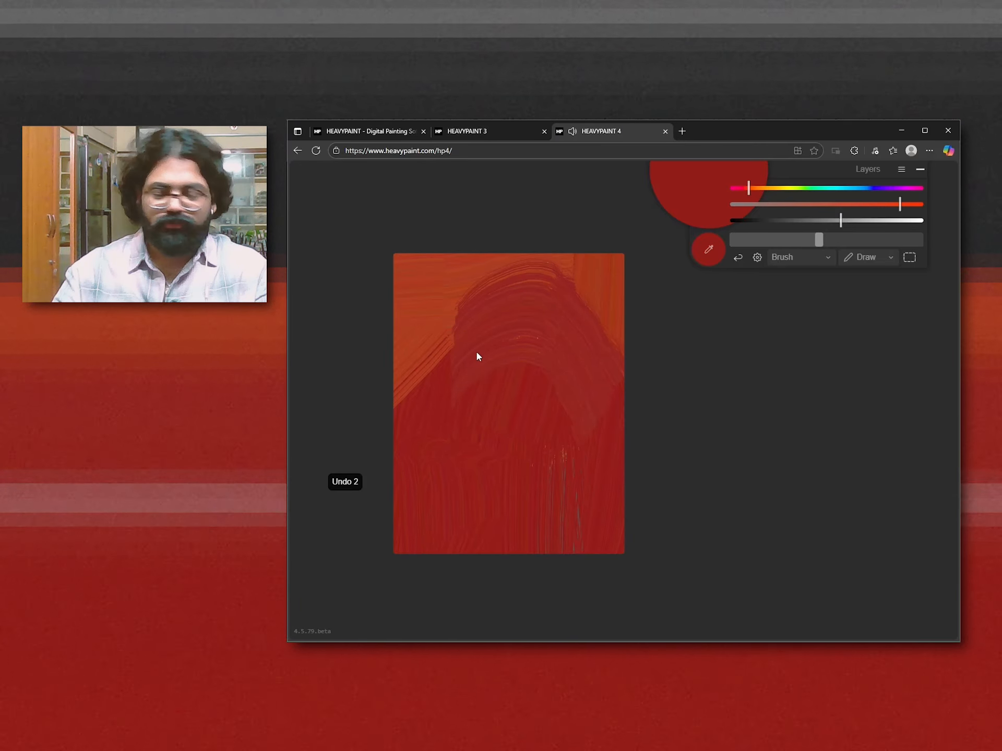
left_click_drag(475, 349, 396, 436)
Sample the orange, brush a lighter orange-red patch at the canvas's right edge, and undo the last stroke.
left_click(611, 323, "alt")
mouse_move(616, 418)
left_mouse_down()
mouse_move(571, 464)
mouse_move(579, 506)
left_mouse_up()
key("ctrl+z")
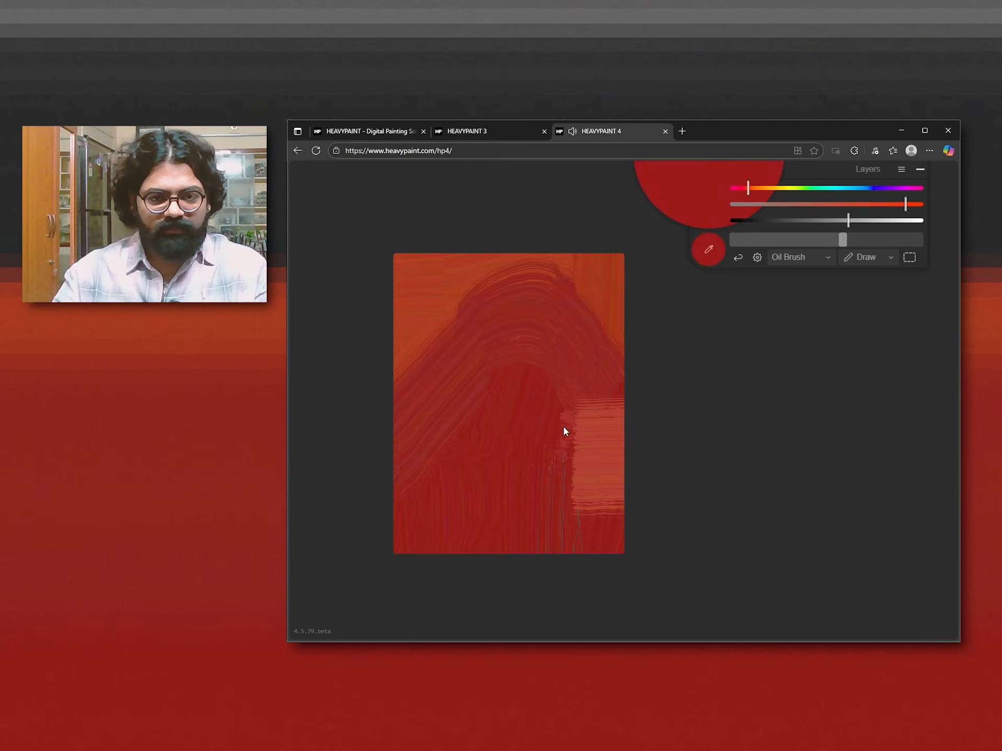
With the Oil Brush, lay red strokes across the middle of the arch and green strokes along the upper edge and upper-right corner.
mouse_move(563, 427)
left_mouse_down()
mouse_move(482, 427)
mouse_move(528, 389)
left_mouse_up()
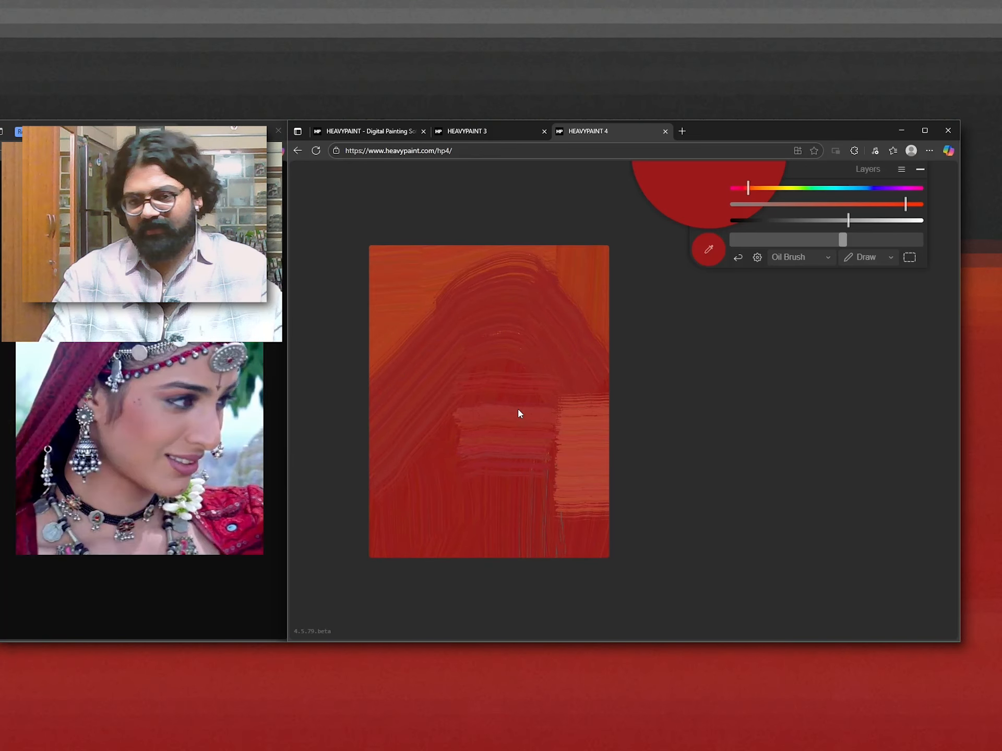
left_click_drag(516, 410, 512, 412)
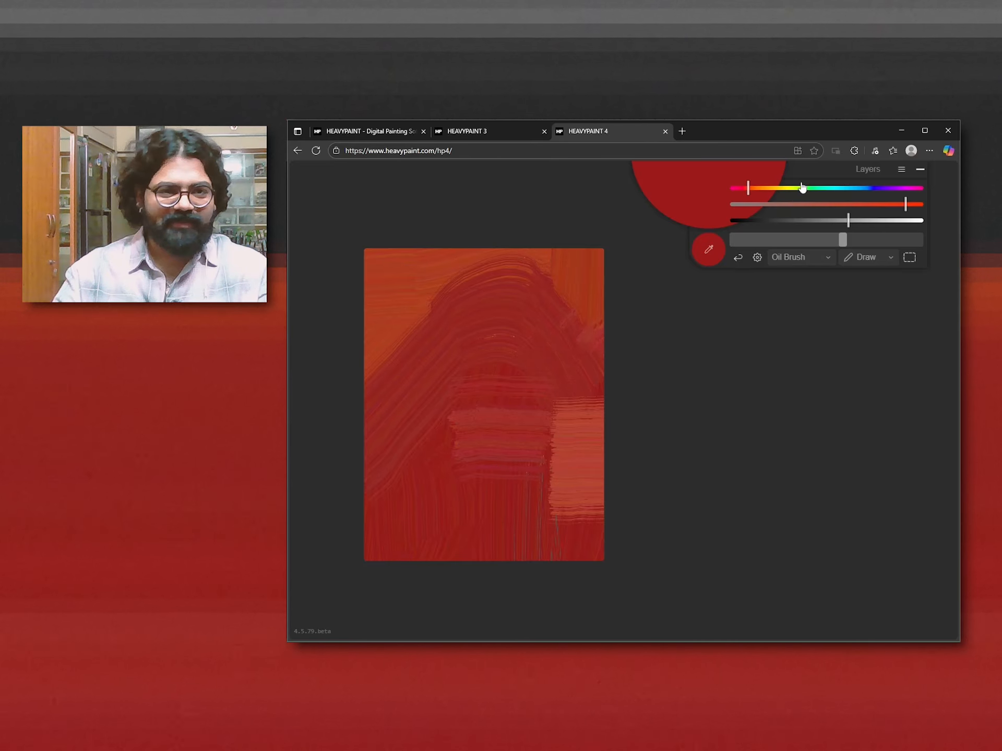
left_click(805, 188)
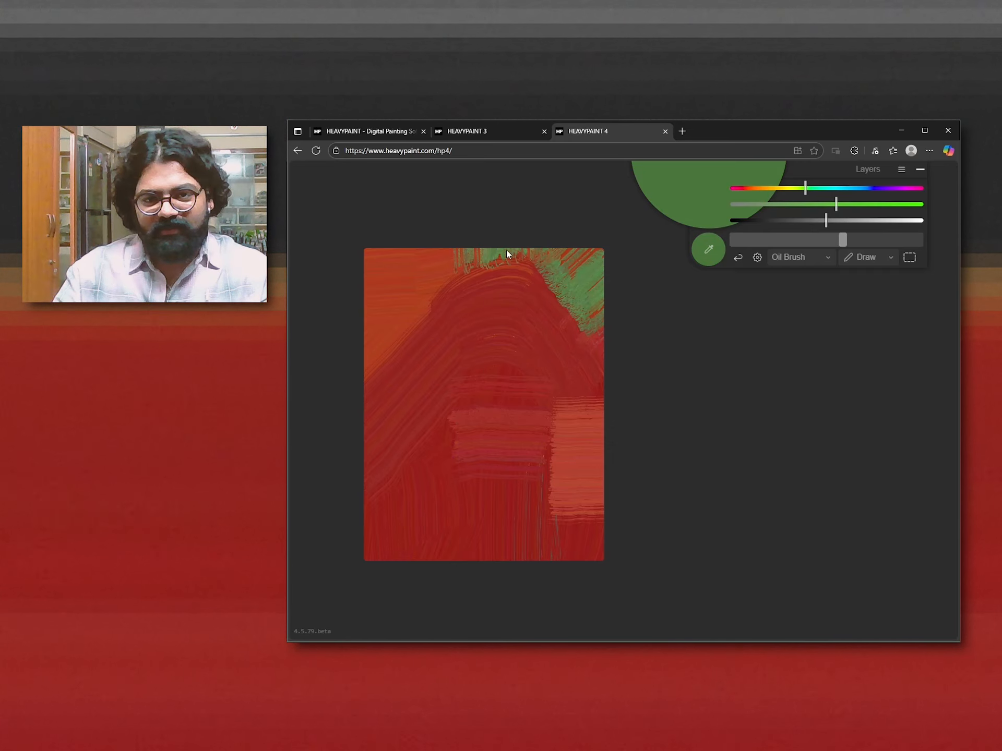
mouse_move(509, 261)
left_mouse_down()
mouse_move(459, 269)
mouse_move(575, 274)
mouse_move(580, 250)
mouse_move(525, 256)
left_mouse_up()
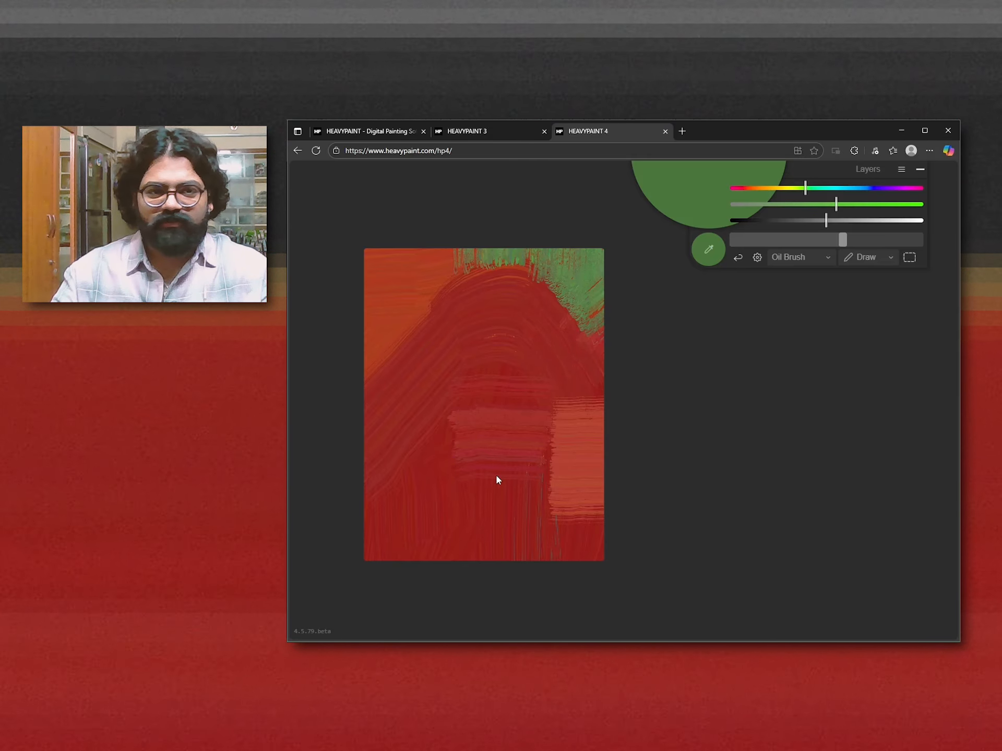
Paint purple strokes in the lower-right corner and inside the arch, and a short beige patch over the orange block.
left_click_drag(890, 188, 898, 189)
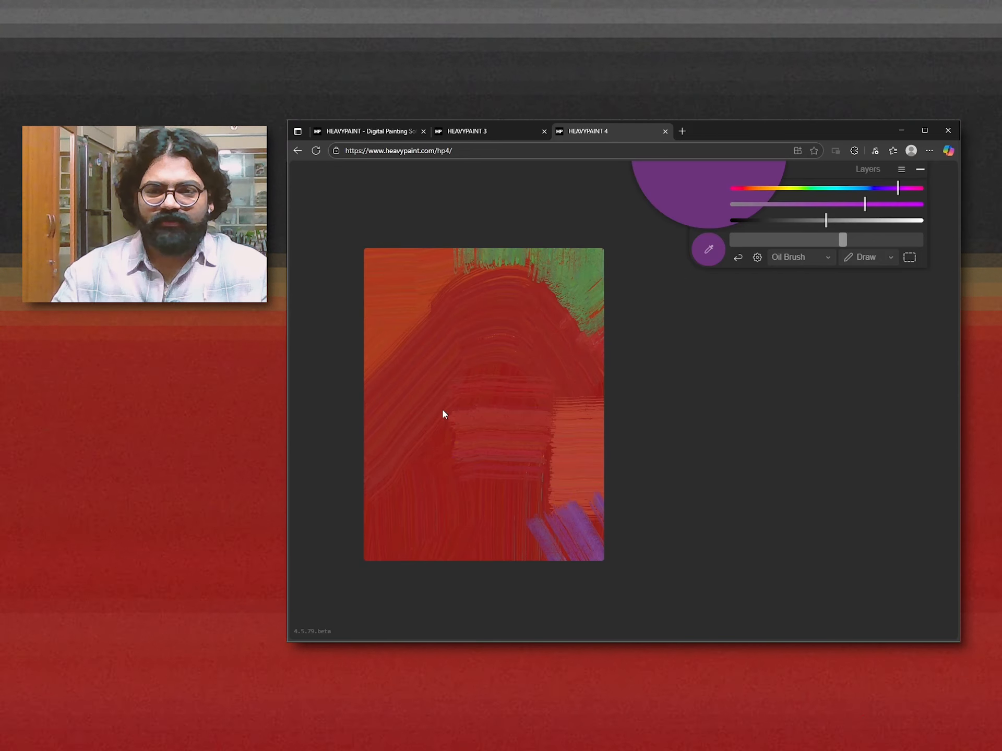
left_click_drag(476, 339, 553, 311)
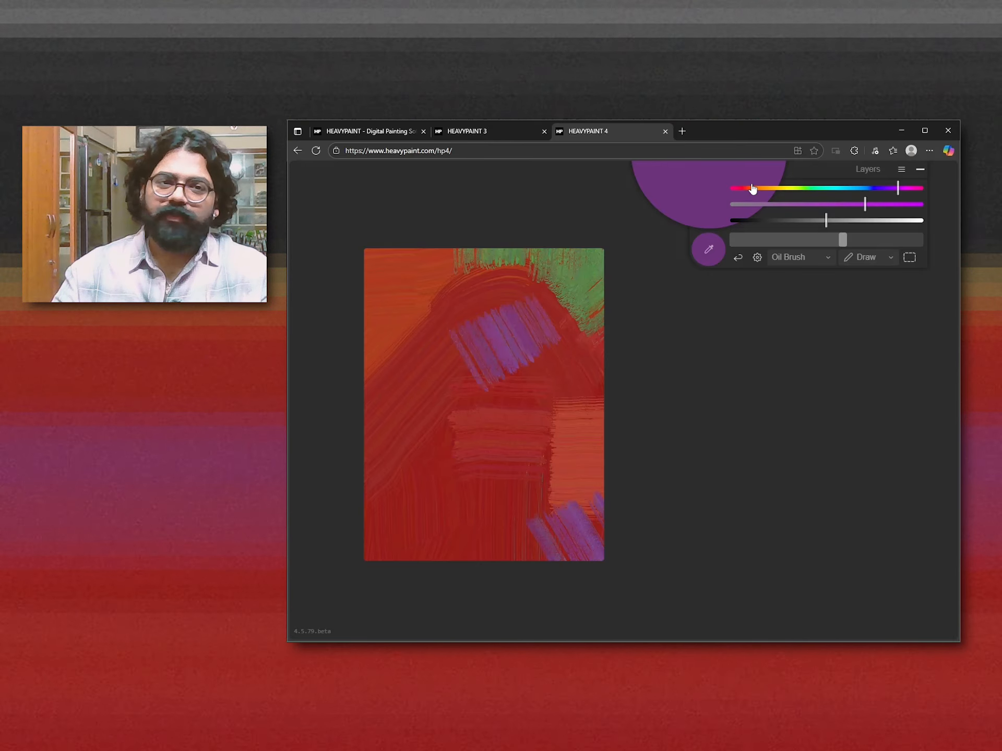
left_click(754, 188)
left_click(787, 204)
left_click(841, 220)
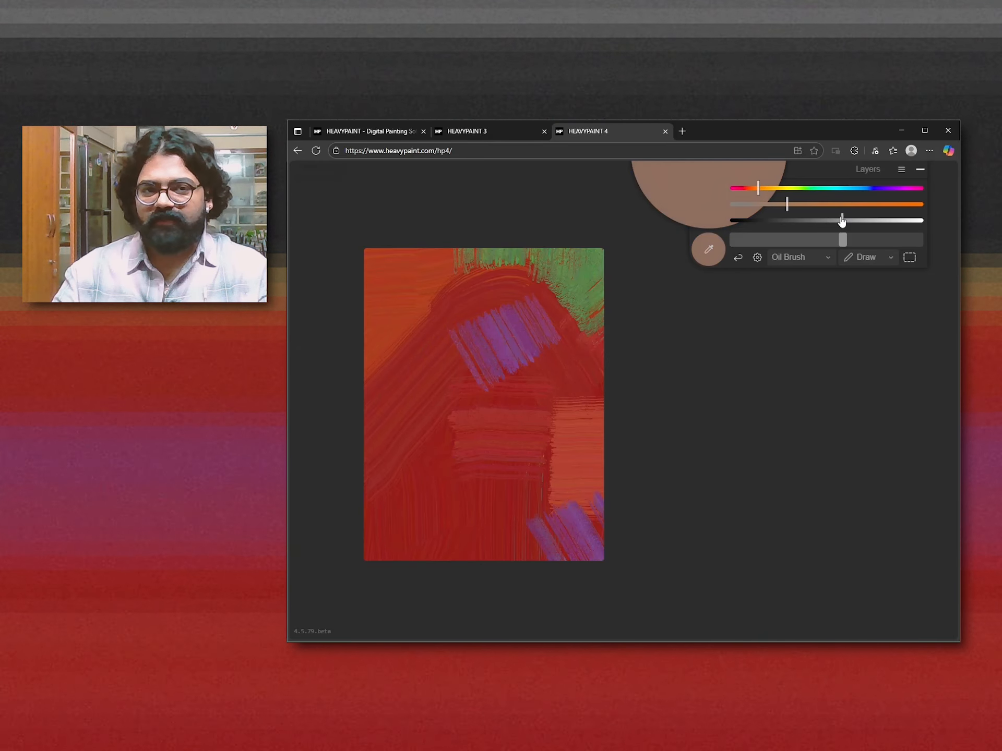
left_click_drag(547, 417, 601, 415)
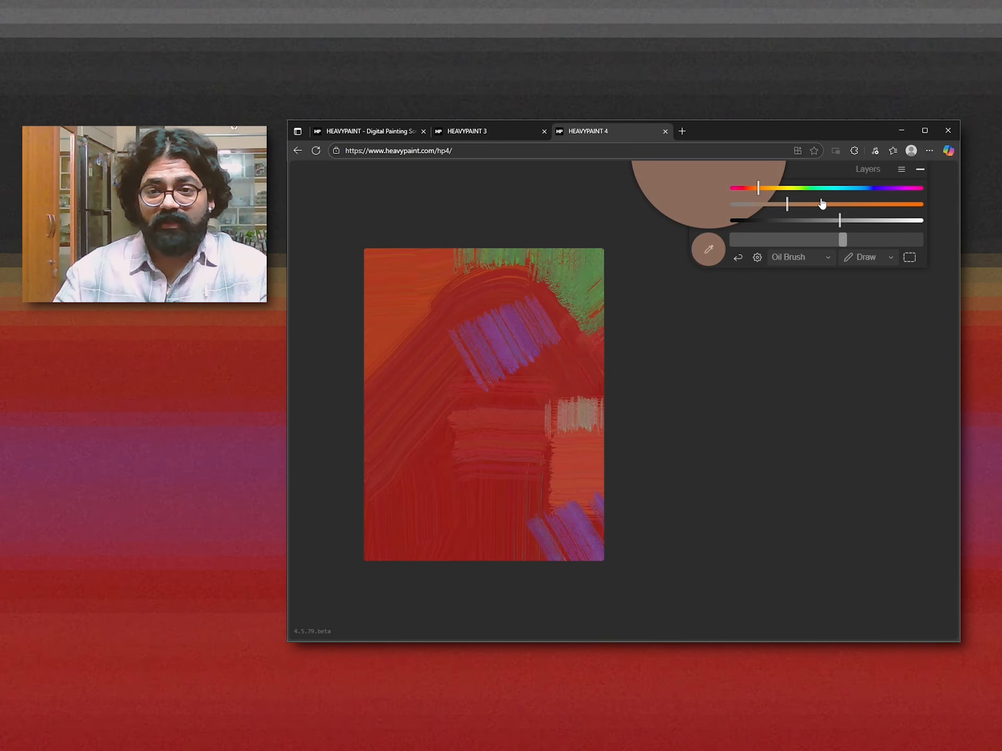
Mix a muted yellow-tan, cover the upper-left corner in cream, and lay pink and blue strokes along the canvas's left side.
left_click_drag(818, 205, 809, 209)
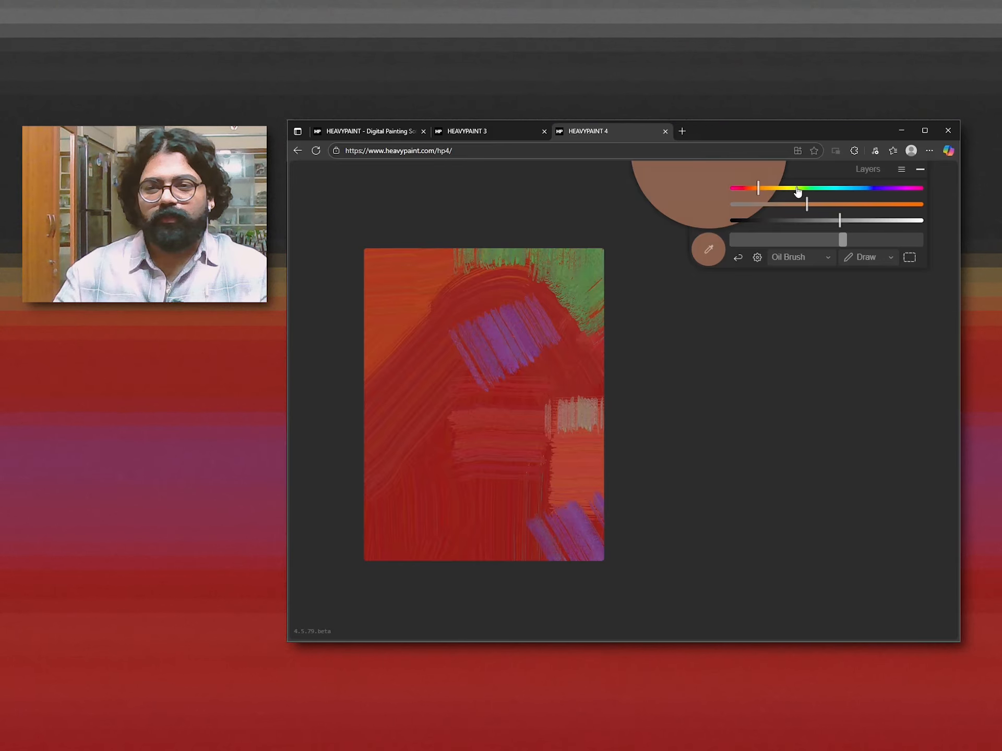
left_click(777, 188)
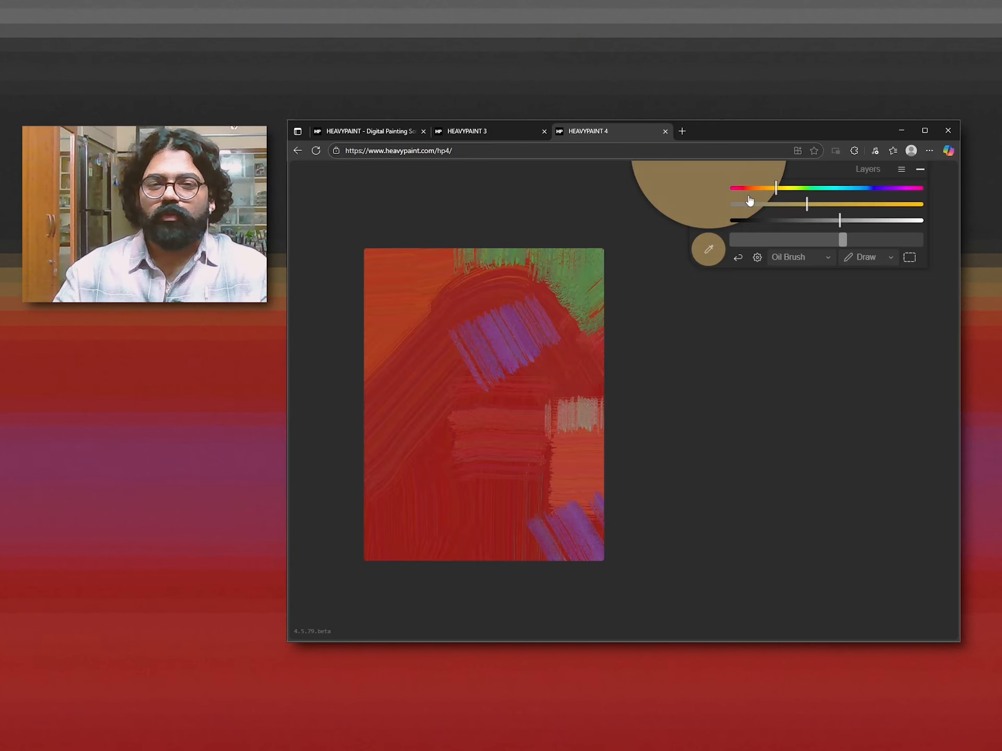
mouse_move(444, 327)
left_mouse_down()
mouse_move(417, 282)
mouse_move(432, 365)
mouse_move(407, 449)
left_mouse_up()
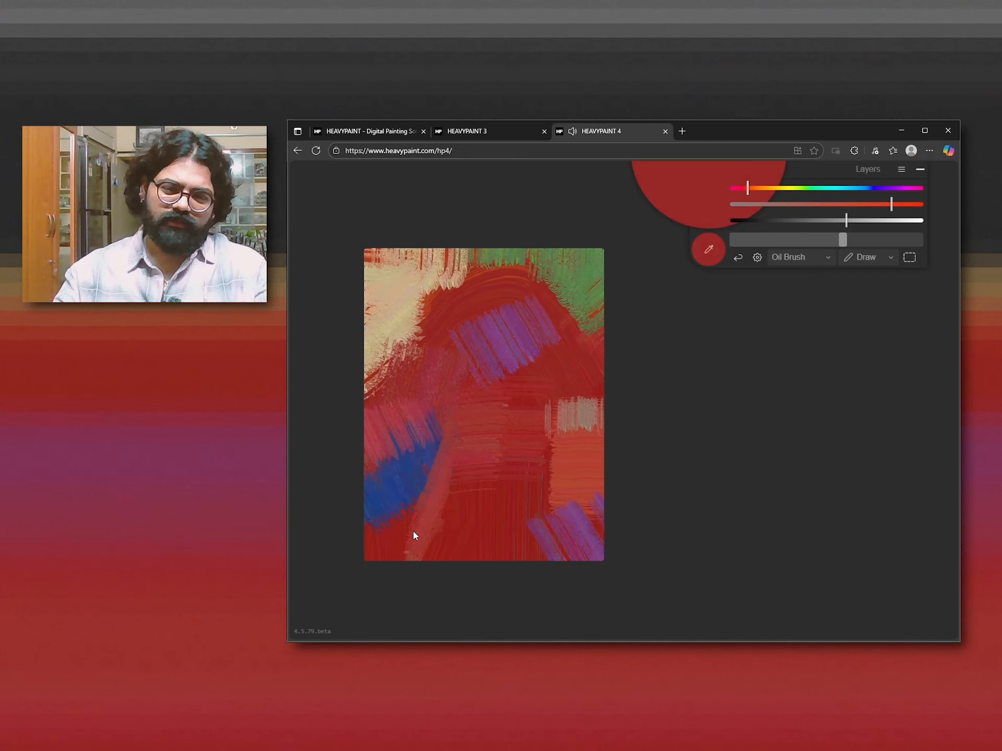
Sample the blue of the left patch and extend it down into the lower-left corner.
left_click(399, 498, "alt")
left_click_drag(387, 529, 384, 560)
left_click(456, 441, "alt")
left_click(427, 456, "alt")
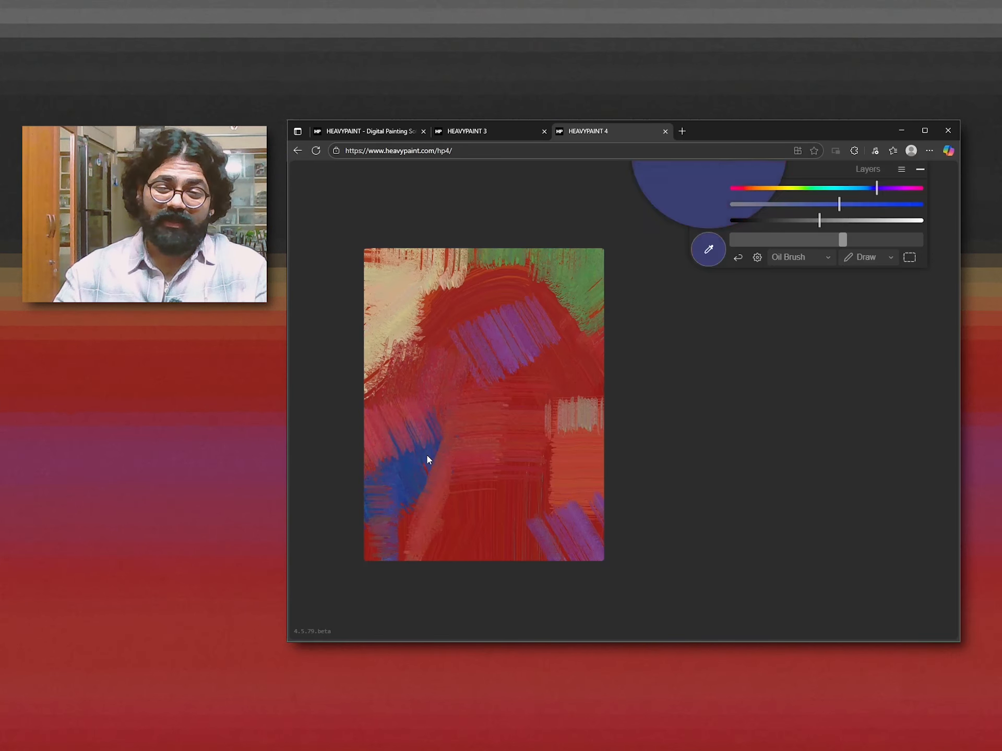
Brush a thin blue diagonal from the left patch to the lower-right purple strokes, undoing rejected attempts and the orange smear beside it.
left_click(427, 456, "alt")
mouse_move(425, 441)
left_mouse_down()
mouse_move(447, 469)
mouse_move(487, 488)
left_mouse_up()
key("ctrl+z")
mouse_move(424, 439)
left_mouse_down()
mouse_move(540, 519)
mouse_move(478, 484)
mouse_move(486, 477)
left_mouse_up()
left_click(495, 472, "alt")
key("ctrl+z")
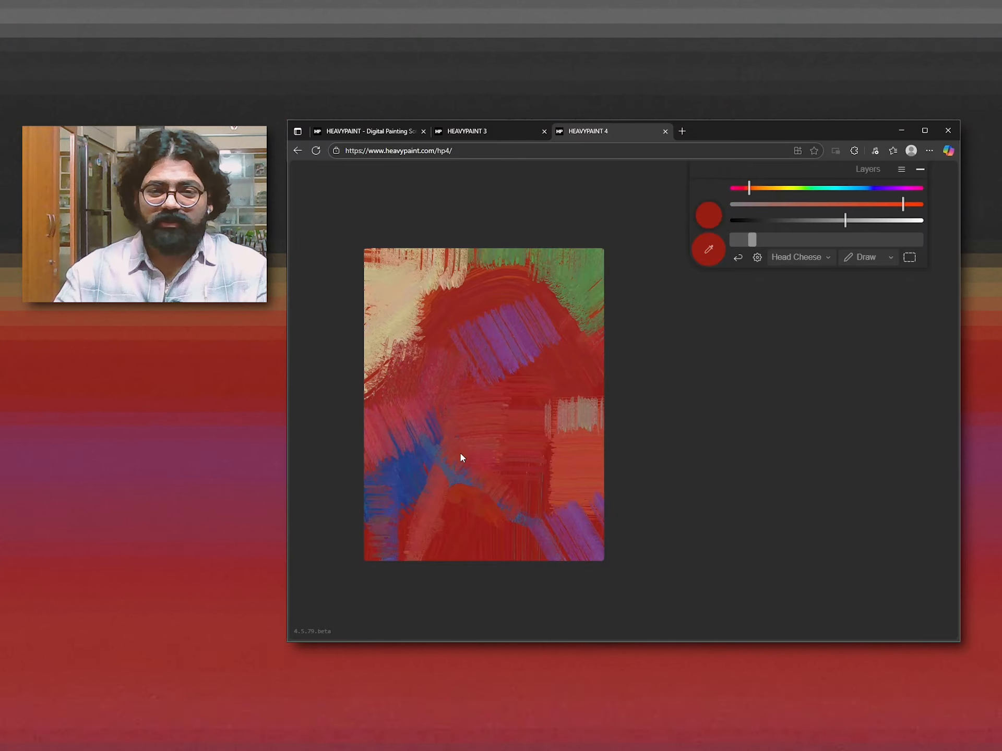
key("ctrl+z")
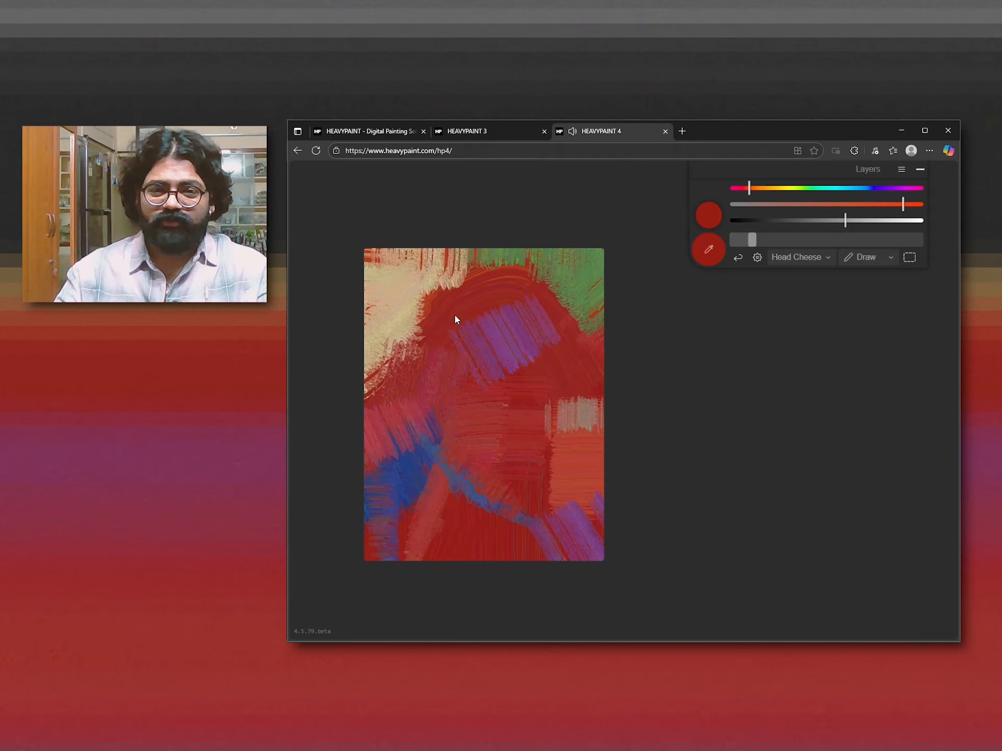
With the Head Cheese brush, paint a magenta headscarf, a dark blue hair shape with blue eyes, and tan face shapes.
left_click(426, 334, "alt")
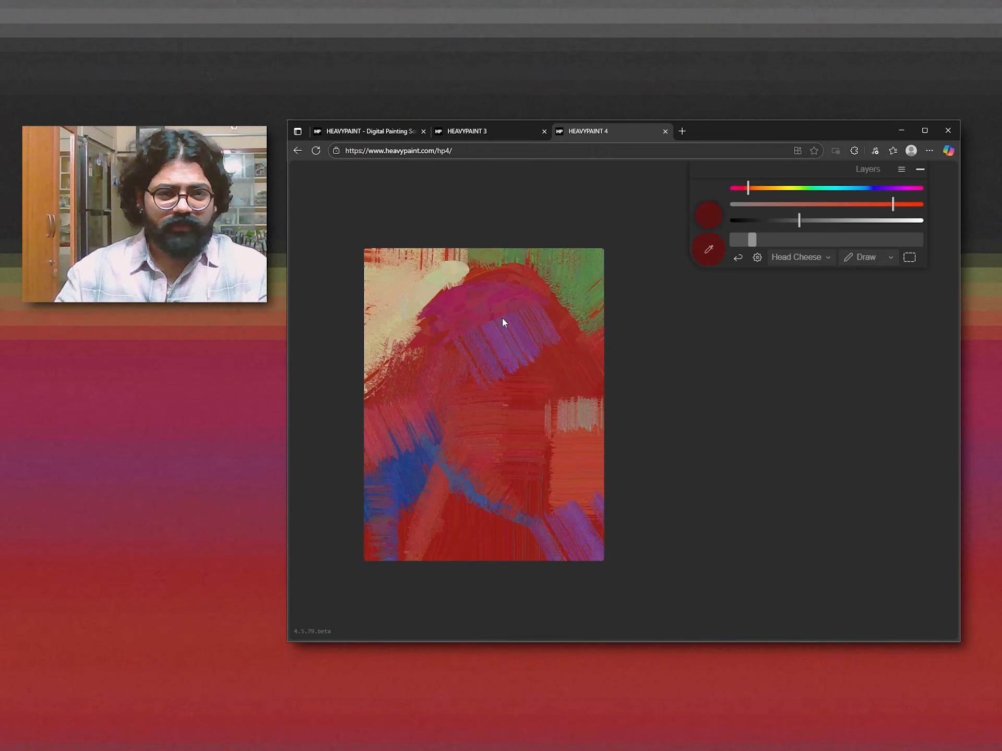
left_click(872, 188)
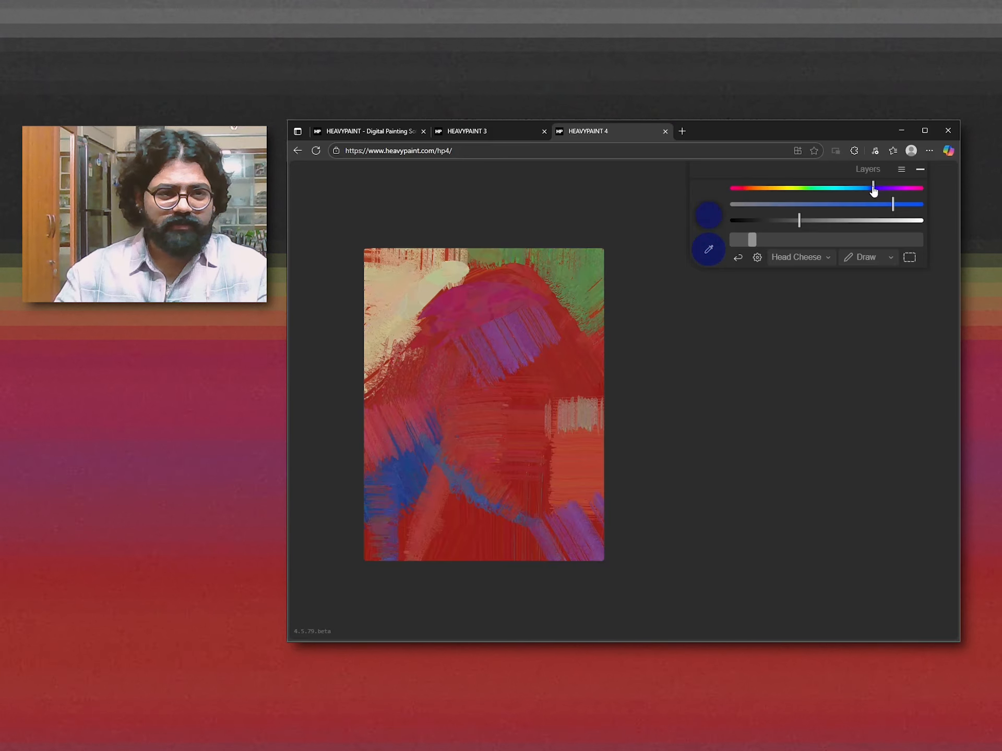
mouse_move(548, 295)
left_mouse_down()
mouse_move(470, 355)
mouse_move(579, 328)
mouse_move(566, 307)
mouse_move(563, 339)
left_mouse_up()
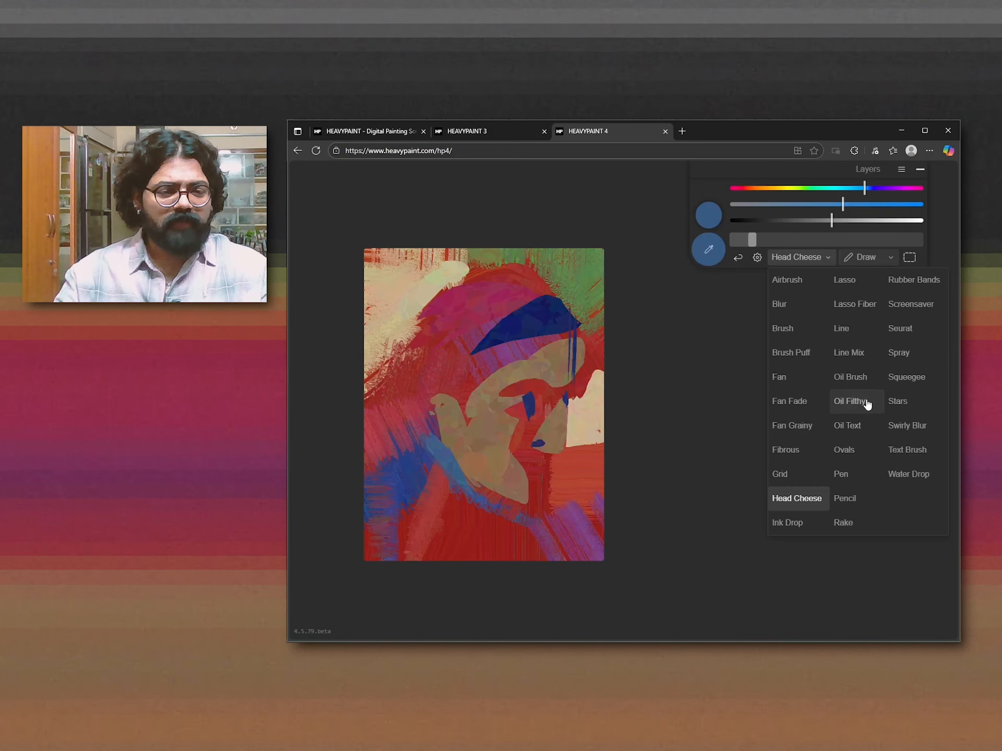
Switch to the Brush Puff brush and dab blue, pink and red marks over the shoulder area, plus a peach cheek patch.
left_click(850, 402)
left_click(799, 257)
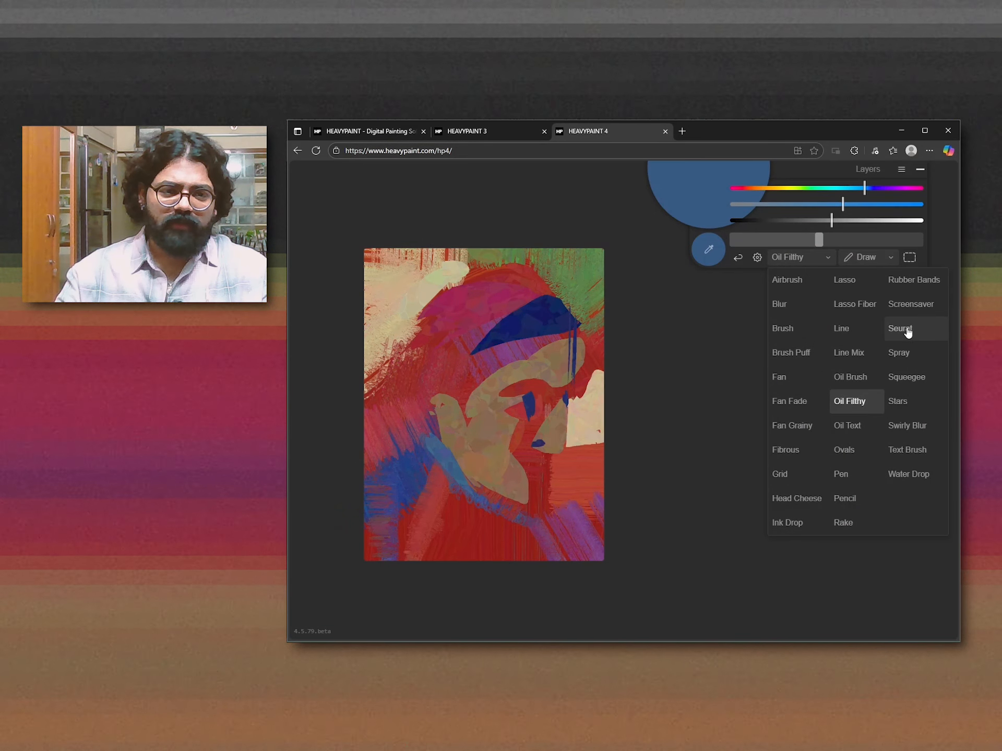
mouse_move(400, 437)
left_mouse_down()
mouse_move(380, 466)
mouse_move(409, 428)
mouse_move(436, 451)
left_mouse_up()
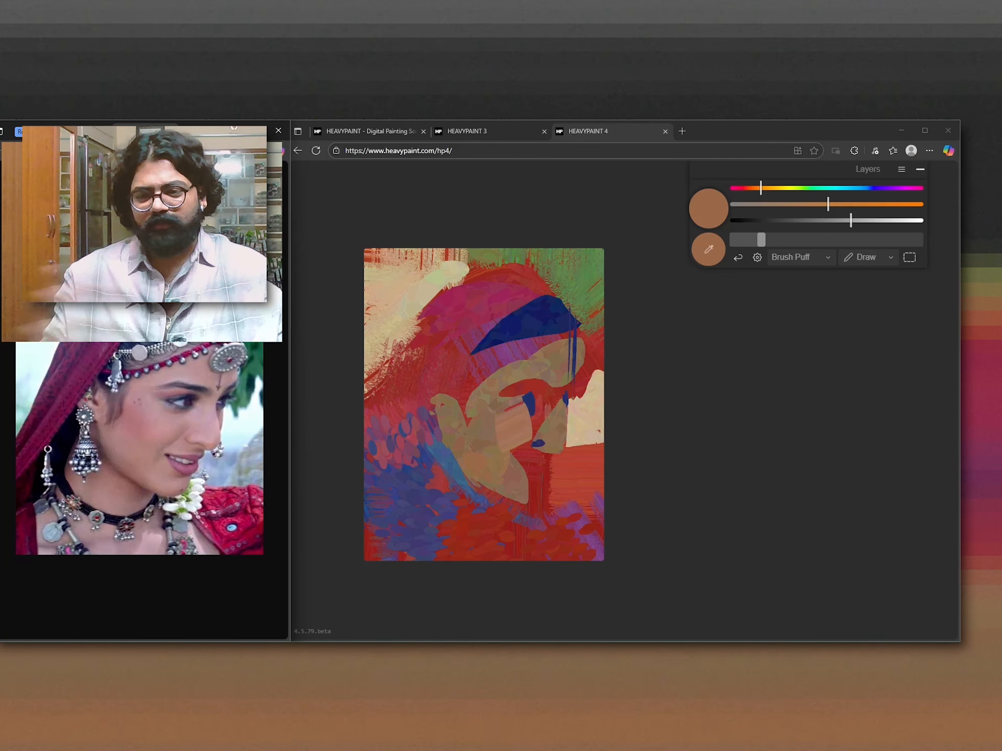
Zoom out the reference photo and the painting to thumbnail size to compare their overall shapes and colors.
scroll(177, 350, "down", 2)
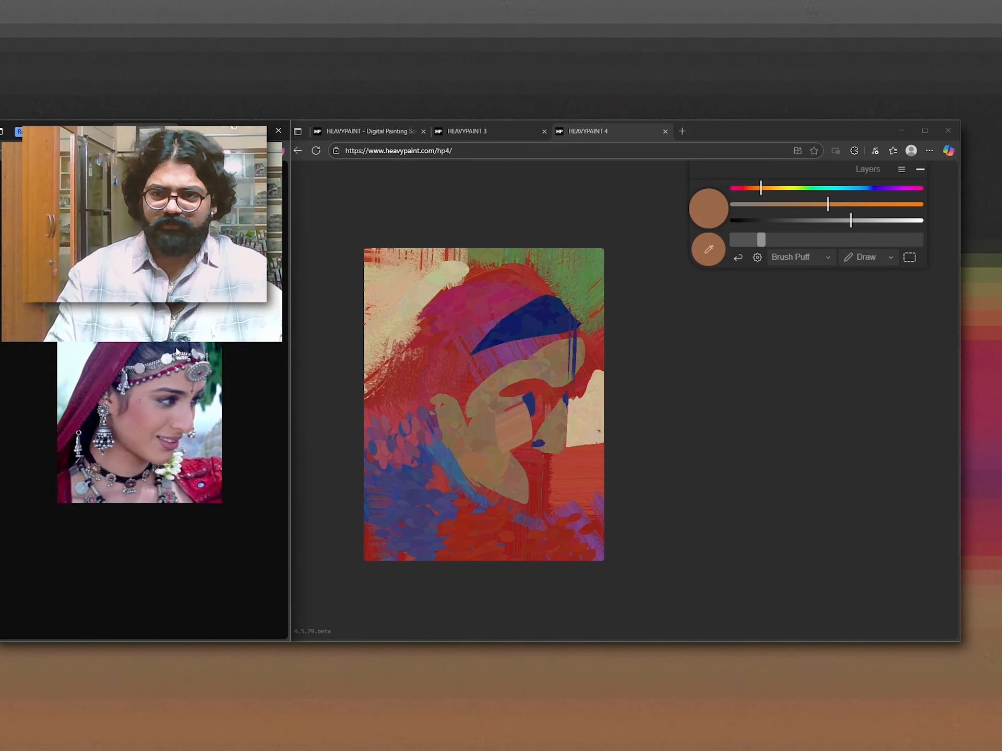
scroll(177, 351, "down", 3)
scroll(176, 351, "up", 4)
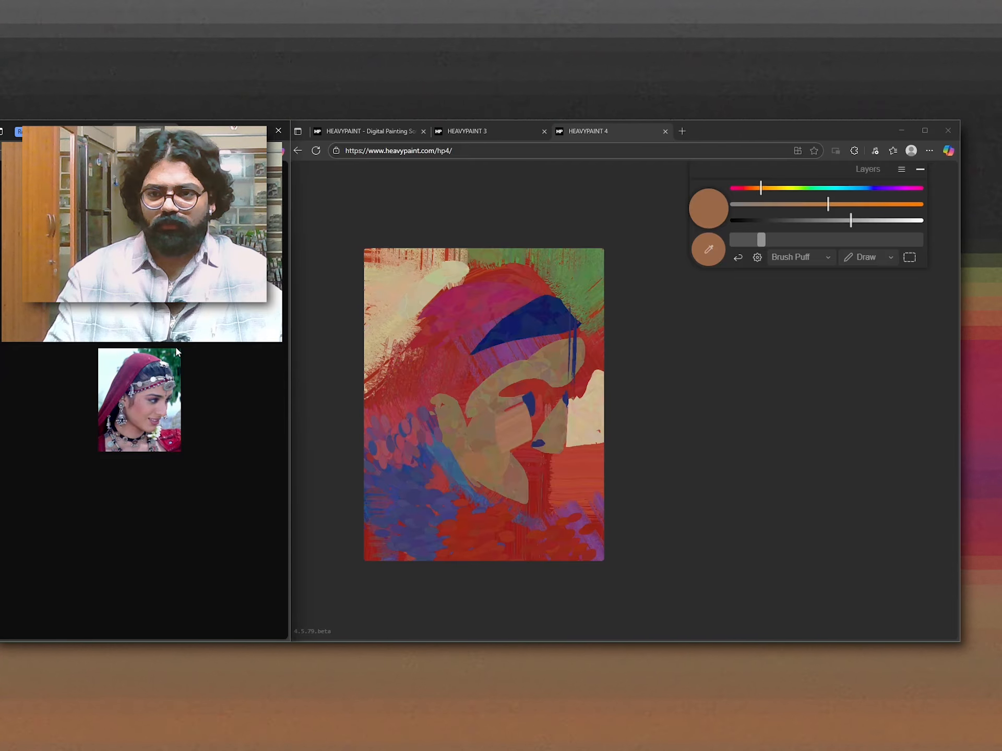
scroll(177, 351, "down", 1)
left_click(694, 438)
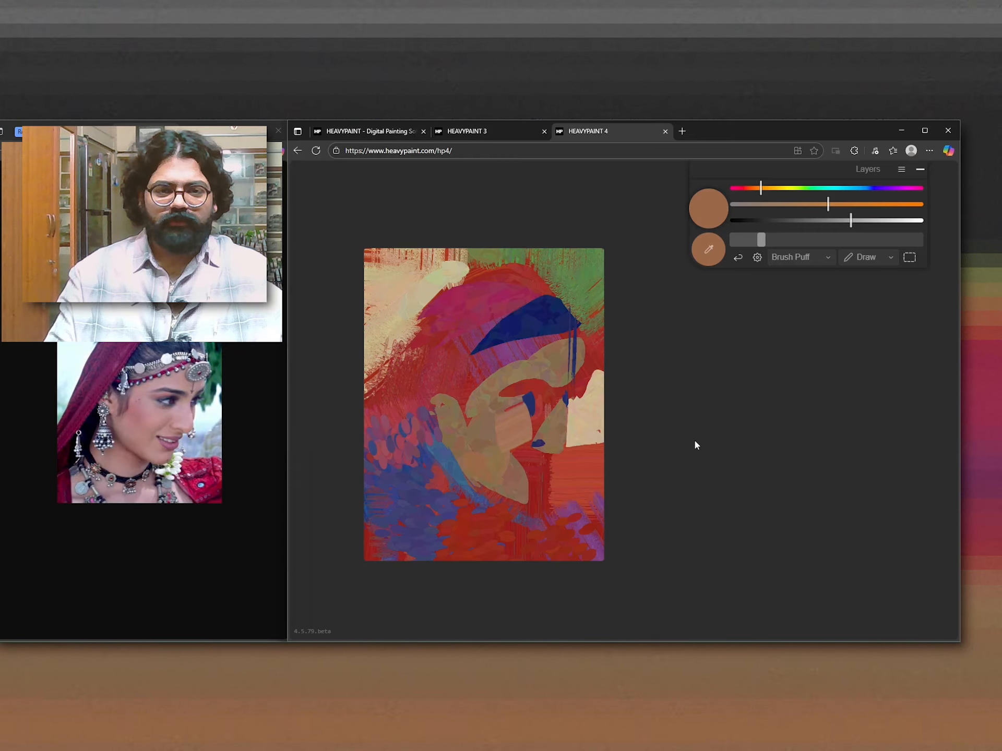
scroll(693, 438, "down", 4)
scroll(145, 400, "down", 4)
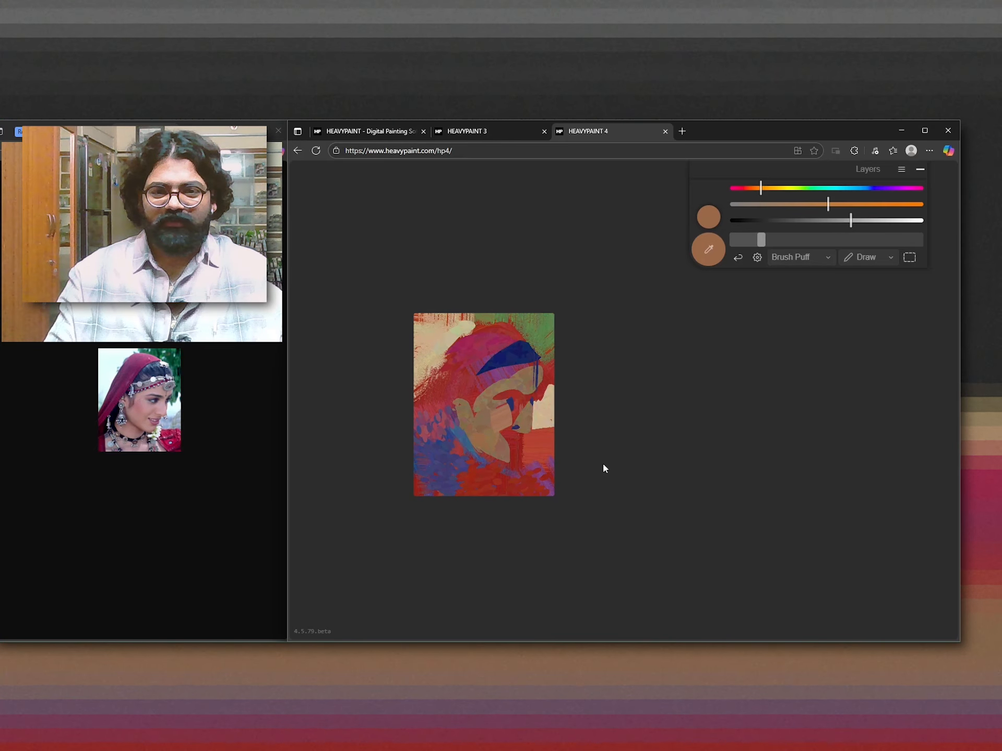
scroll(603, 465, "down", 4)
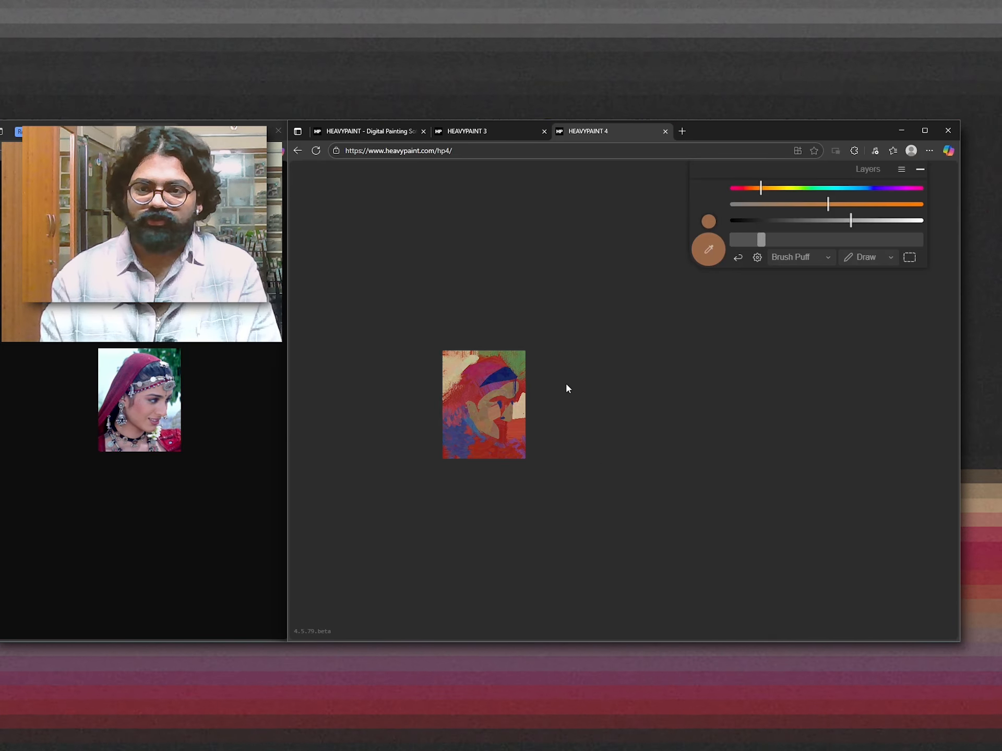
Sample the headscarf color, shift it to purple, and extend the scarf down the left side of the head.
left_click(465, 391, "alt")
left_click_drag(465, 388, 458, 393)
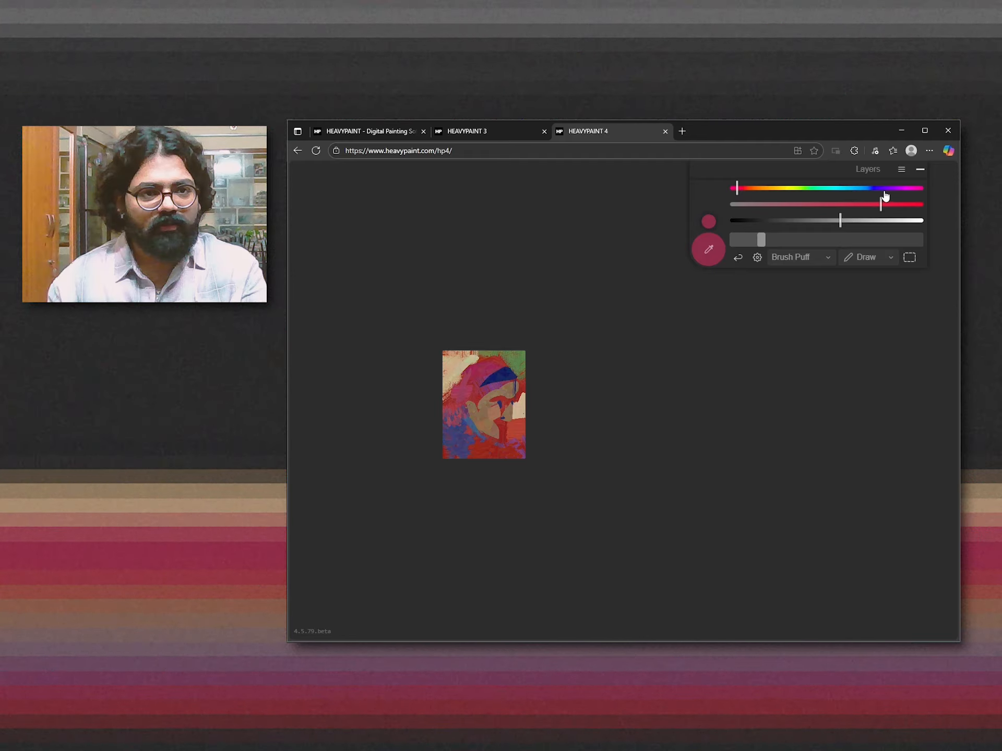
mouse_move(885, 191)
left_mouse_down()
mouse_move(897, 189)
mouse_move(825, 221)
left_mouse_up()
left_click_drag(481, 370, 447, 420)
Sample the cream background beside the scarf, lay peach strokes over the lower face with the Oil Brush, and undo the last neck stroke.
left_click(453, 381, "alt")
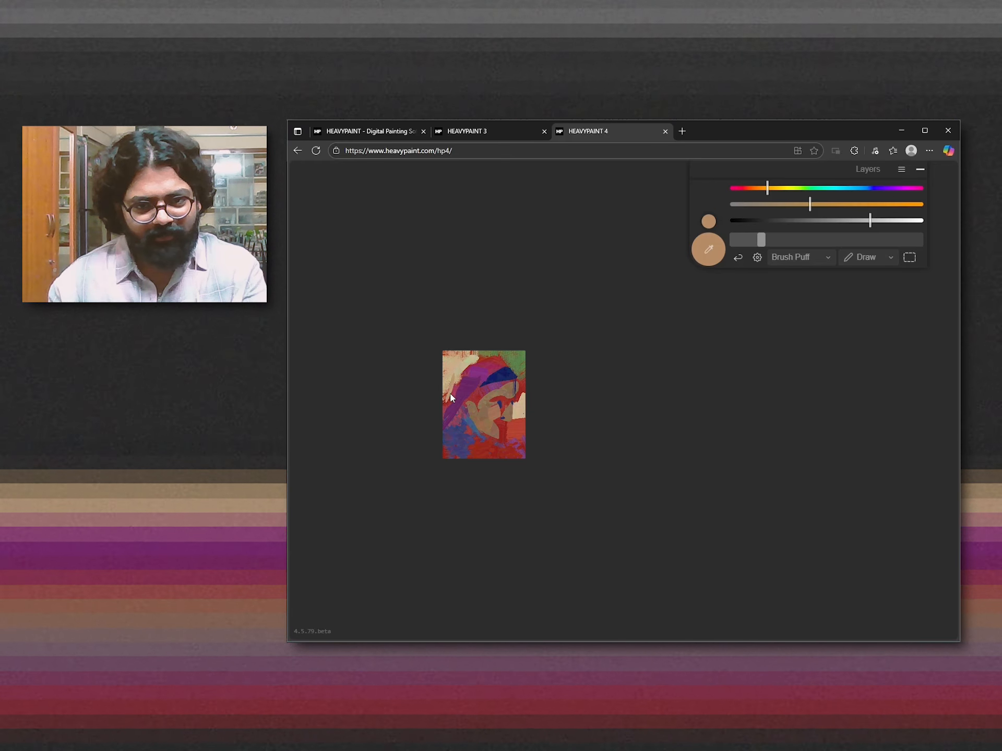
left_click(456, 381, "alt")
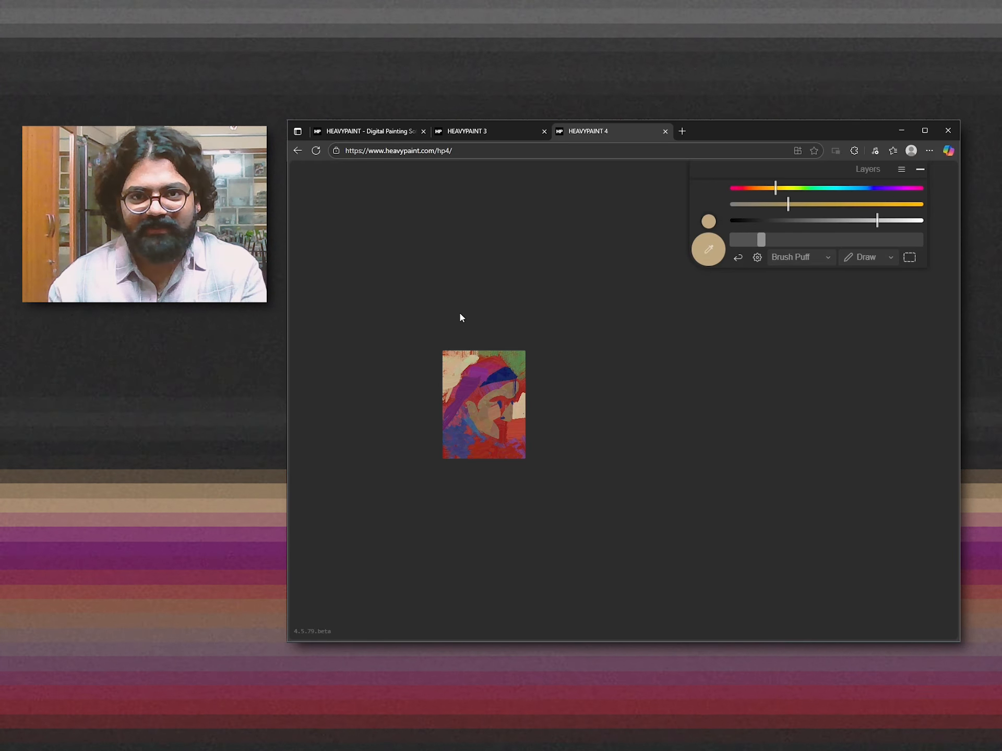
left_click(454, 376, "alt")
key("ctrl+z")
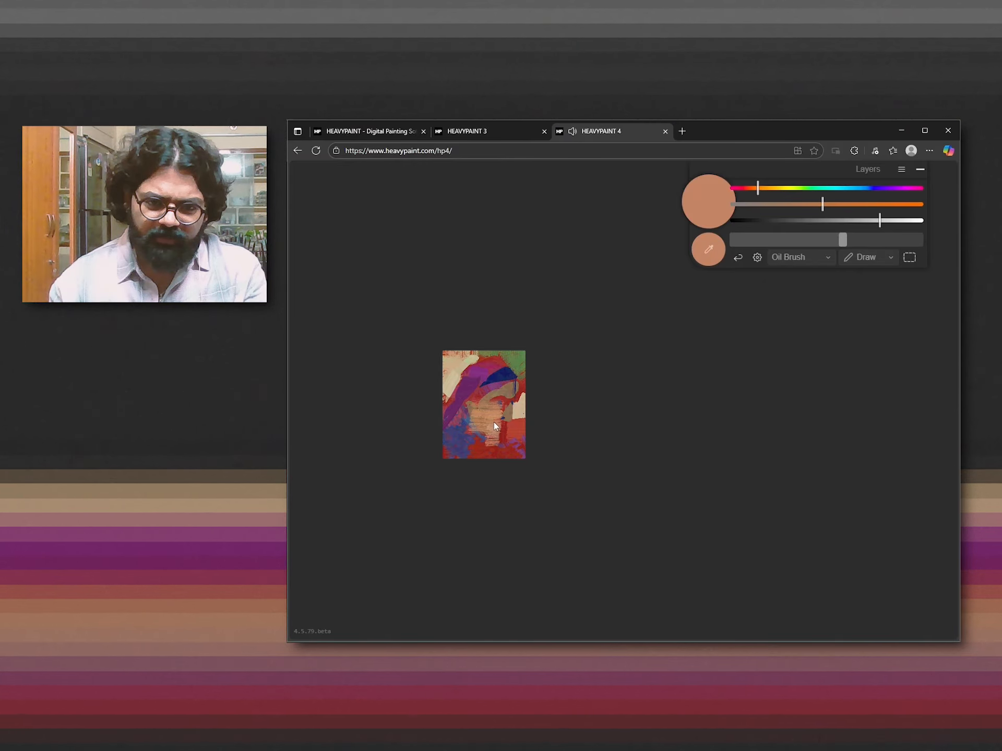
key("ctrl+z")
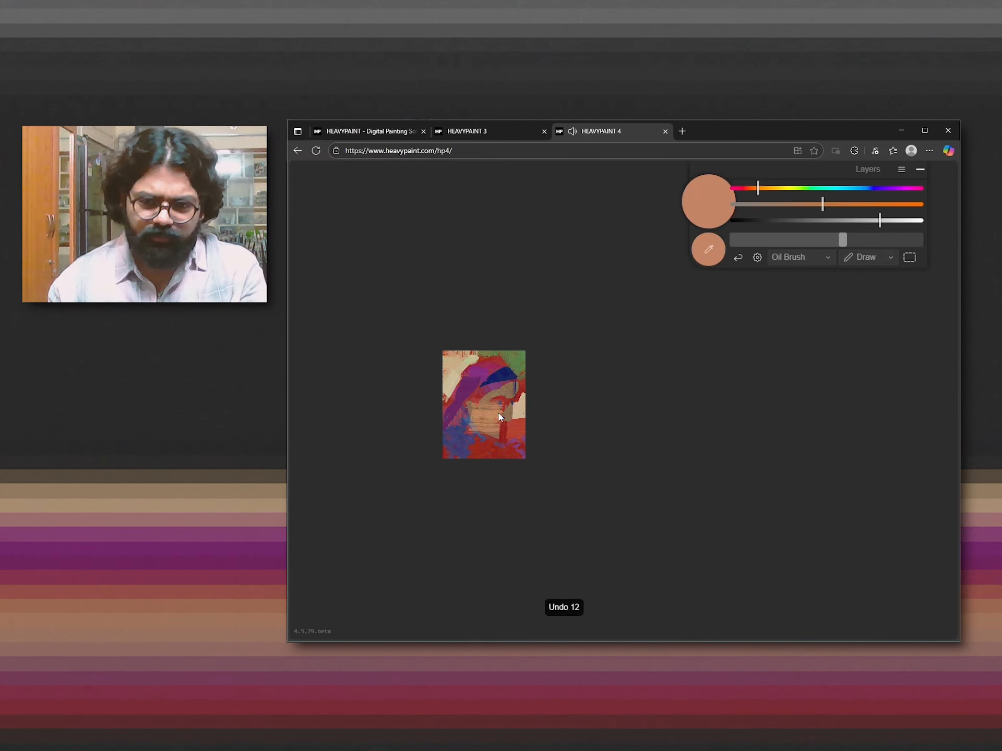
Brush a bright purple patch on the canvas's right edge below the face and darker green strokes in the upper-right corner.
left_click(902, 188)
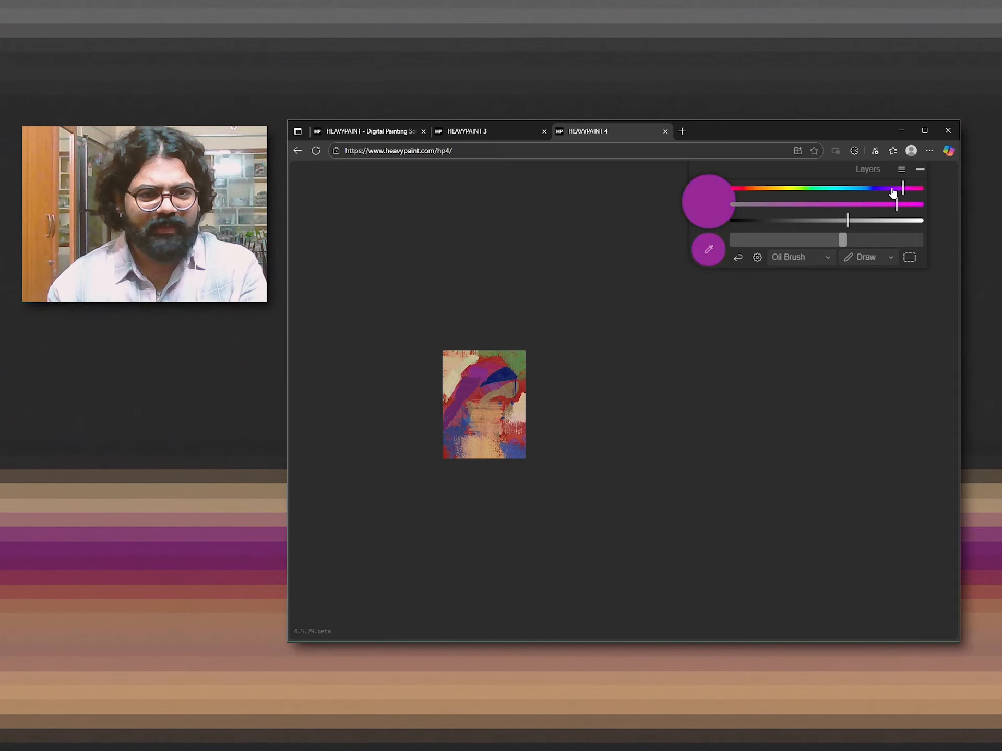
left_click_drag(521, 418, 519, 425)
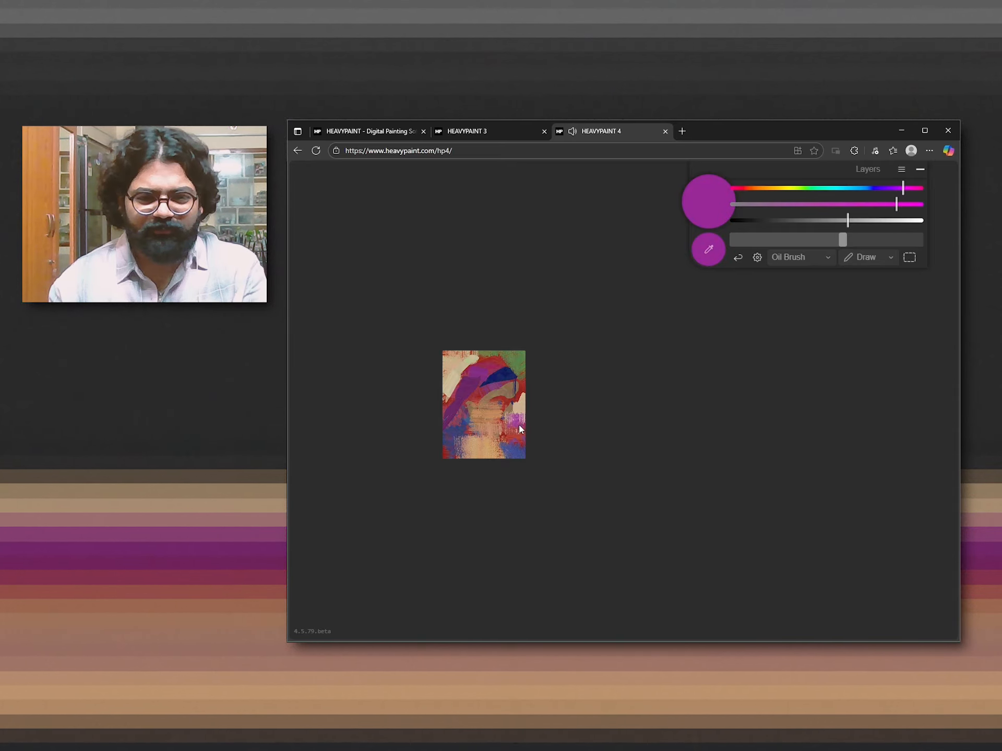
left_click(514, 367, "alt")
left_click_drag(494, 361, 547, 324)
left_click_drag(857, 226, 805, 221)
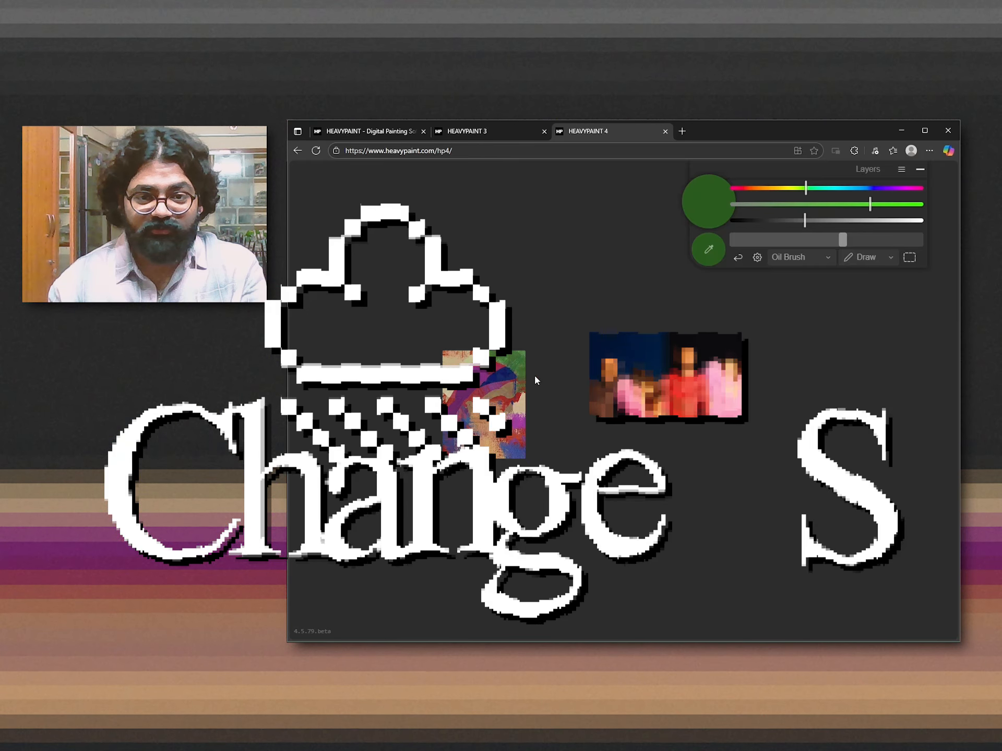
Sample the cream background, dab a pale ornament band below the dark blue hair, and brush a dark blue necklace across the neck.
left_click(455, 358, "alt")
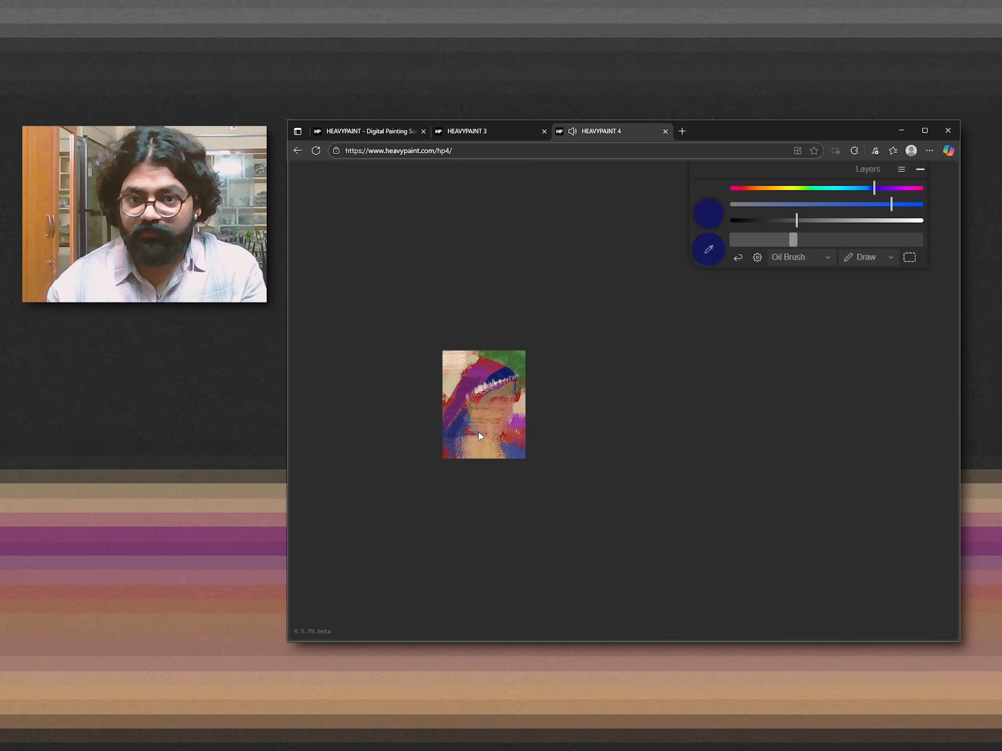
mouse_move(460, 434)
left_mouse_down()
mouse_move(489, 449)
mouse_move(476, 444)
mouse_move(475, 421)
mouse_move(498, 431)
mouse_move(488, 449)
mouse_move(505, 398)
mouse_move(494, 433)
left_mouse_up()
Sample skin tones from the neck and brow and repaint the lower face and neck in warm peach with the Oil Brush.
left_click(475, 441, "alt")
left_click(505, 398, "alt")
left_click(506, 400, "alt")
left_click(506, 401, "alt")
left_click(500, 457, "alt")
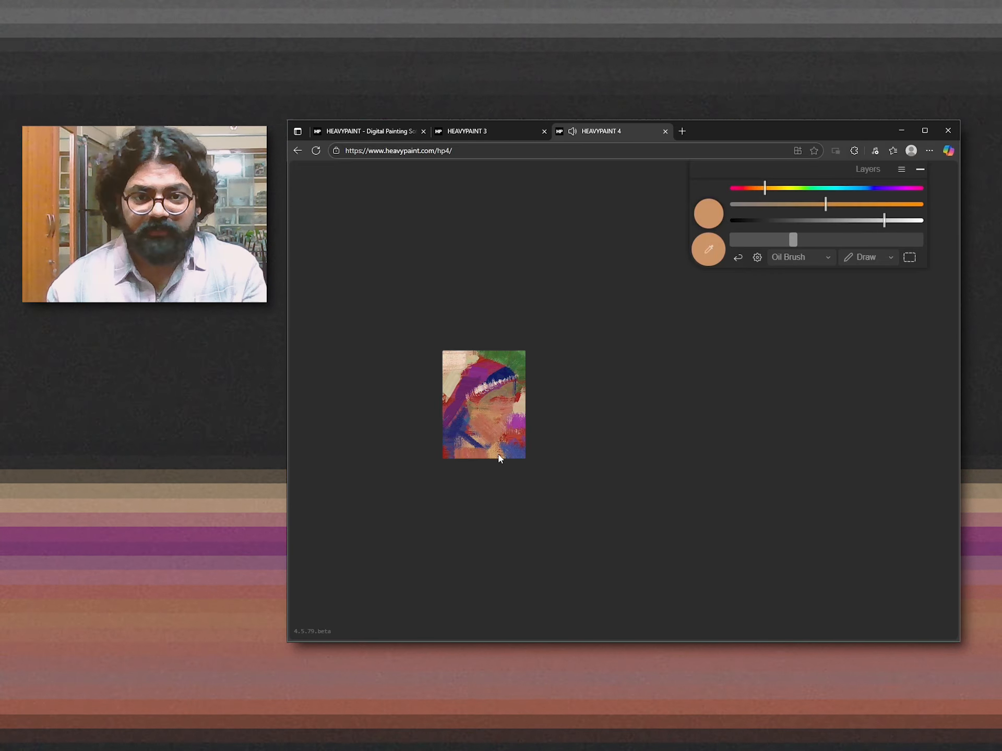
Undo the last stroke, sample reddish and peach tones from the face, and model the cheek, eyebrow and nose.
key("ctrl+z")
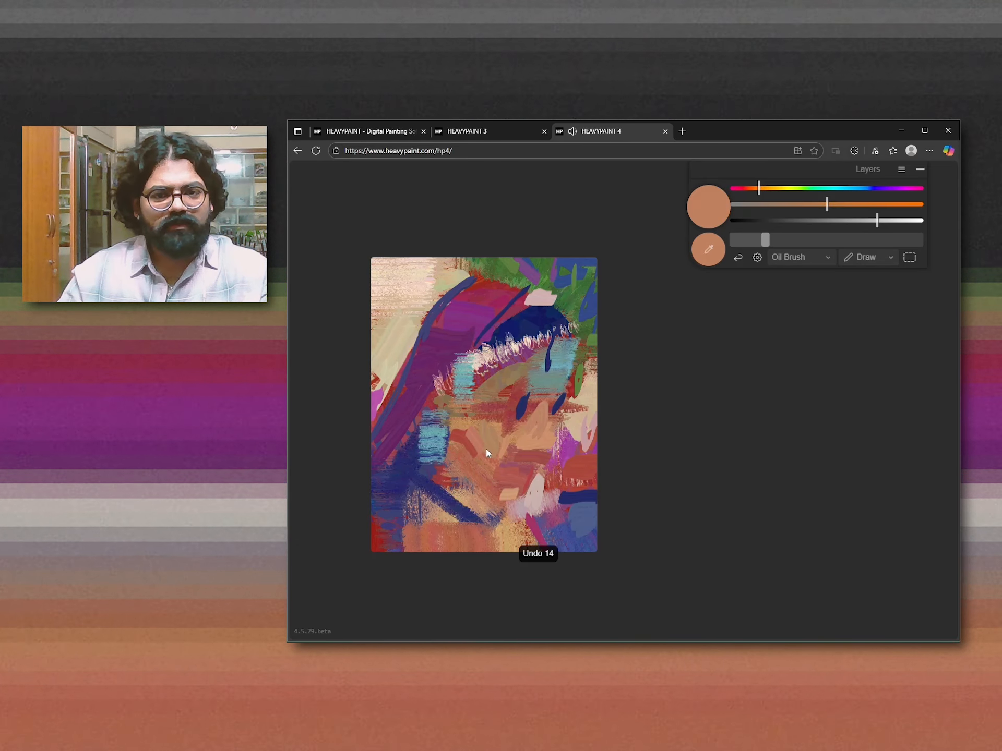
left_click(500, 411, "alt")
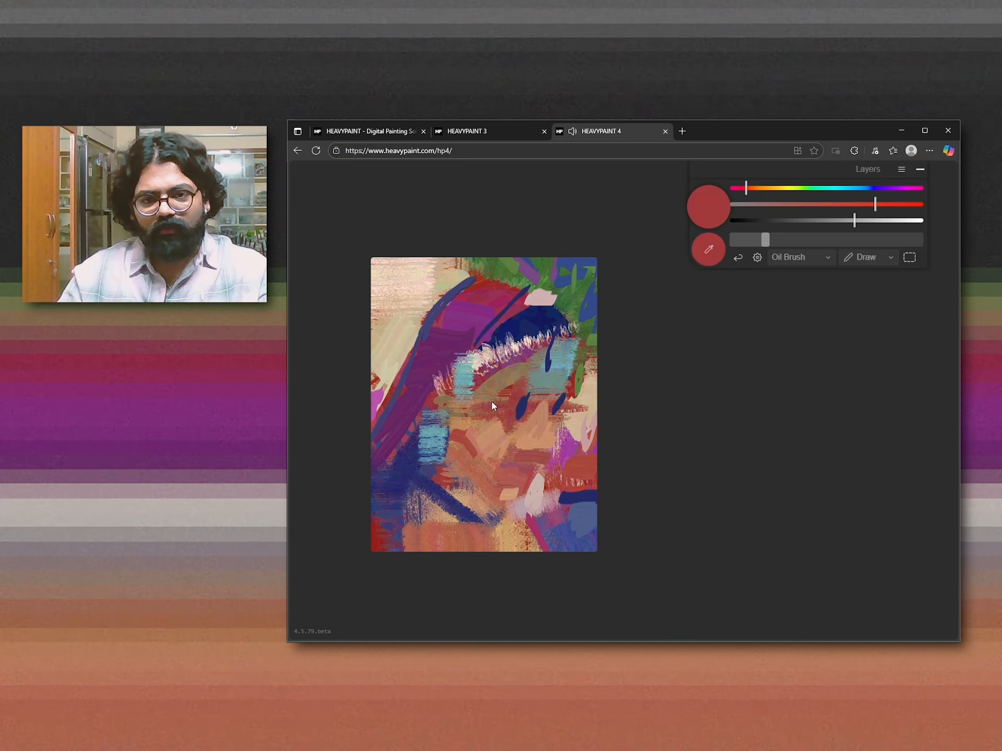
left_click(488, 429, "alt")
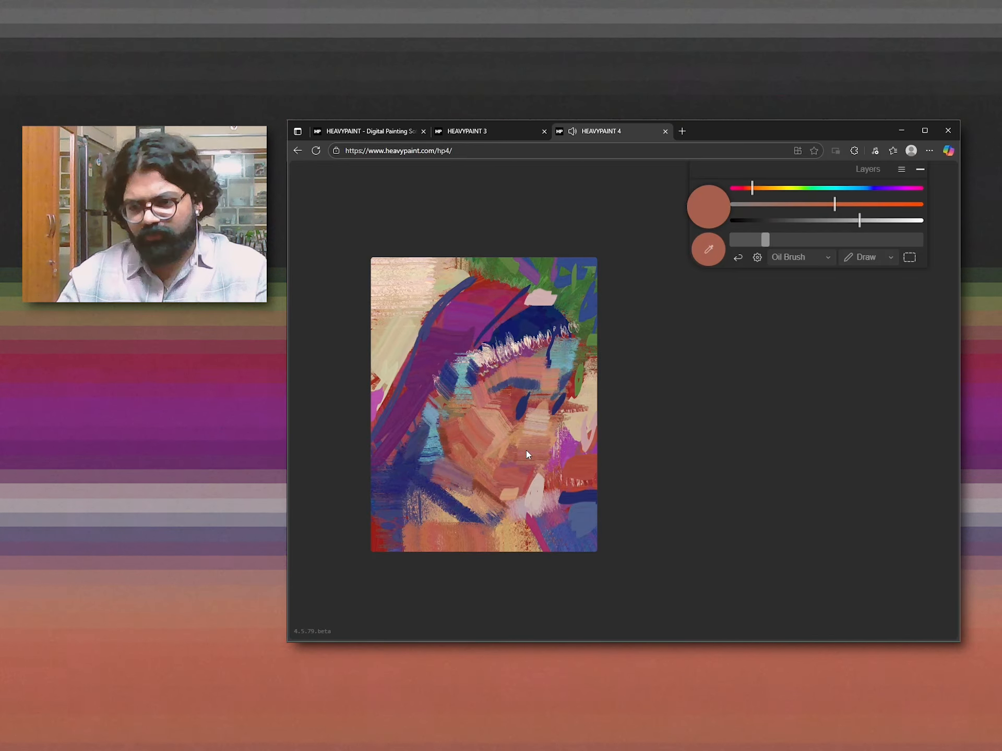
left_click(526, 452, "alt")
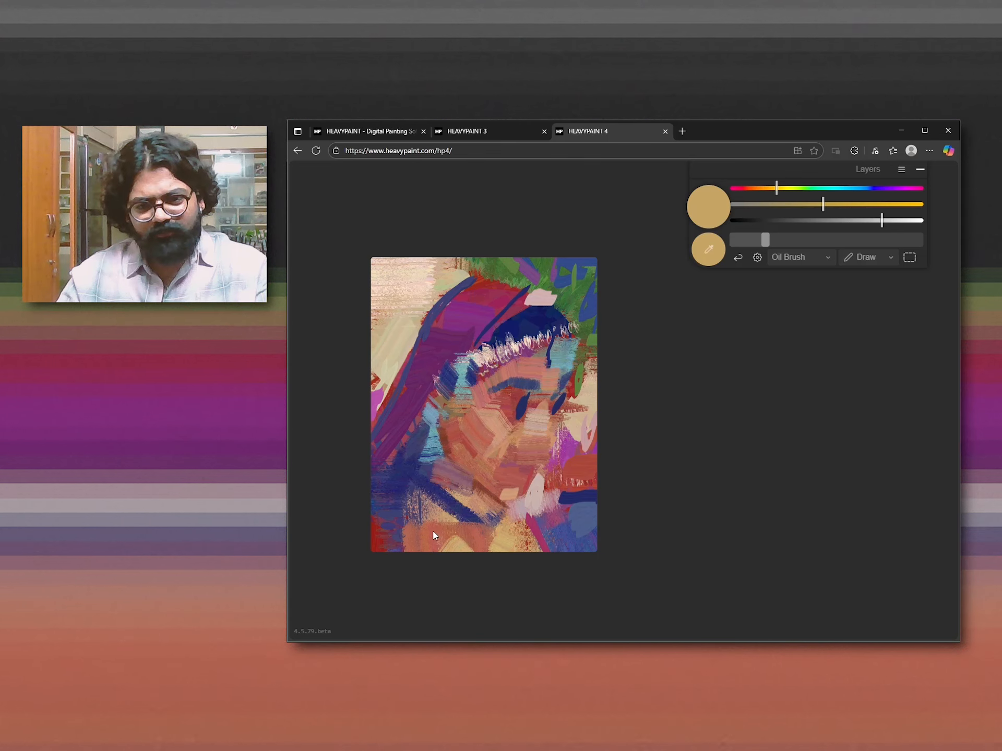
Sample the neck colors, reshape the neck and curved necklace, and add bright red to the sleeve and the headscarf's top.
left_click(413, 517, "alt")
left_click(432, 509, "alt")
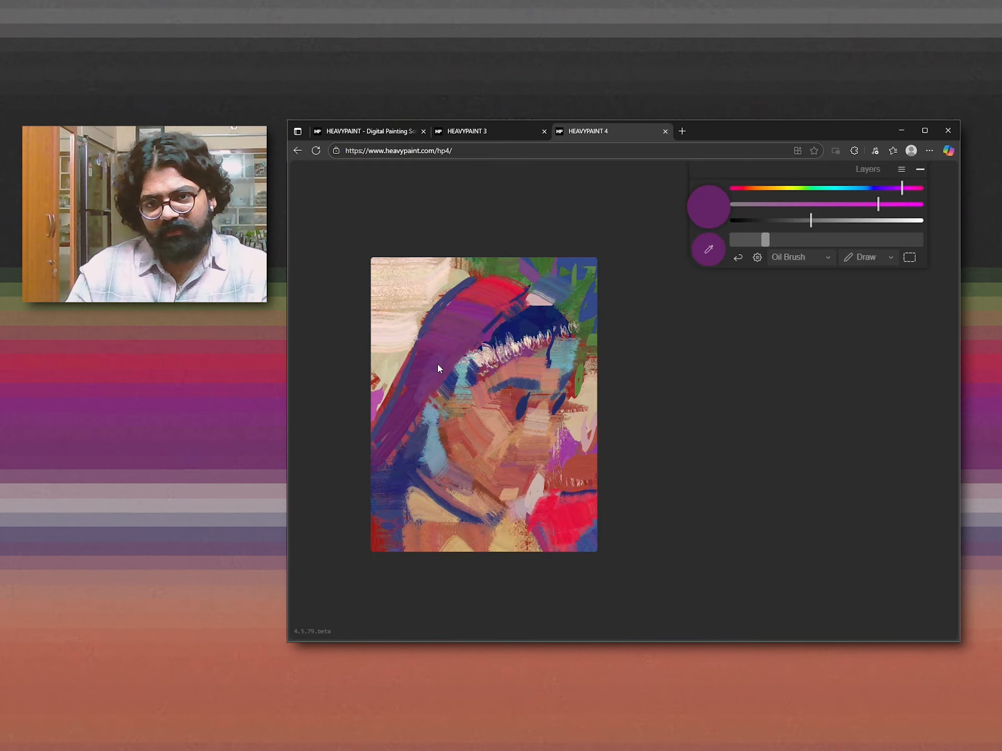
Sample purple from the headscarf, brush a short stroke down the scarf, and undo the last stroke.
left_click(413, 368, "alt")
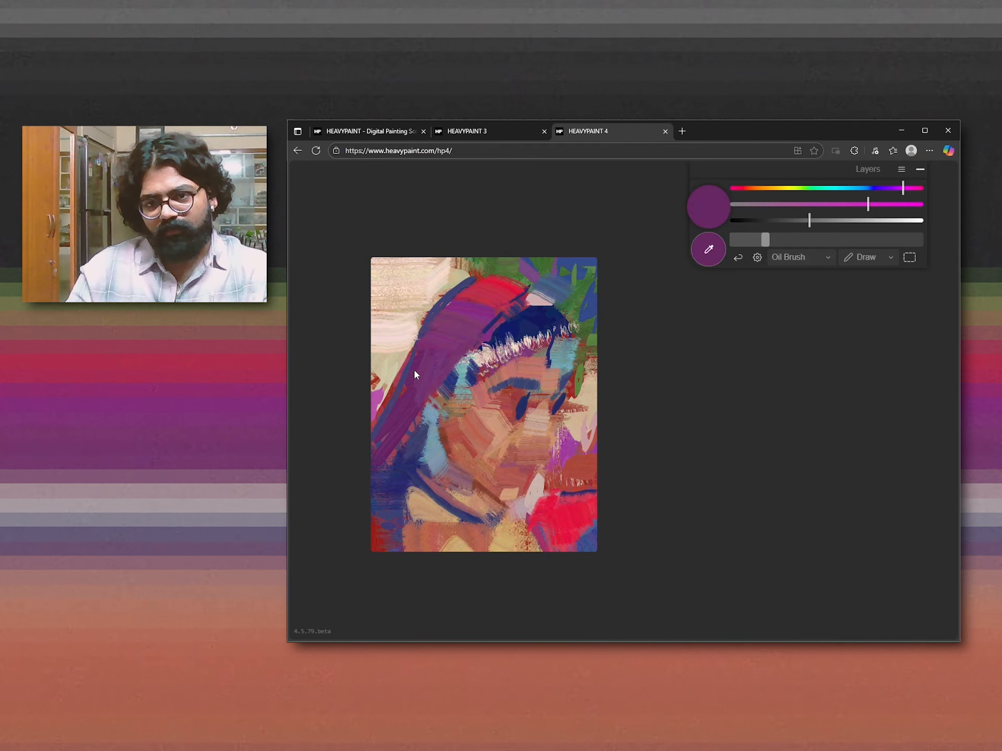
mouse_move(413, 369)
left_mouse_down()
mouse_move(403, 378)
mouse_move(413, 384)
left_mouse_up()
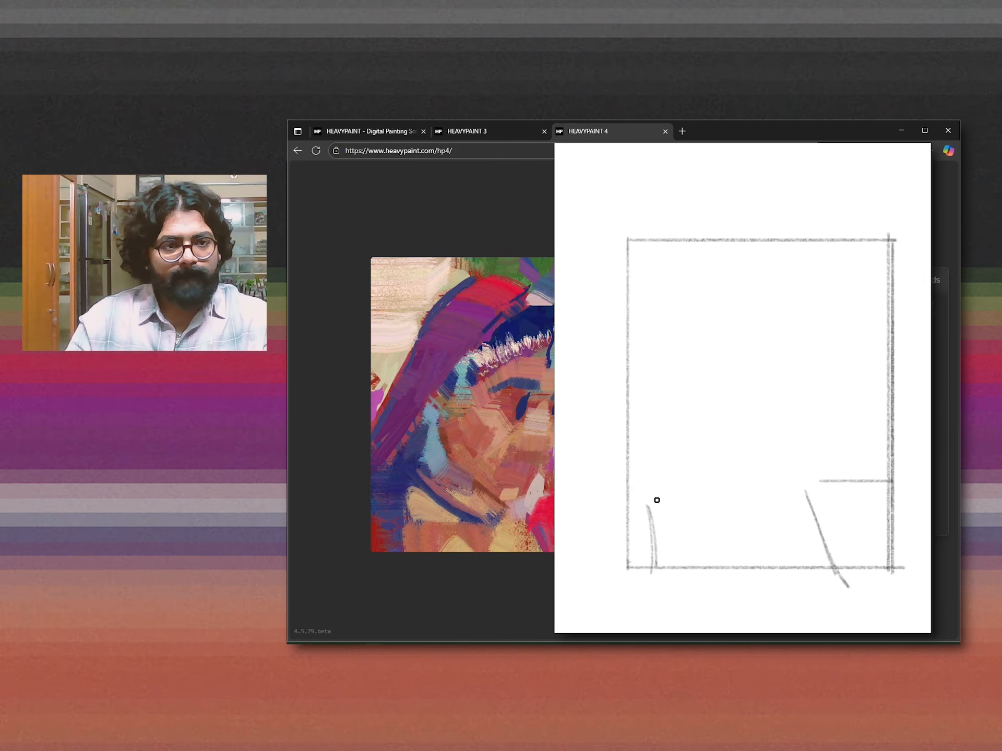
key("ctrl+z")
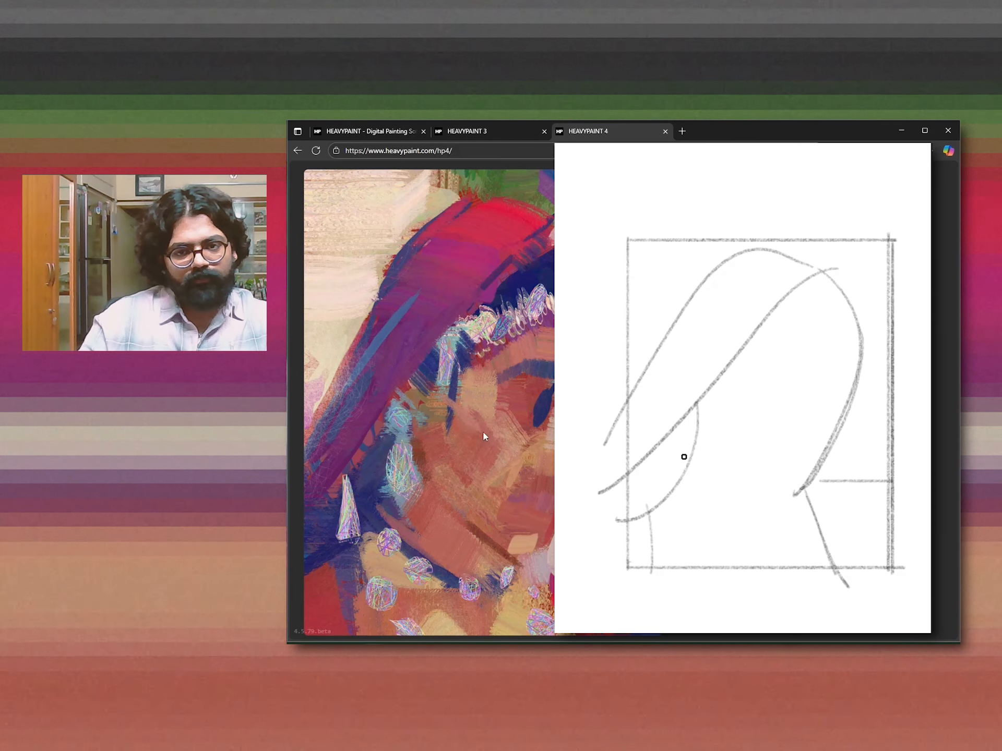
Model the lower cheek and darken the near eye's lid with short strokes, undoing the last two strokes.
left_click_drag(448, 486, 487, 501)
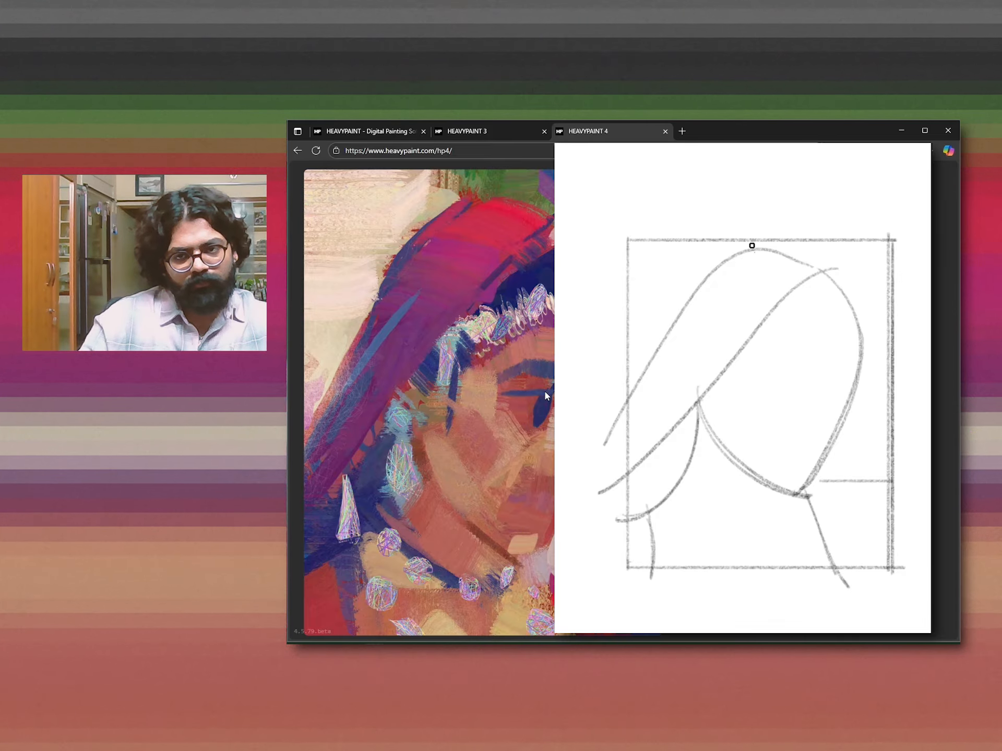
left_click_drag(546, 395, 502, 402)
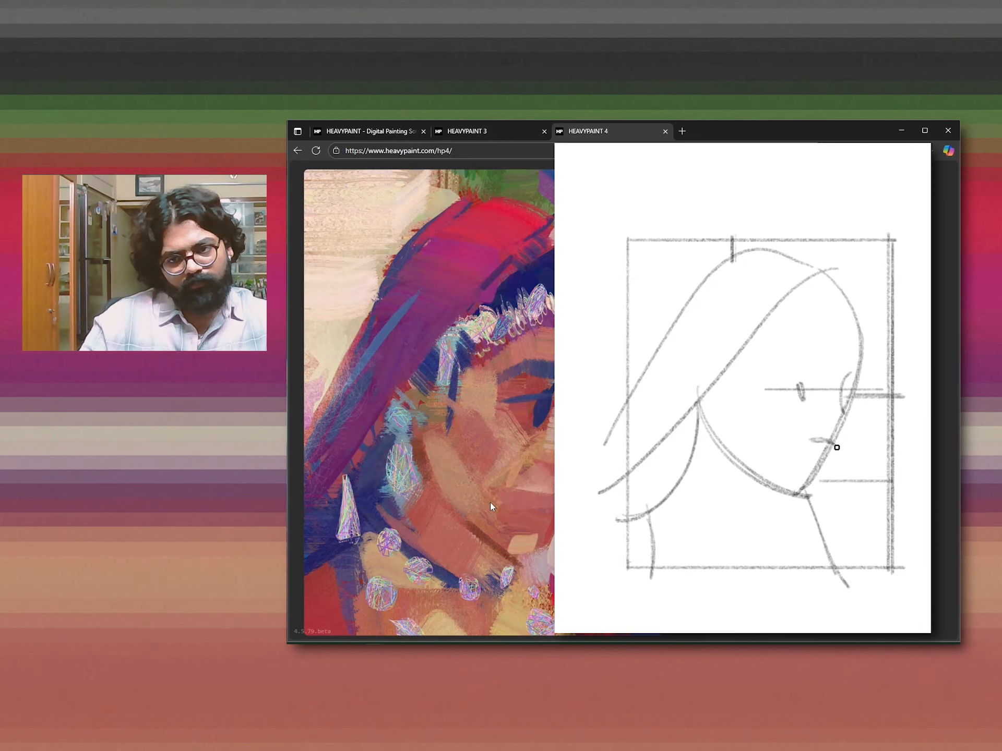
key("ctrl+z")
key("ctrl+z")
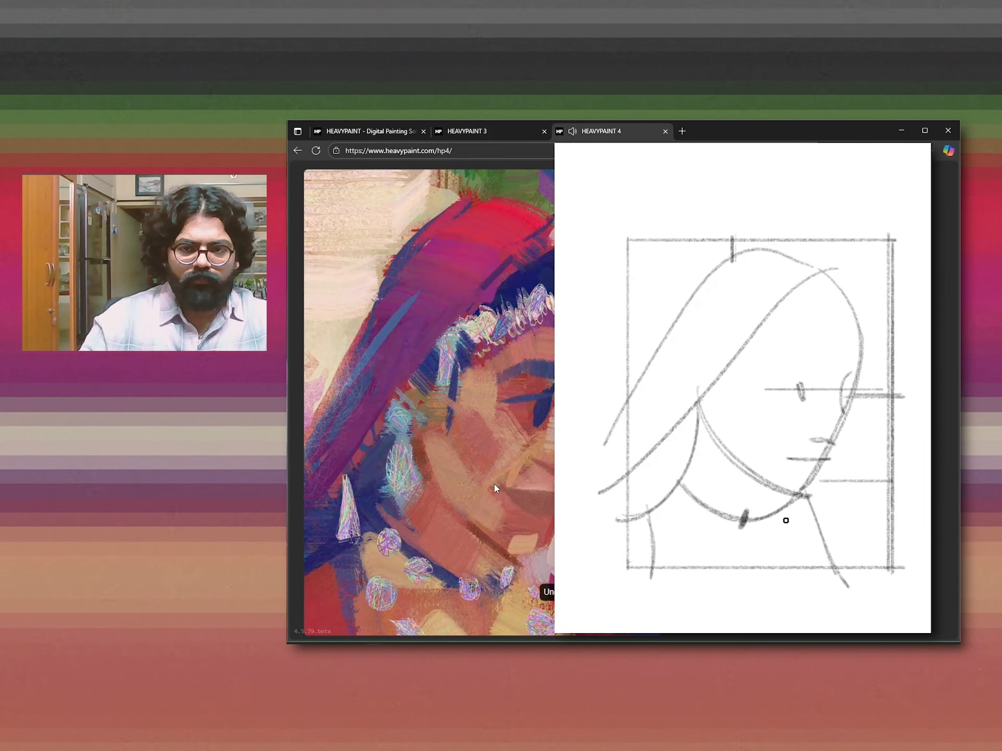
Paint the shadow under the nose and shape the smiling mouth area, undoing the stray stroke below it.
left_click_drag(551, 497, 505, 491)
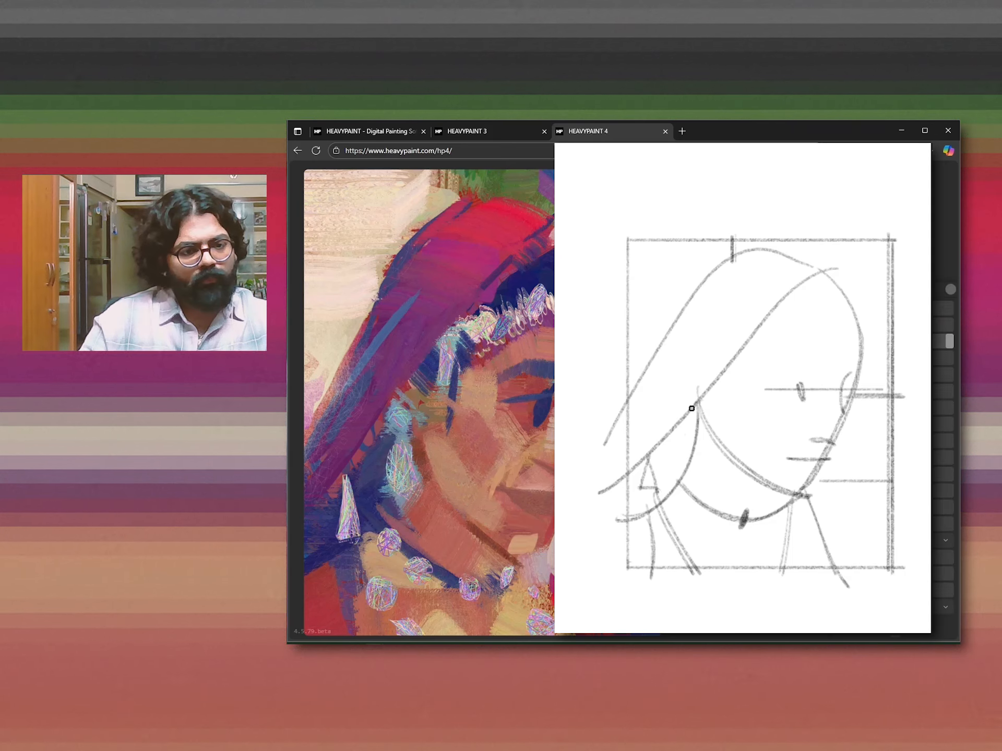
left_click_drag(553, 560, 477, 551)
key("ctrl+z")
left_click_drag(552, 497, 503, 491)
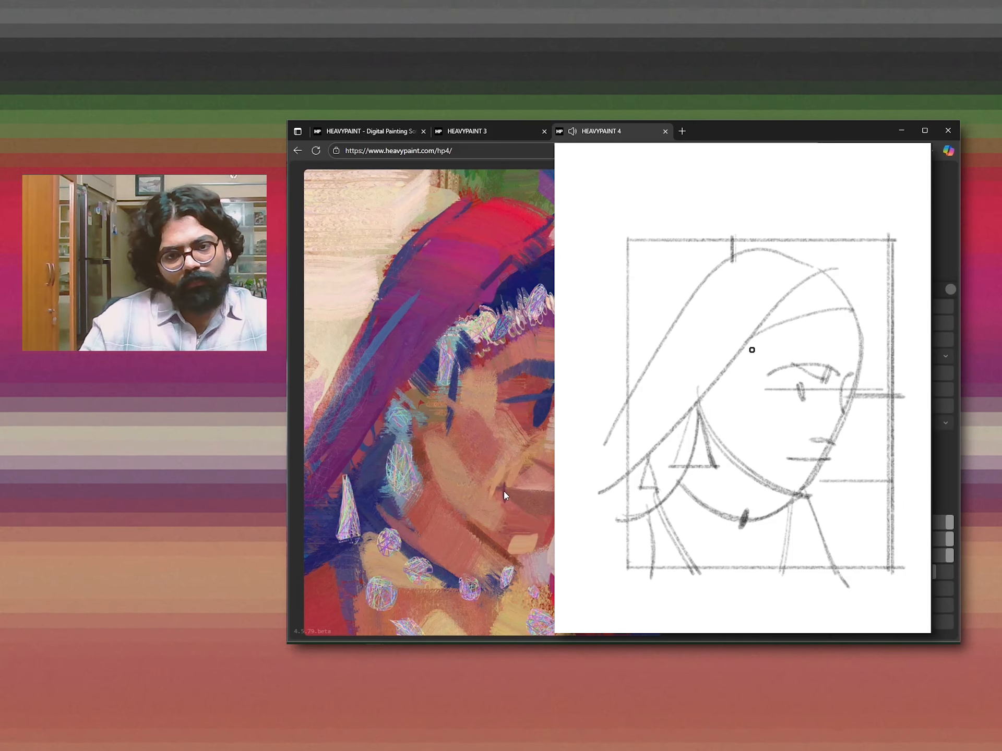
left_click_drag(539, 452, 545, 470)
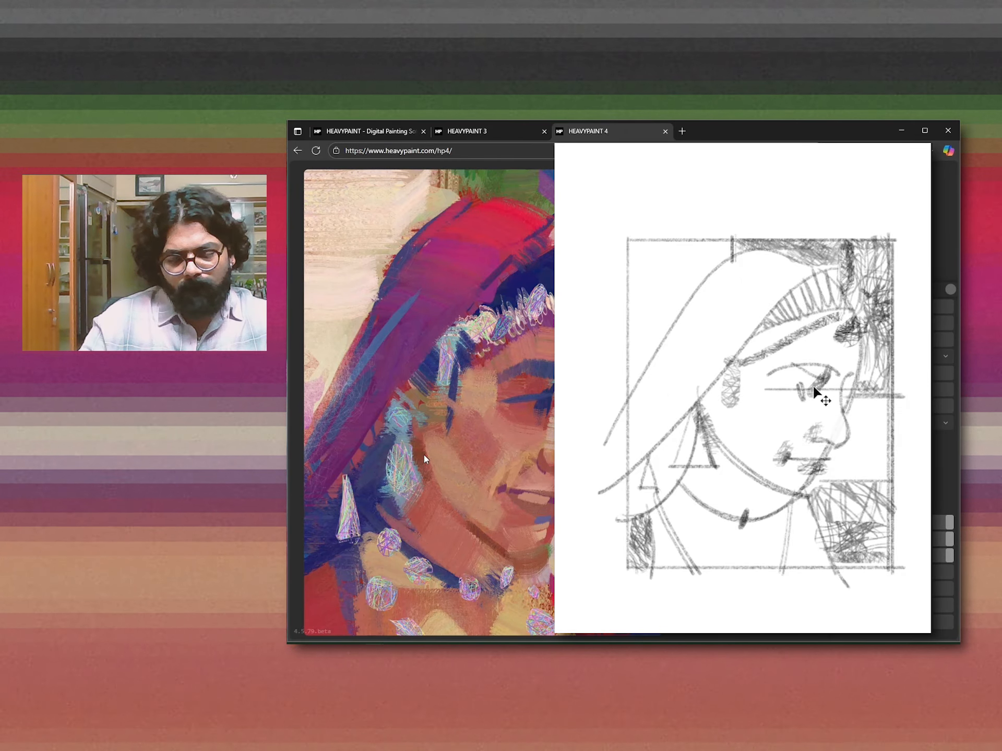
Brush down the hanging earring beside the cheek and stroke the lower cheek, undoing the last stroke.
left_click_drag(409, 449, 399, 485)
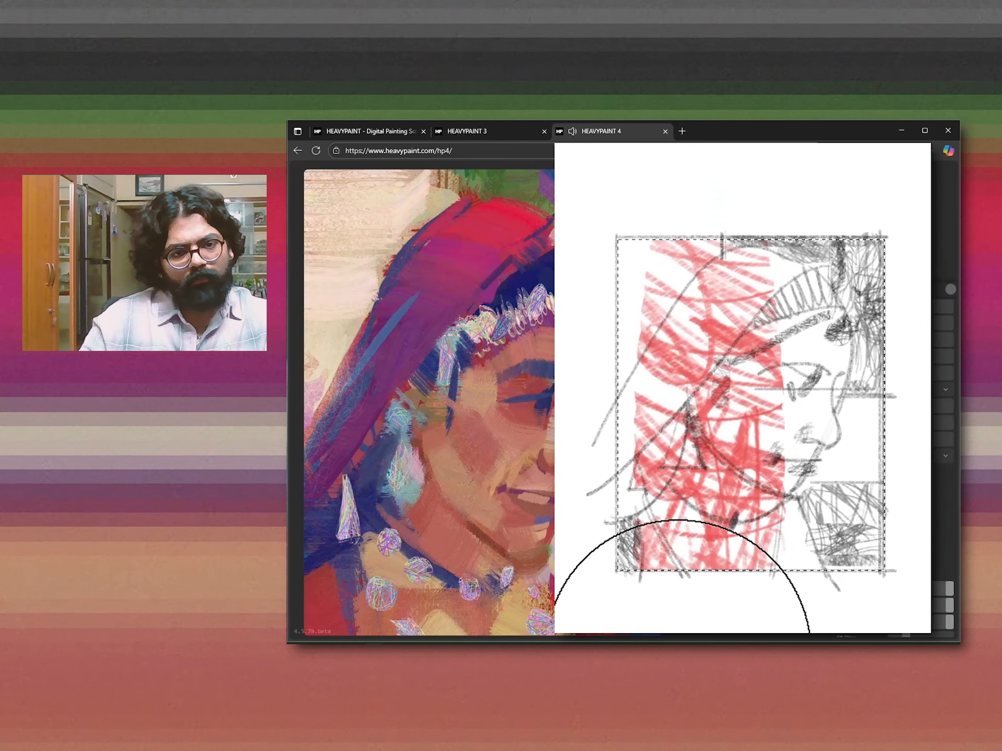
left_click_drag(506, 477, 472, 487)
key("ctrl+z")
scroll(521, 432, "down", 10)
scroll(522, 432, "up", 9)
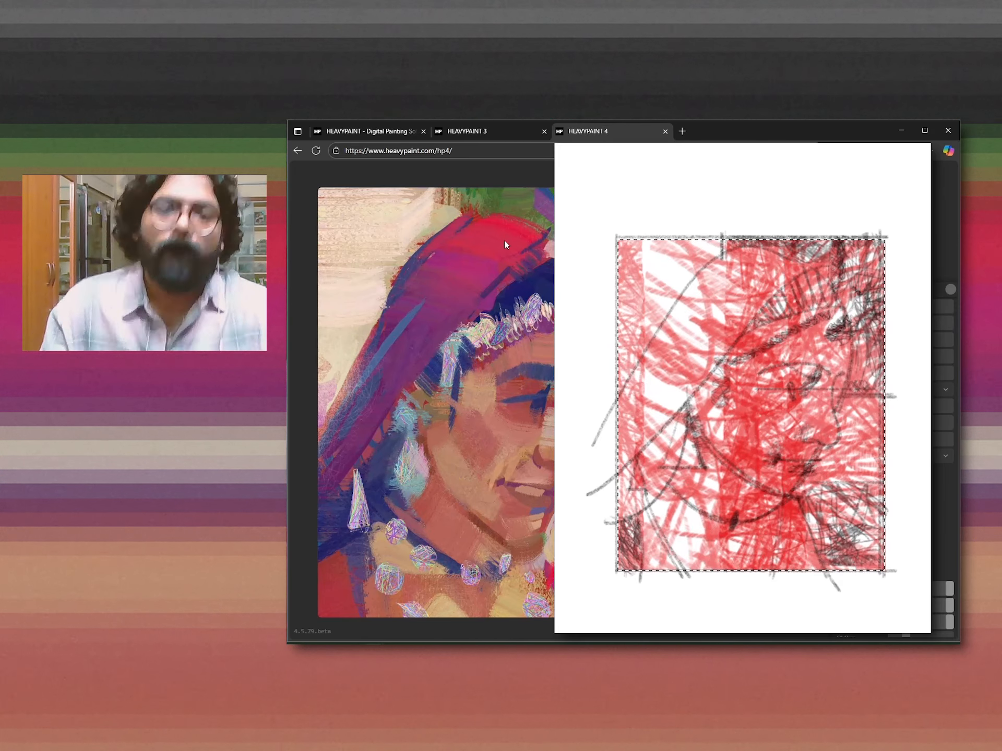
Work on the dark blue hair and the edge beneath the red headscarf, undoing the unwanted strokes.
left_click_drag(534, 282, 513, 288)
key("ctrl+z")
mouse_move(551, 241)
left_mouse_down()
mouse_move(437, 345)
mouse_move(553, 330)
left_mouse_up()
key("ctrl+z")
key("ctrl+z")
key("ctrl+z")
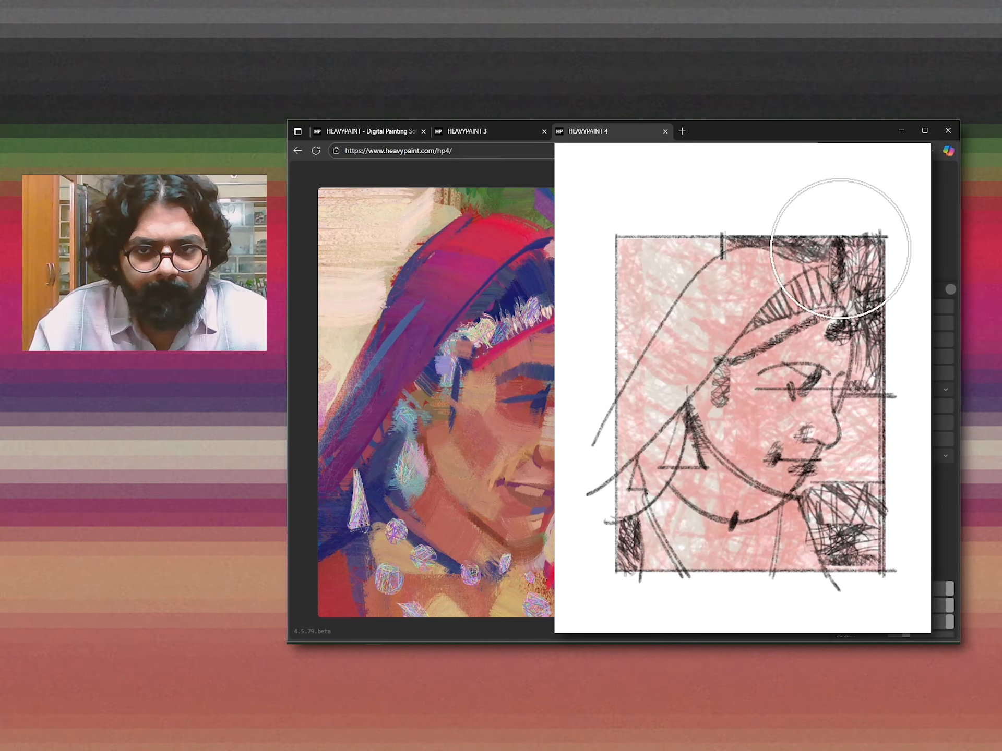
Brush a pale stroke across the background behind the headscarf and add a short stroke on the forehead.
left_click_drag(438, 231, 365, 286)
scroll(532, 364, "down", 3)
left_click_drag(542, 354, 552, 339)
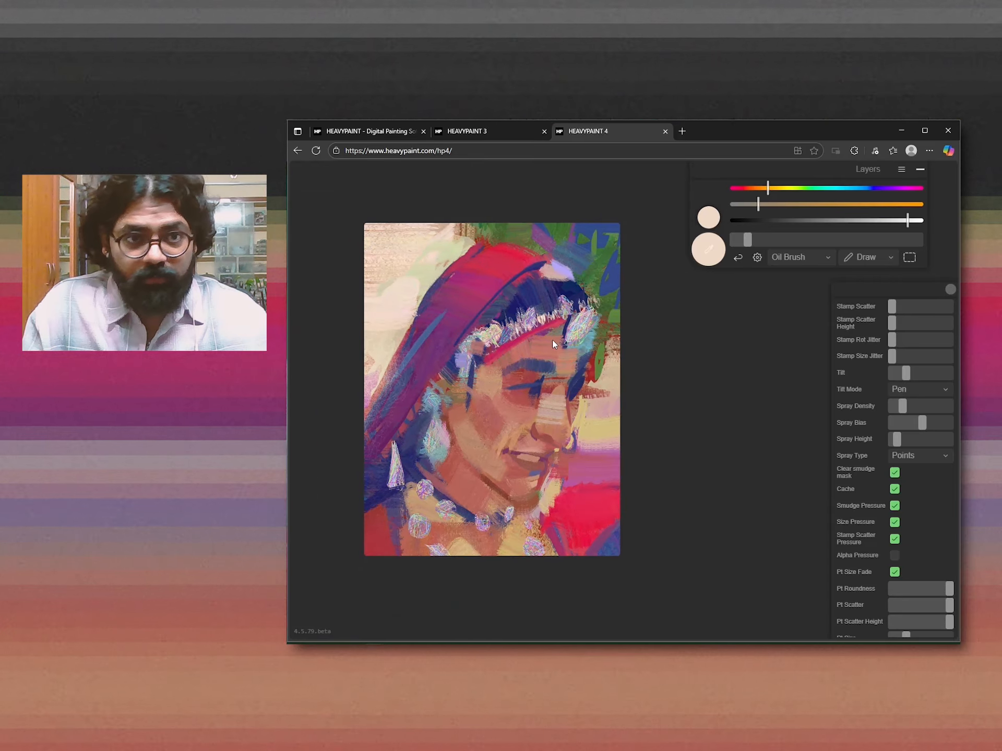
scroll(537, 355, "up", 2)
scroll(537, 358, "up", 1)
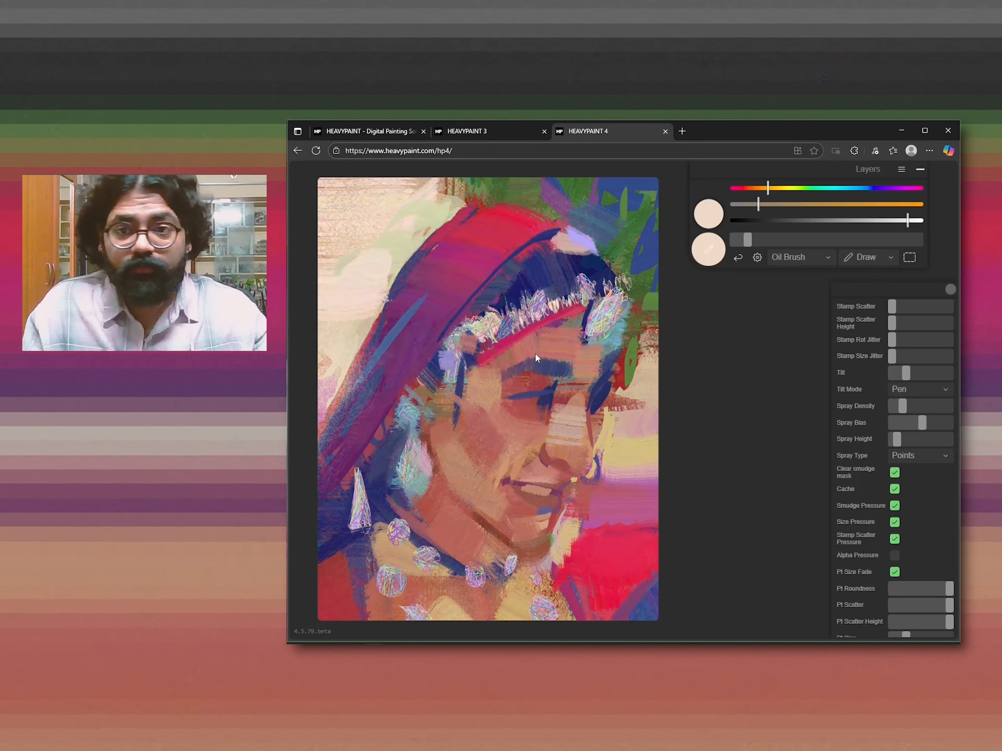
Undo the last stroke, set the Oil Brush size to about 150, and sample the background color beside the face.
scroll(532, 353, "down", 1)
key("ctrl+z")
left_click_drag(748, 239, 762, 239)
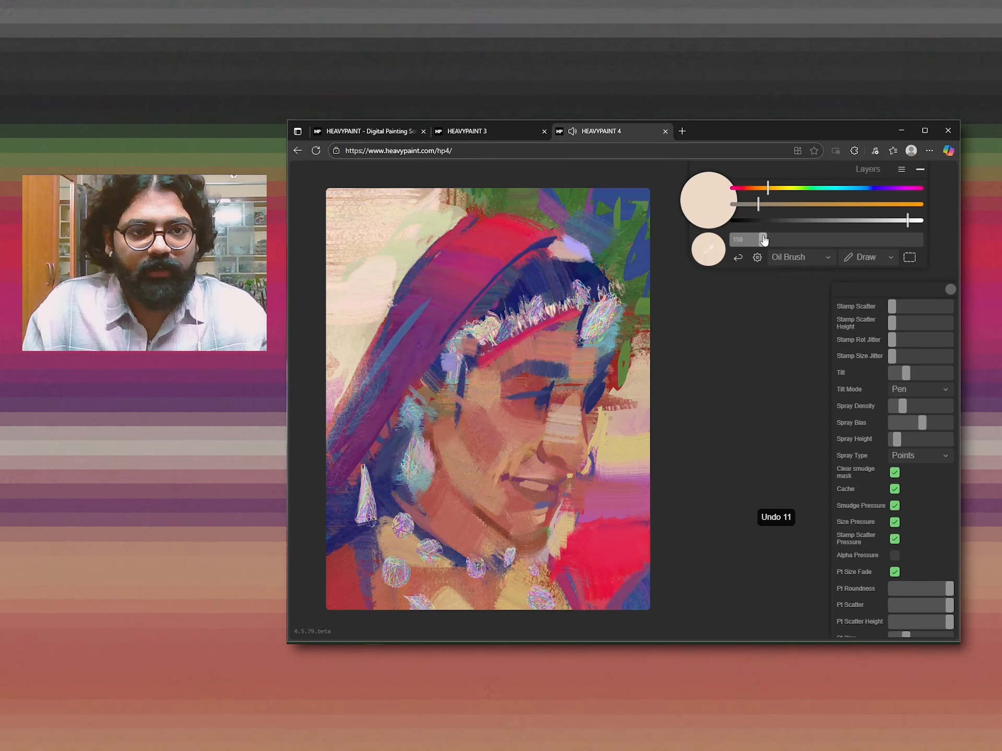
left_click(607, 433, "alt")
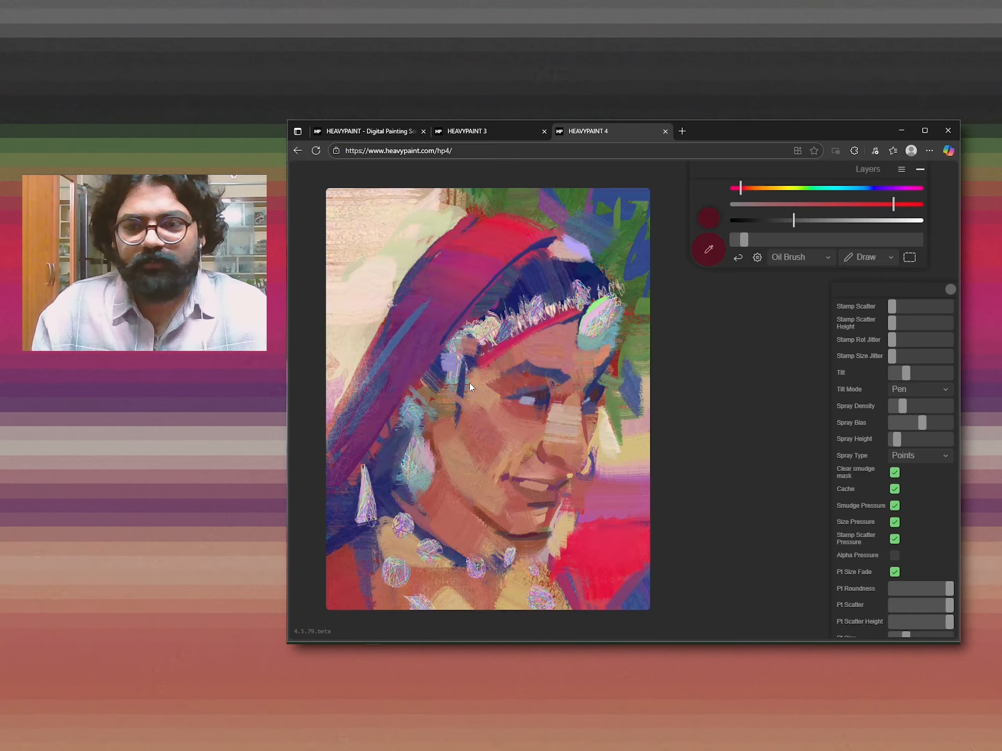
Undo the dark red stroke by the earring, sample brown from the face edge, brush down the cheek, and sample its tone.
left_click_drag(436, 431, 437, 444)
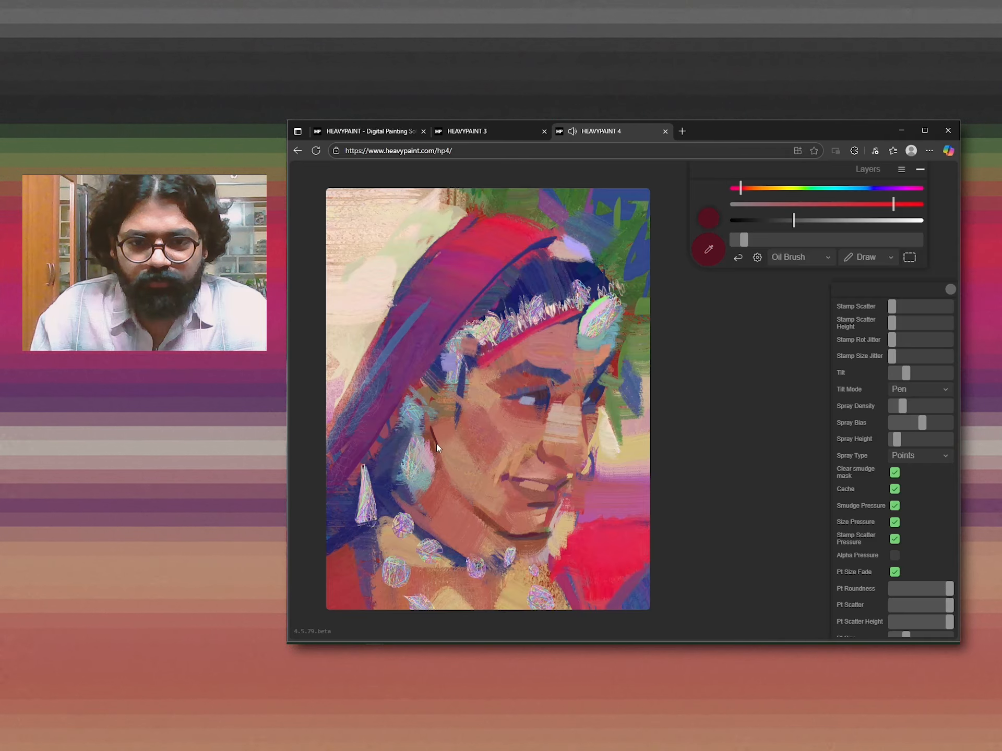
key("ctrl+z")
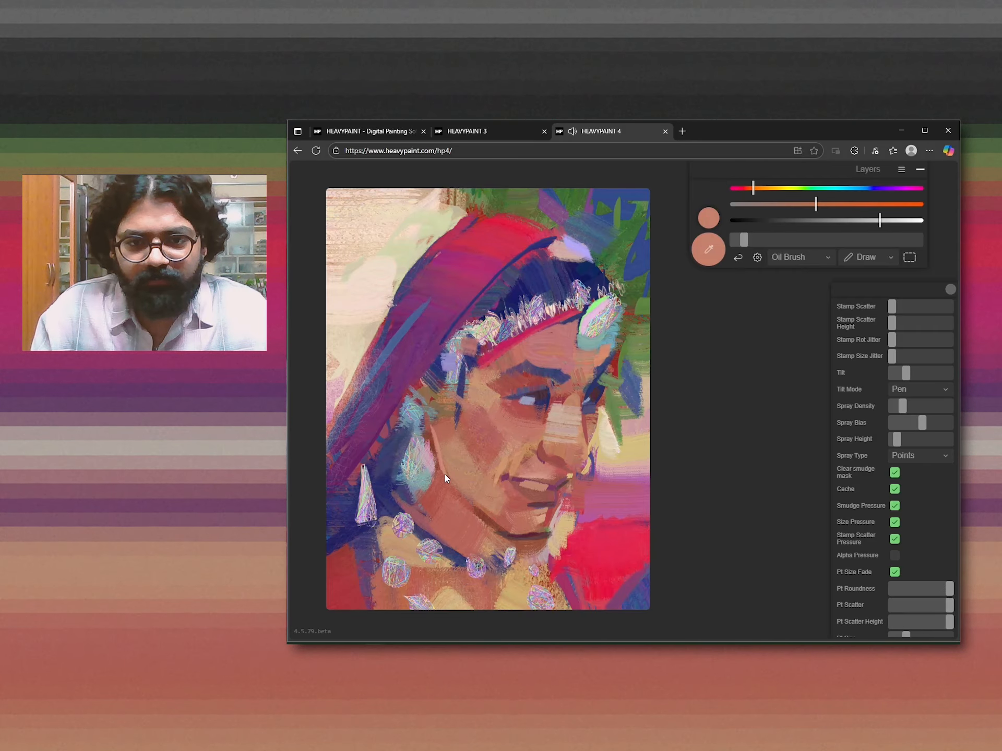
key("ctrl+z")
left_click(428, 435, "alt")
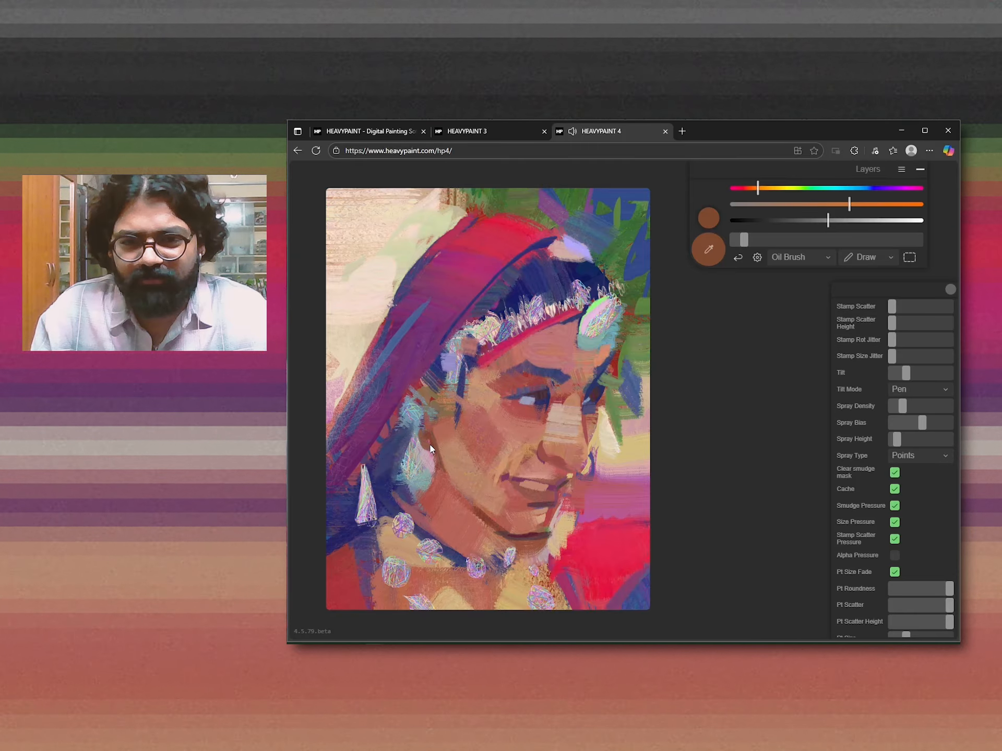
mouse_move(464, 404)
left_mouse_down()
mouse_move(469, 432)
mouse_move(516, 436)
mouse_move(501, 481)
left_mouse_up()
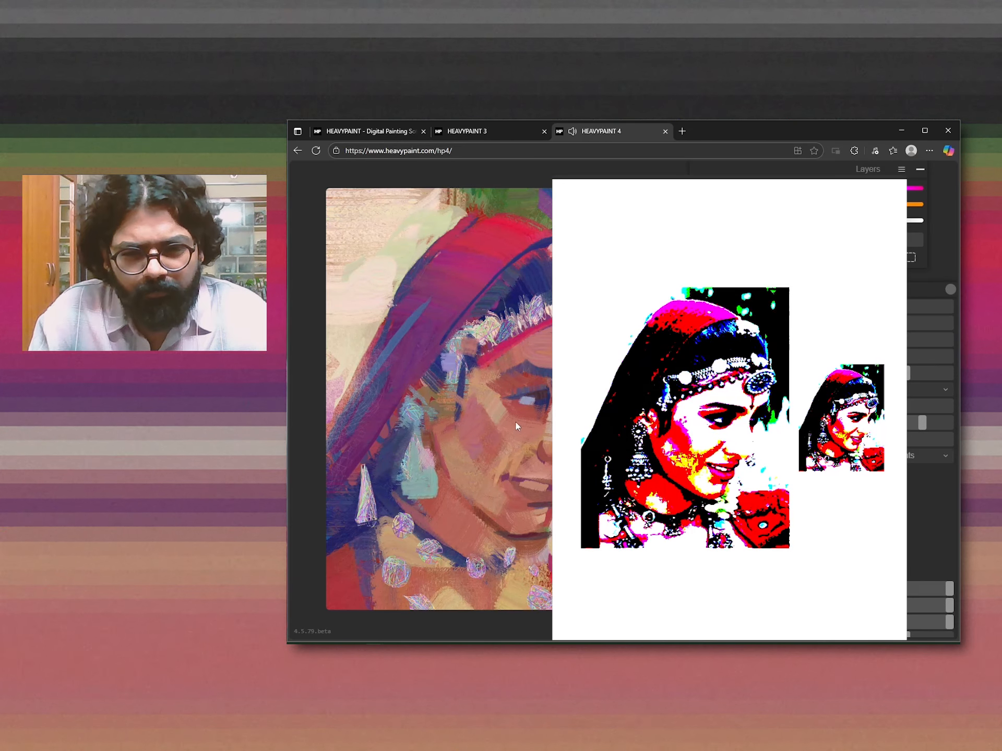
left_click(515, 421, "alt")
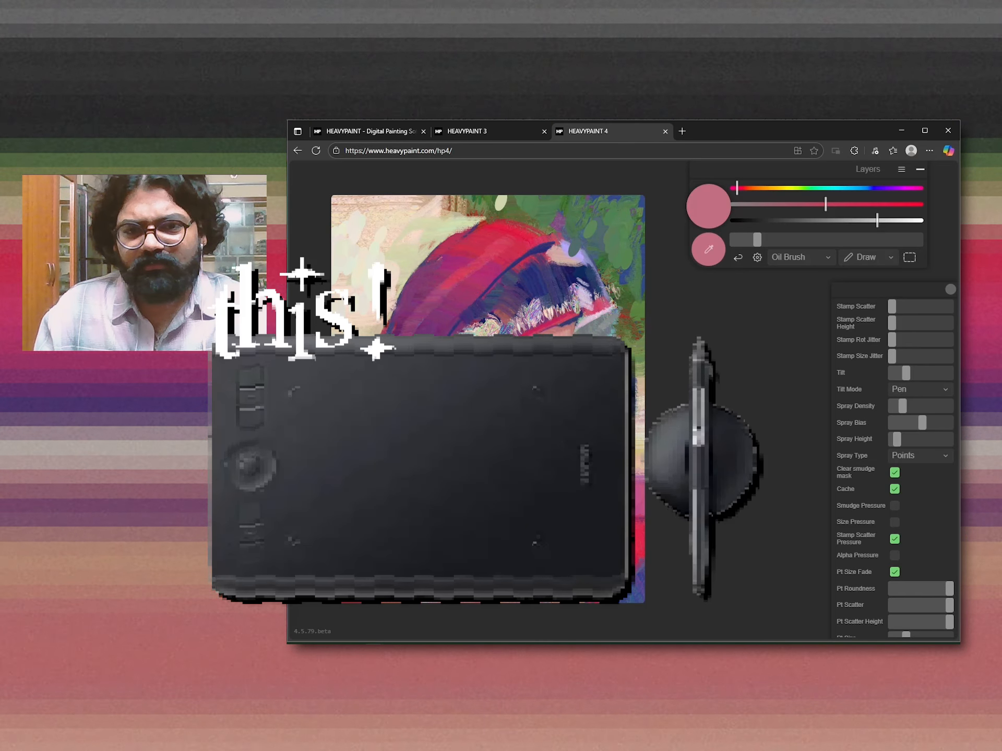
Undo the latest Oil Brush strokes on the portrait.
key("ctrl+z")
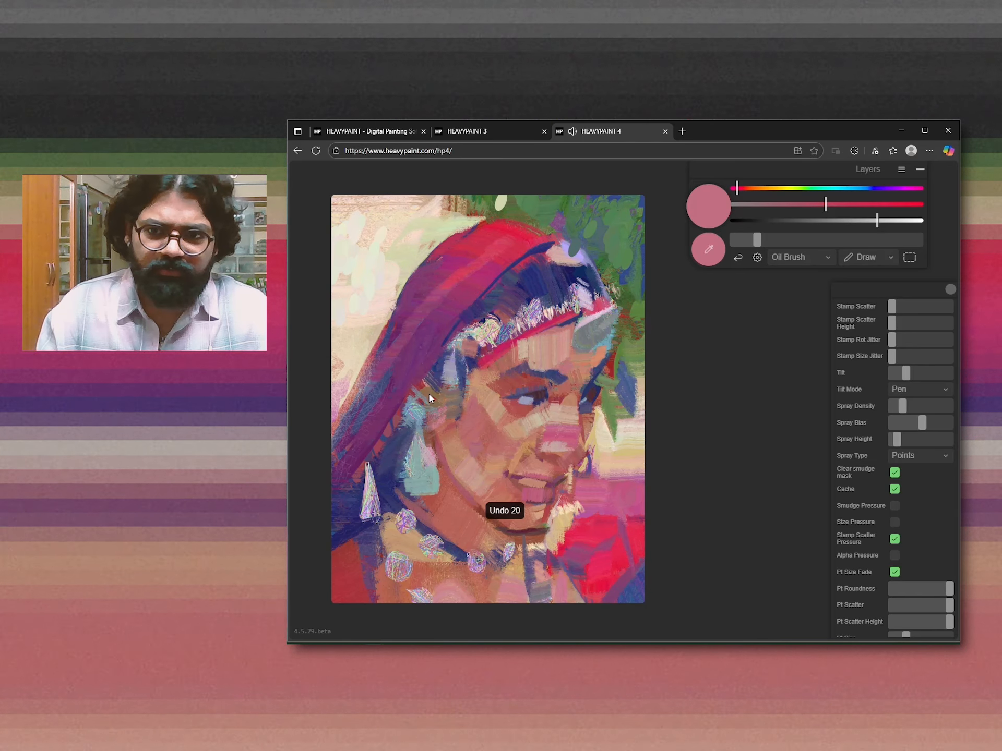
key("ctrl+z")
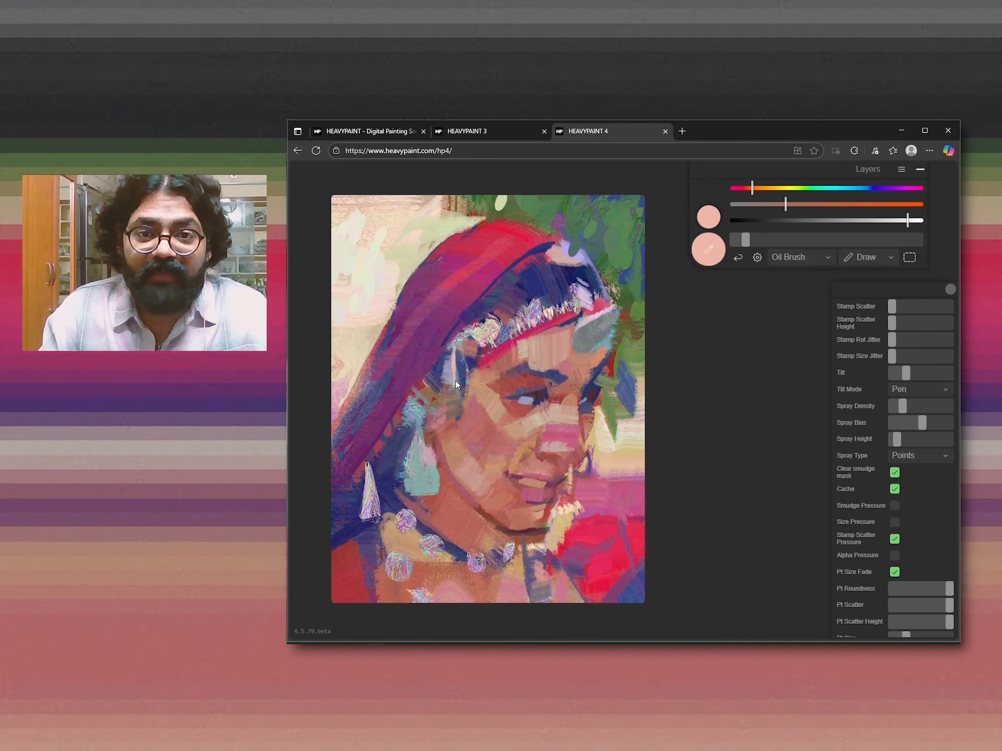
key("ctrl+z")
key("ctrl+z")
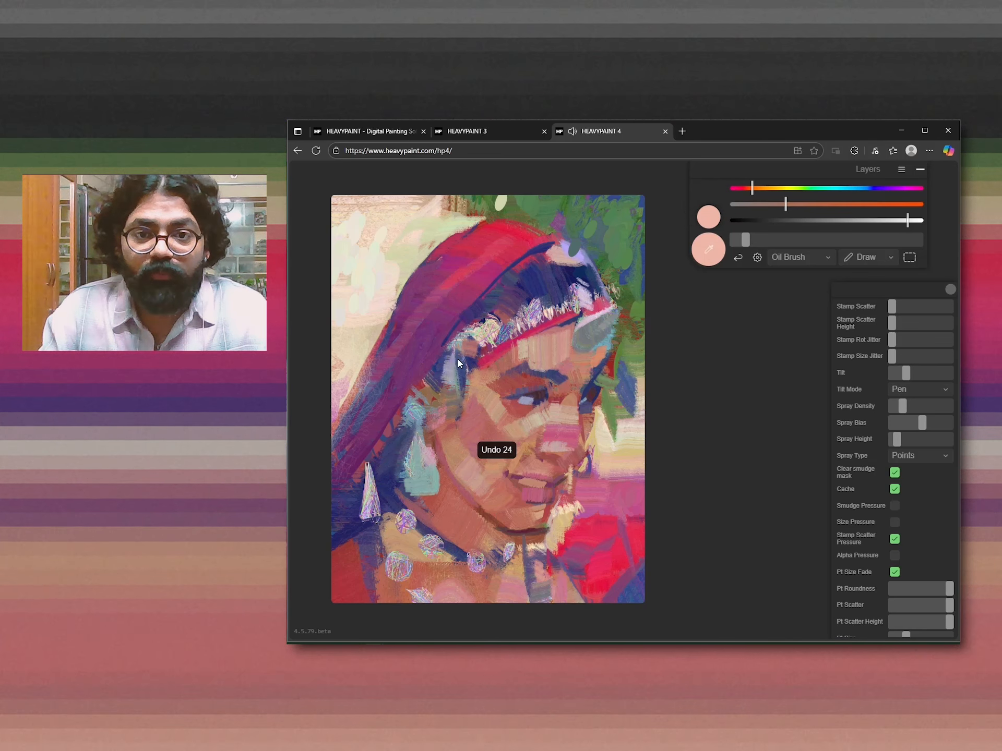
Sample lavender and cream from the headband ornaments to touch up the end near the temple, undoing the last stroke.
left_click(452, 359, "alt")
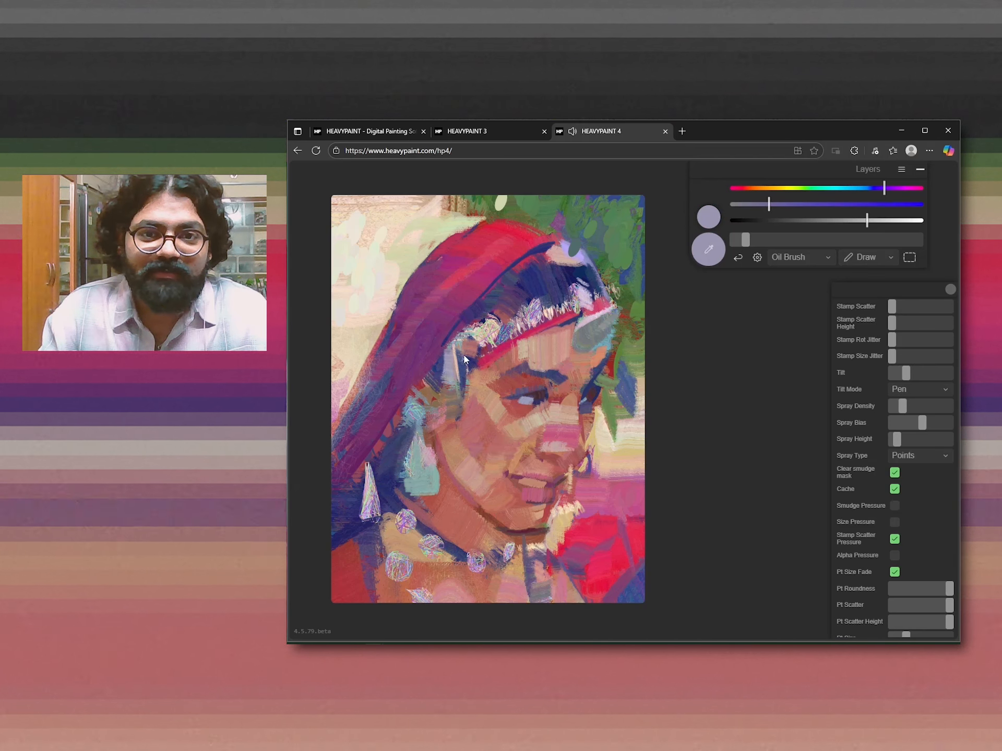
left_click(483, 325, "alt")
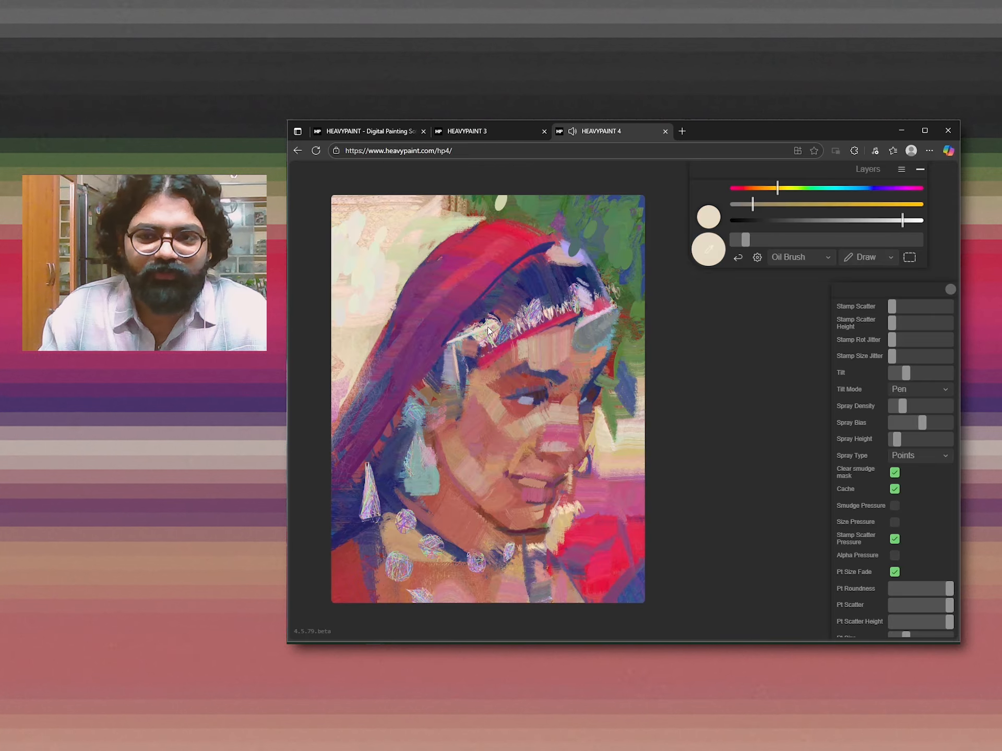
key("ctrl+z")
left_click(467, 335, "alt")
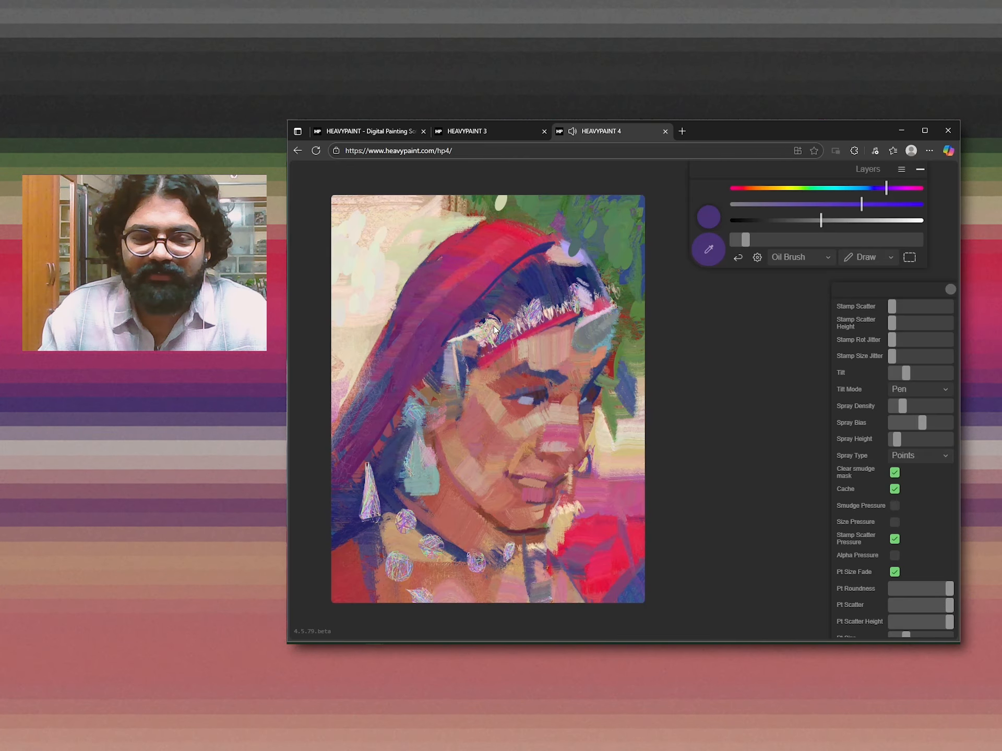
Resample colors from the headband's ornament, refine it with small strokes, dab the hair, and darken the brush color.
left_click(486, 334, "alt")
left_click_drag(482, 325, 485, 342)
key("ctrl+z")
left_click(483, 337, "alt")
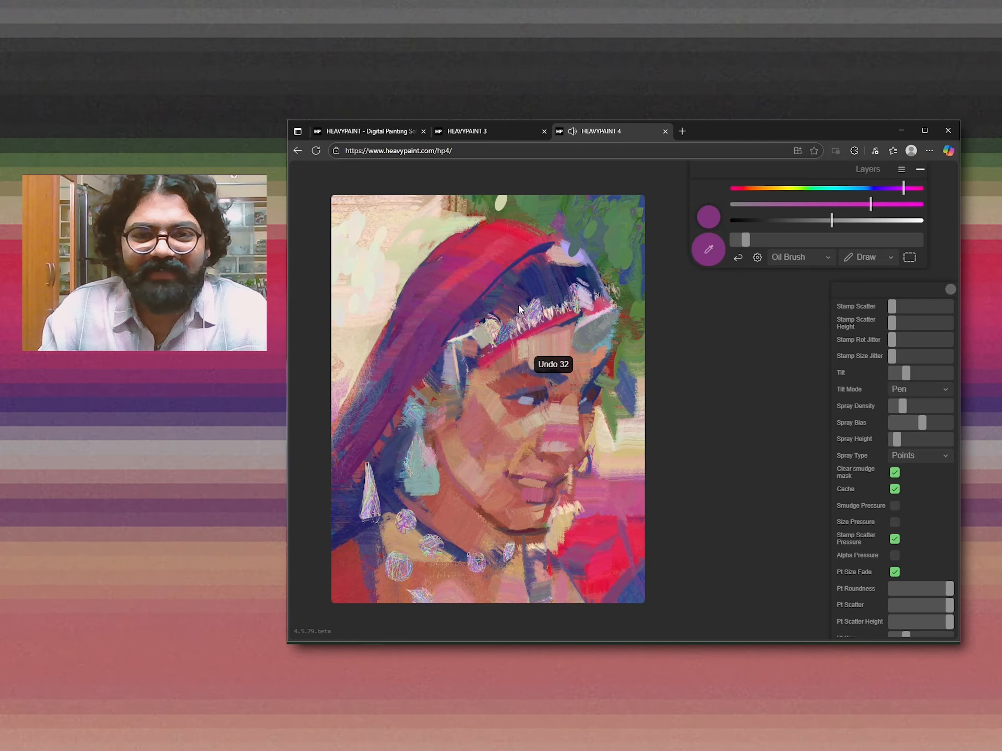
left_click(579, 273)
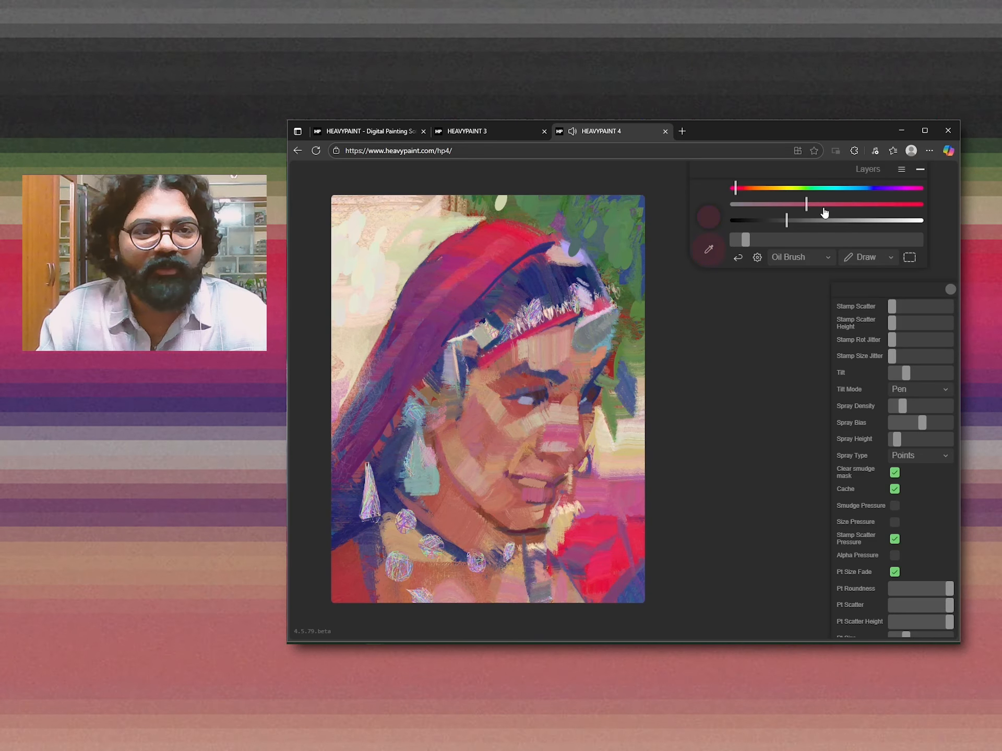
left_click_drag(760, 221, 756, 222)
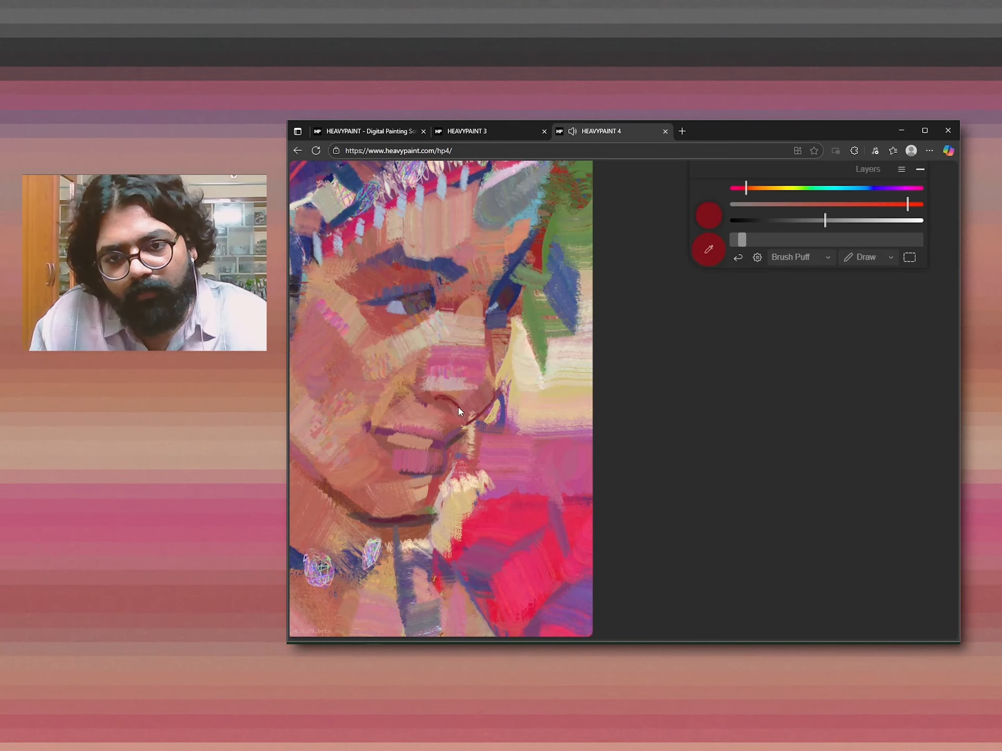
Refine the nose contour, the area beneath it and the cheek with Brush Puff, sampling beige and facial tones.
left_click(458, 431, "alt")
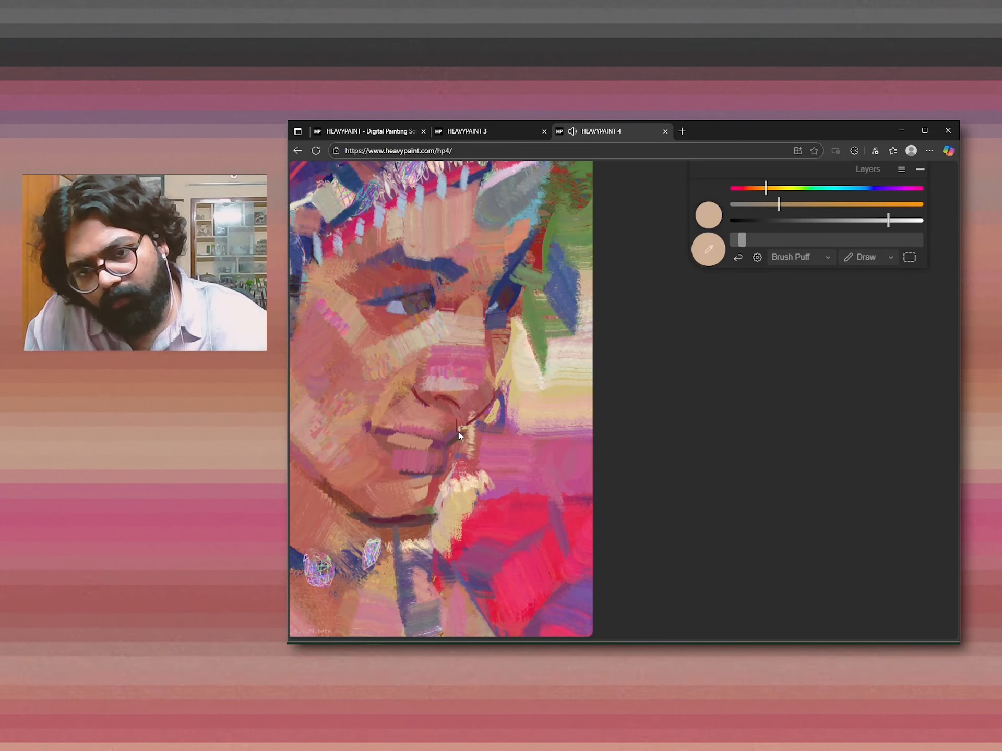
mouse_move(458, 431)
left_mouse_down()
mouse_move(499, 411)
mouse_move(491, 434)
left_mouse_up()
left_click_drag(495, 348, 497, 390)
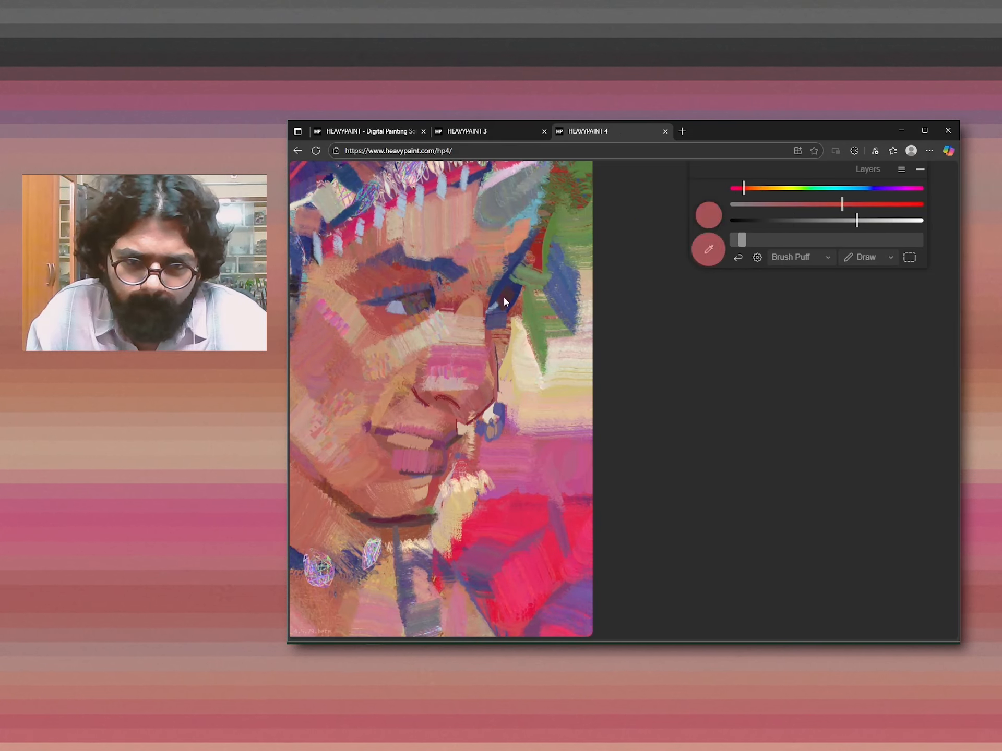
mouse_move(400, 381)
left_mouse_down()
mouse_move(377, 416)
mouse_move(431, 443)
left_mouse_up()
left_click_drag(463, 400, 479, 400)
left_click(454, 421, "alt")
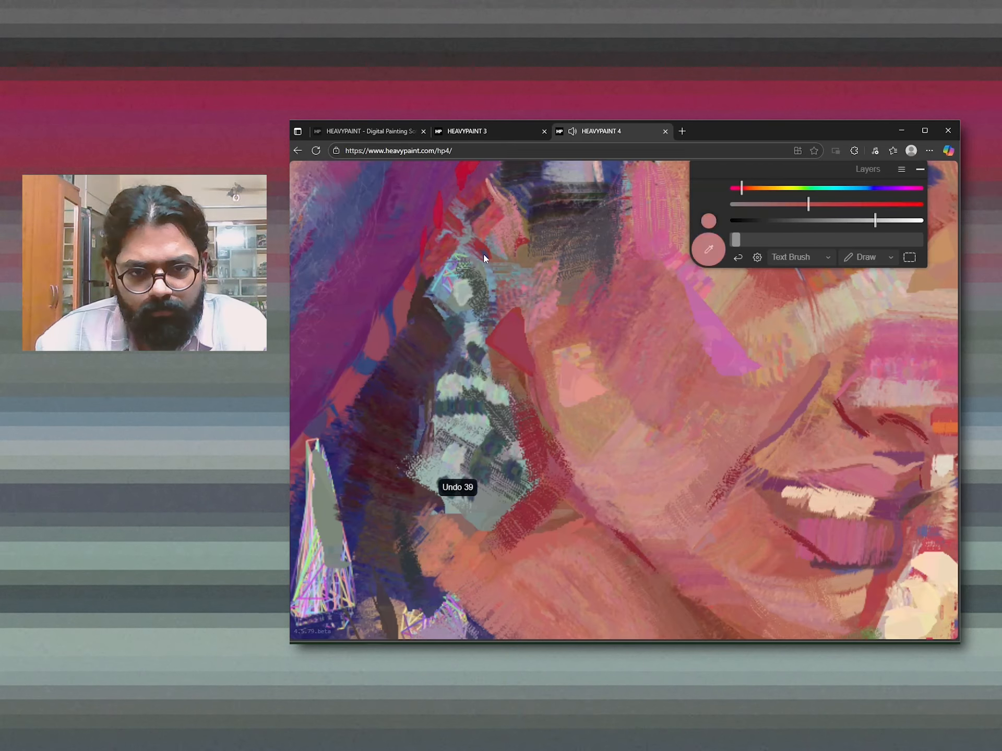
left_click(901, 169)
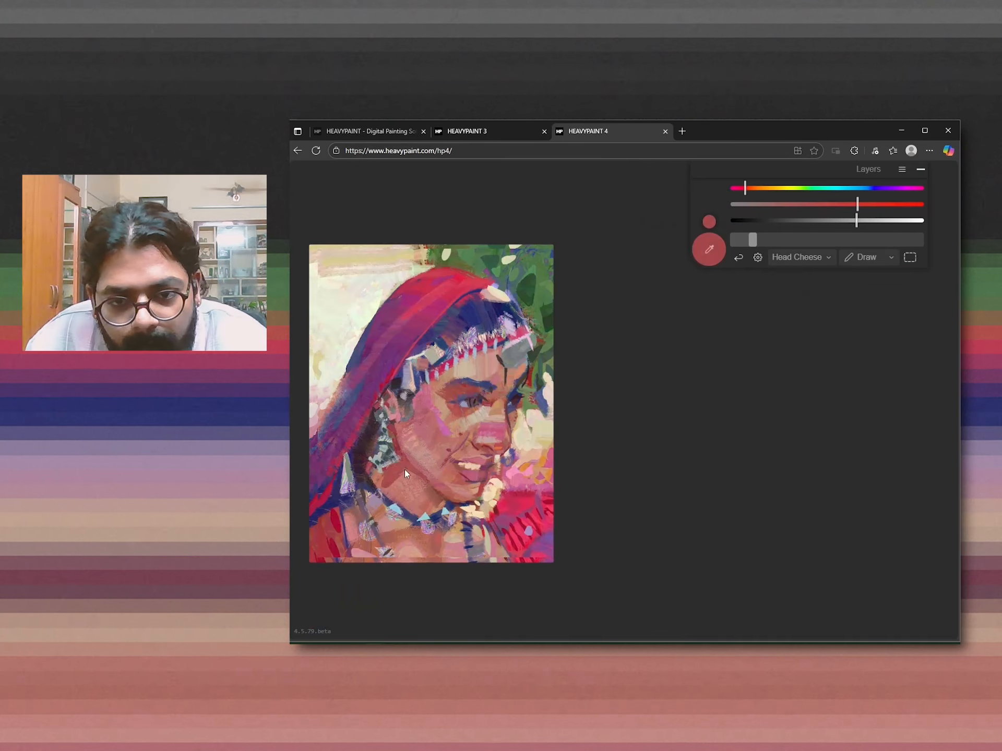